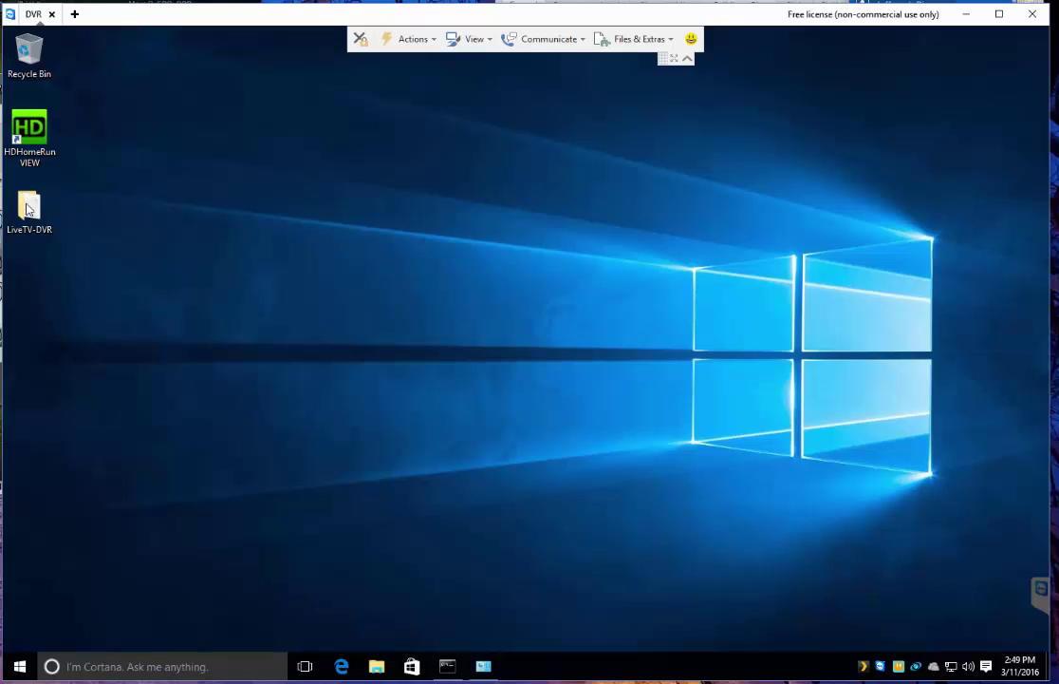
- Run NPVRSetup_3_6_6.exe from the 5. NextPVR folder inside LiveTV-DVR and allow it to make changes to the PC
{"action": "double_click", "coordinate": [27, 208]}
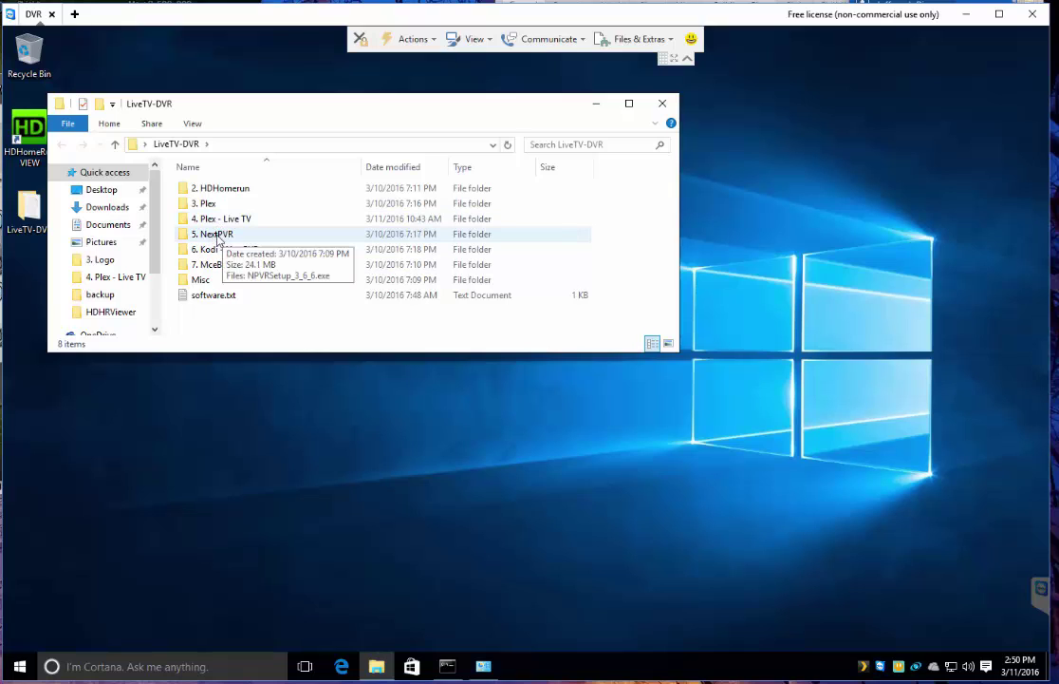
{"action": "double_click", "coordinate": [217, 235]}
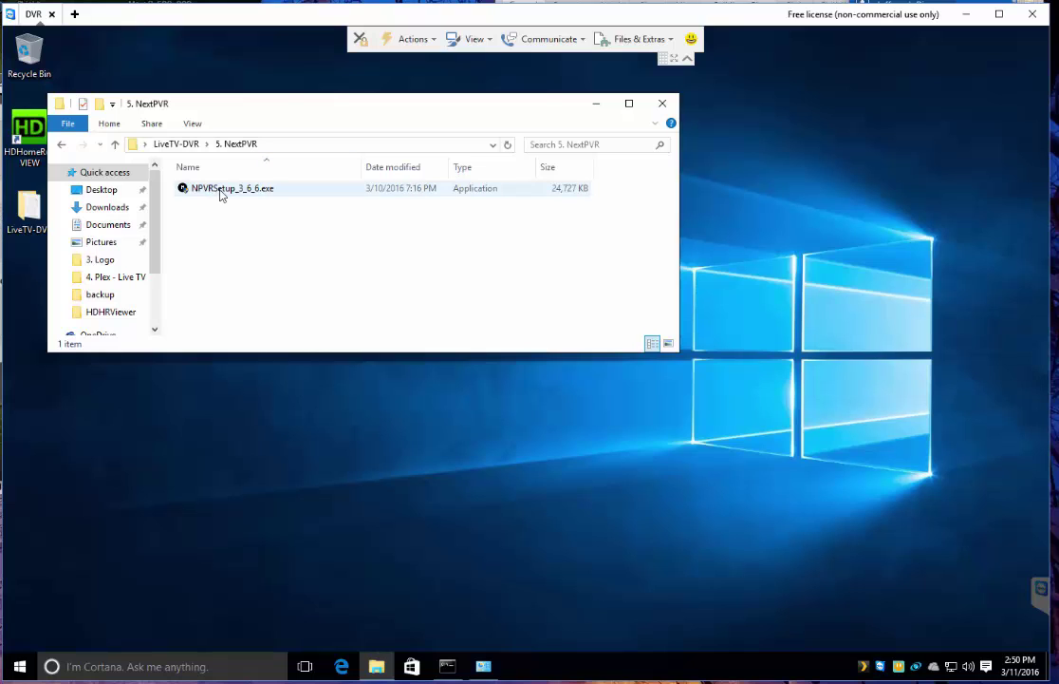
{"action": "double_click", "coordinate": [220, 190]}
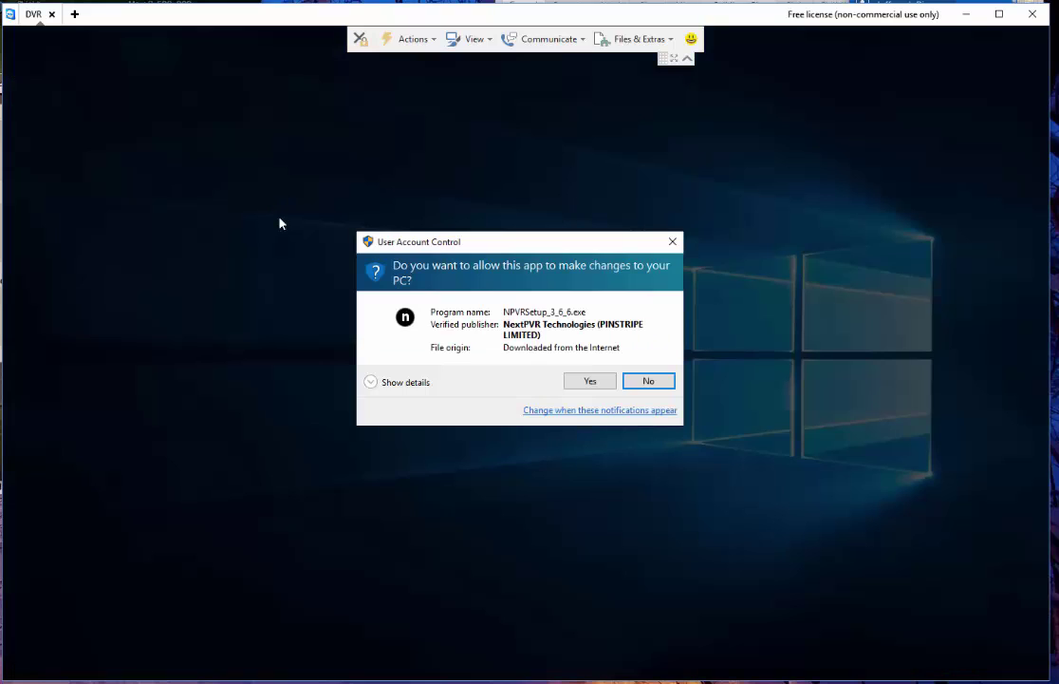
{"action": "left_click", "coordinate": [584, 383]}
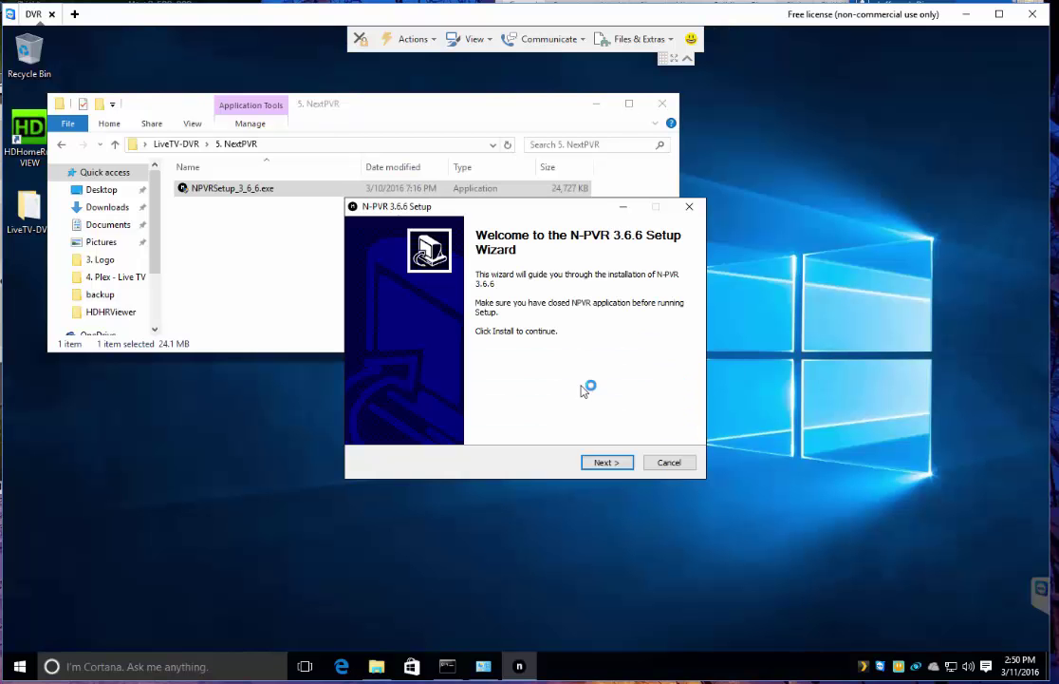
- Accept the license agreement, install N-PVR 3.6.6 to the default destination folder with installation details shown, and close the finished setup
{"action": "left_click", "coordinate": [607, 463]}
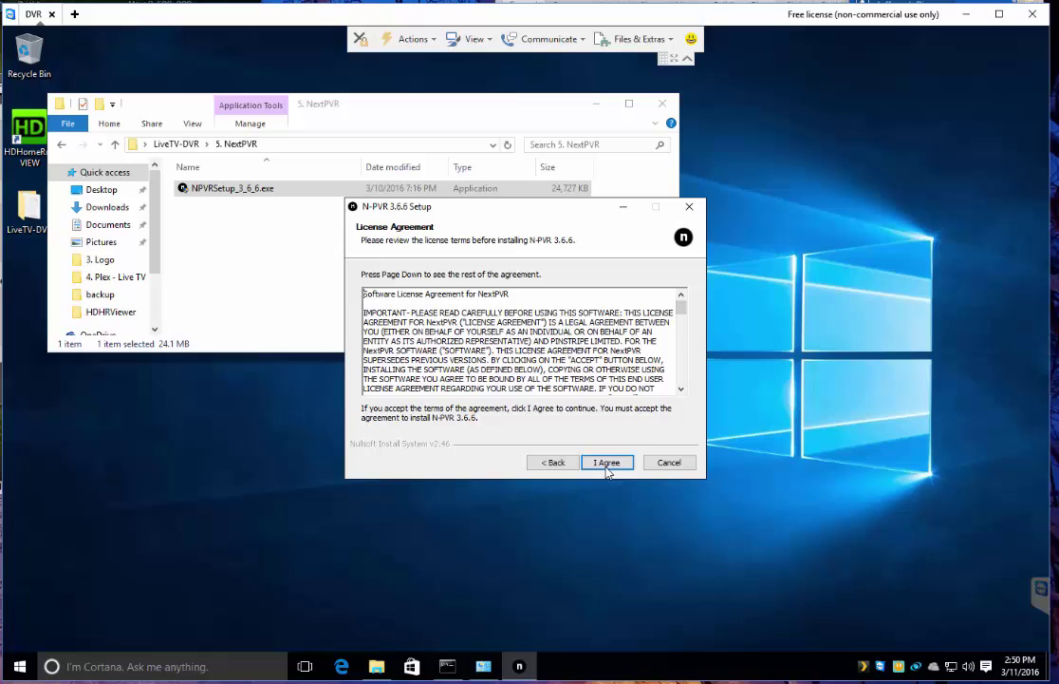
{"action": "left_click", "coordinate": [608, 464]}
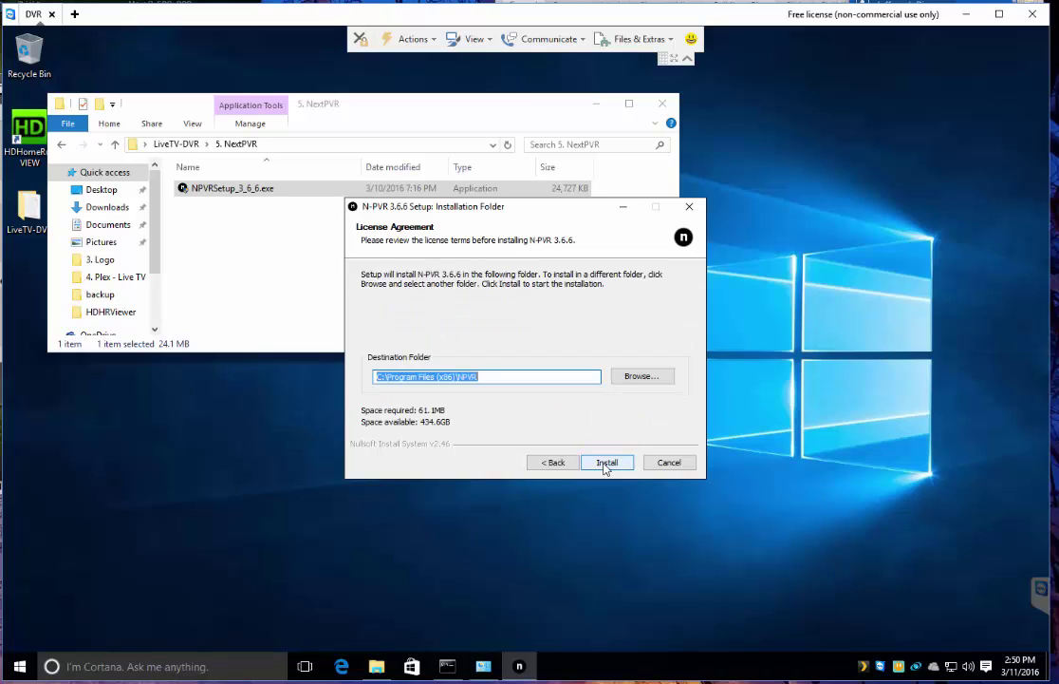
{"action": "left_click", "coordinate": [611, 463]}
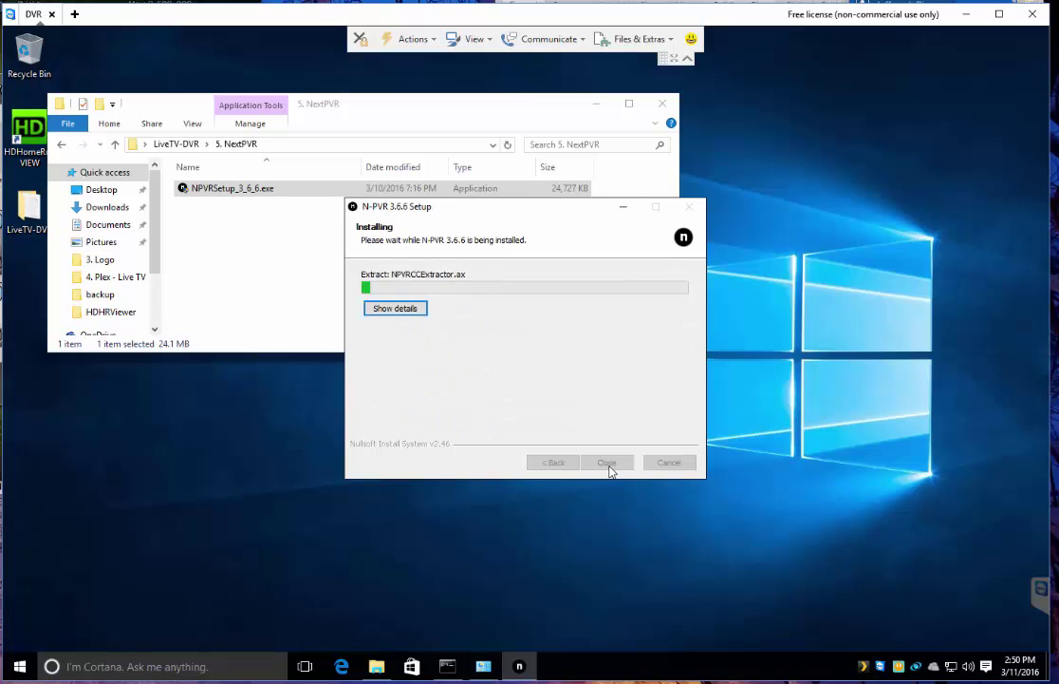
{"action": "left_click", "coordinate": [662, 103]}
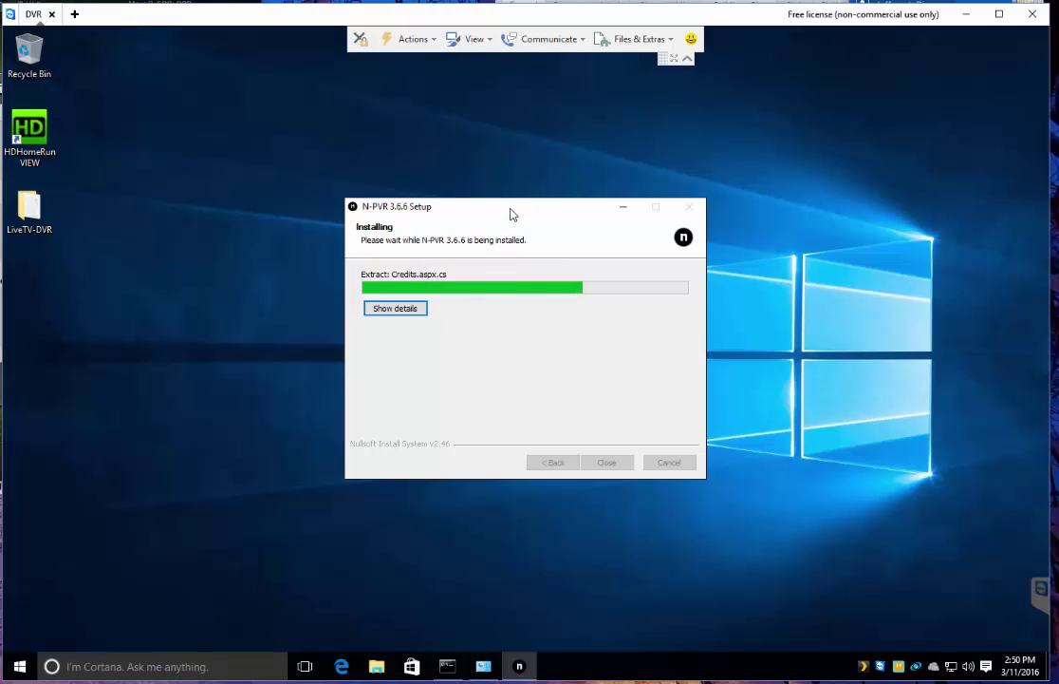
{"action": "left_click_drag", "start_coordinate": [510, 216], "coordinate": [260, 217]}
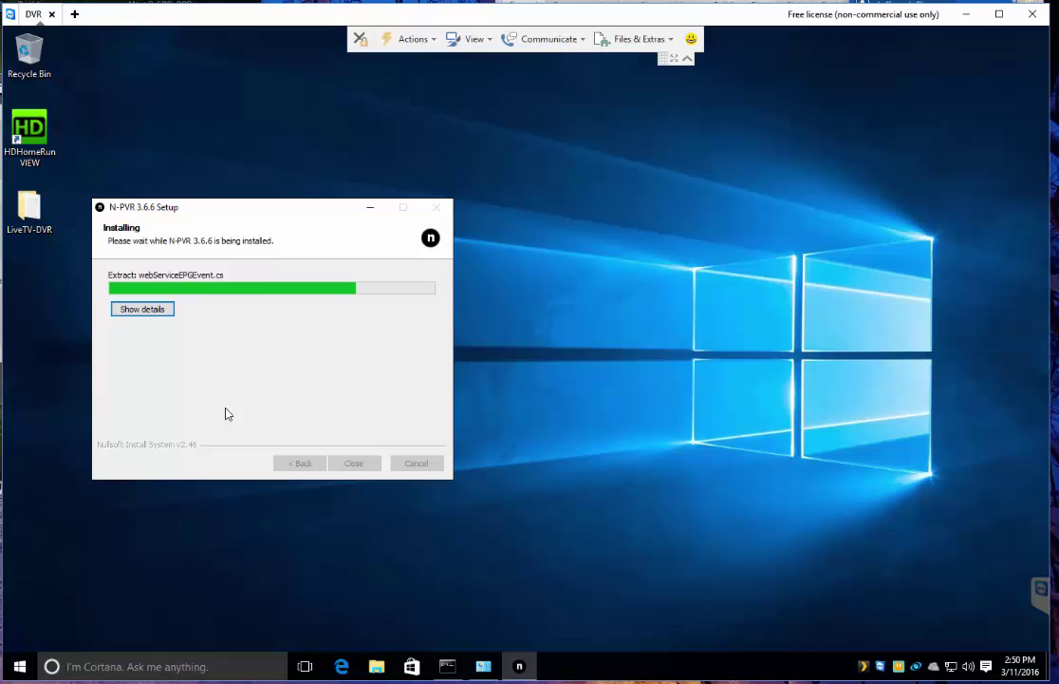
{"action": "left_click", "coordinate": [155, 309]}
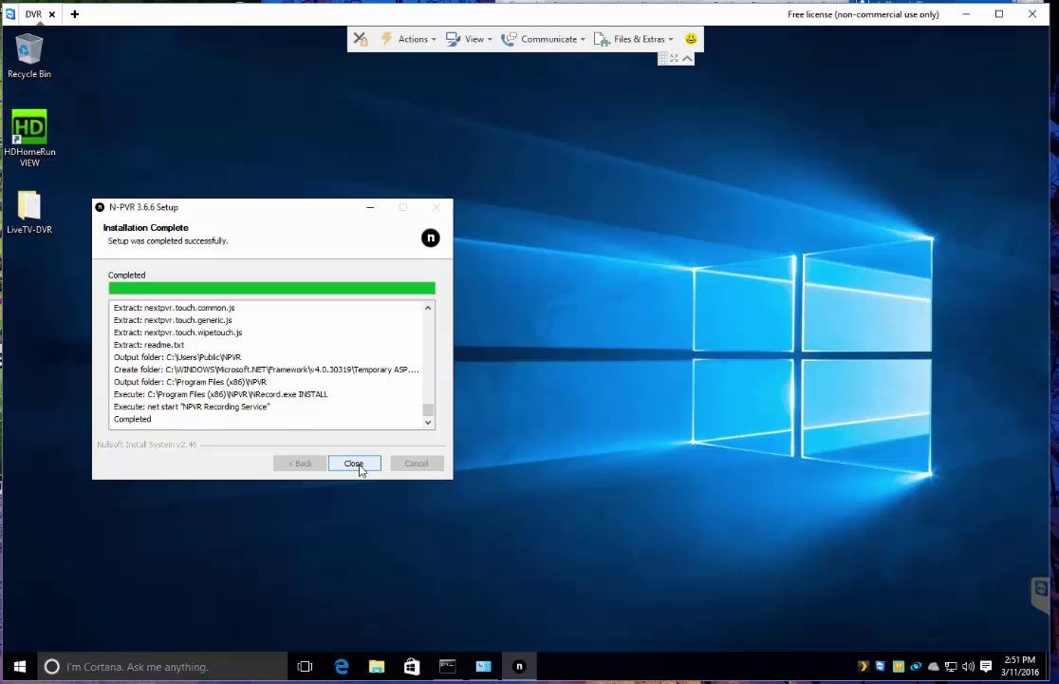
{"action": "left_click", "coordinate": [360, 469]}
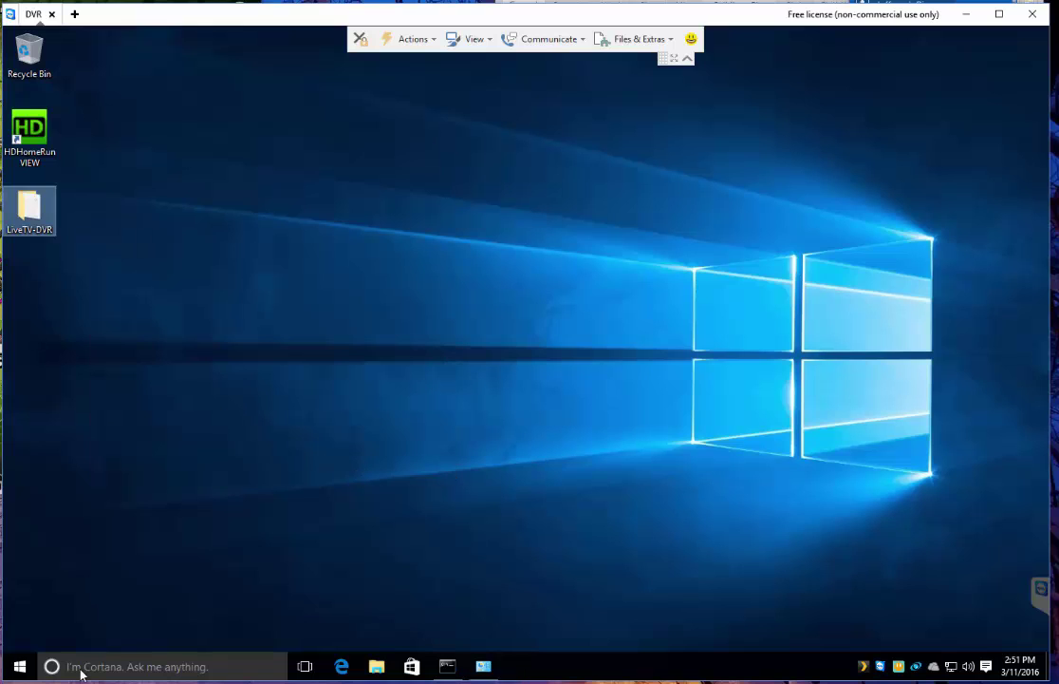
- Launch the newly installed NextPVR and bring up its General settings
{"action": "left_click", "coordinate": [19, 667]}
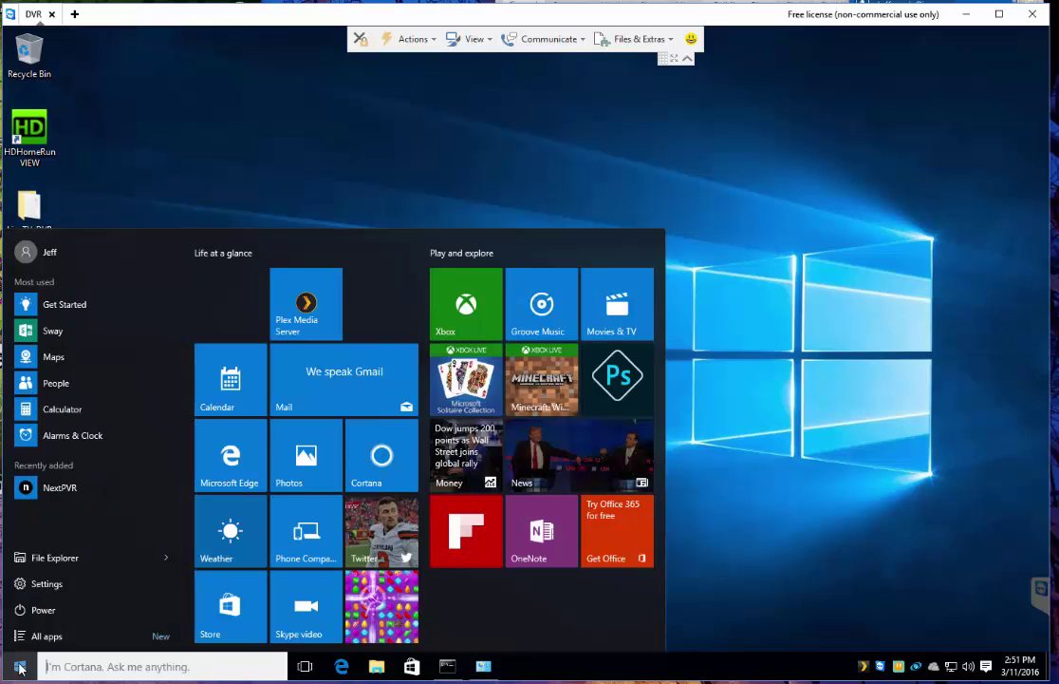
{"action": "left_click", "coordinate": [68, 487]}
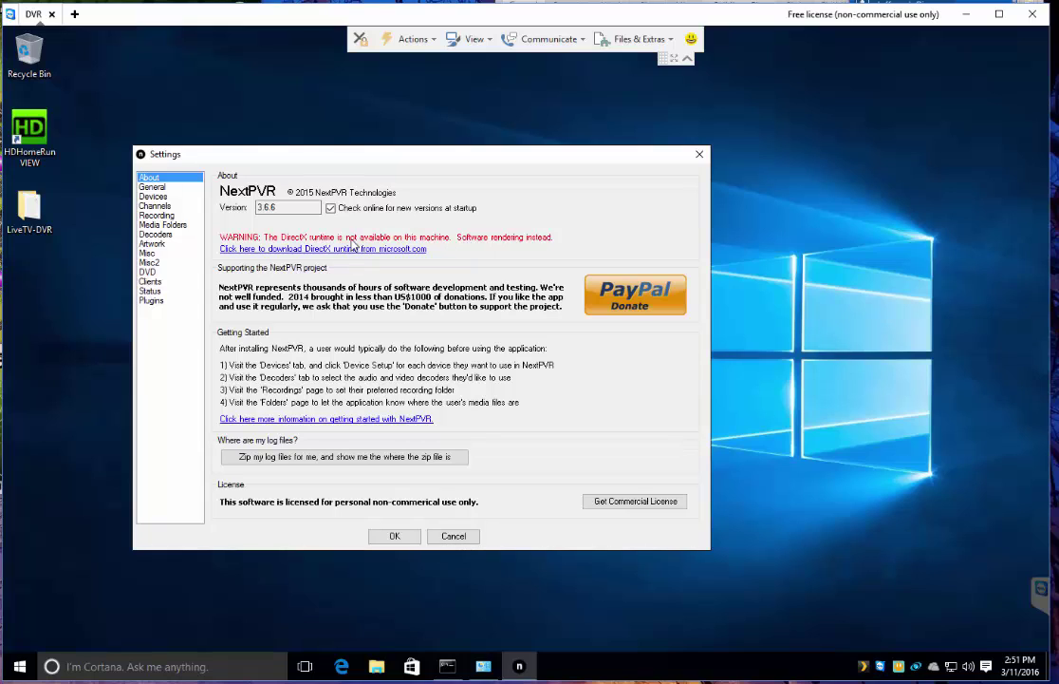
{"action": "left_click", "coordinate": [154, 188]}
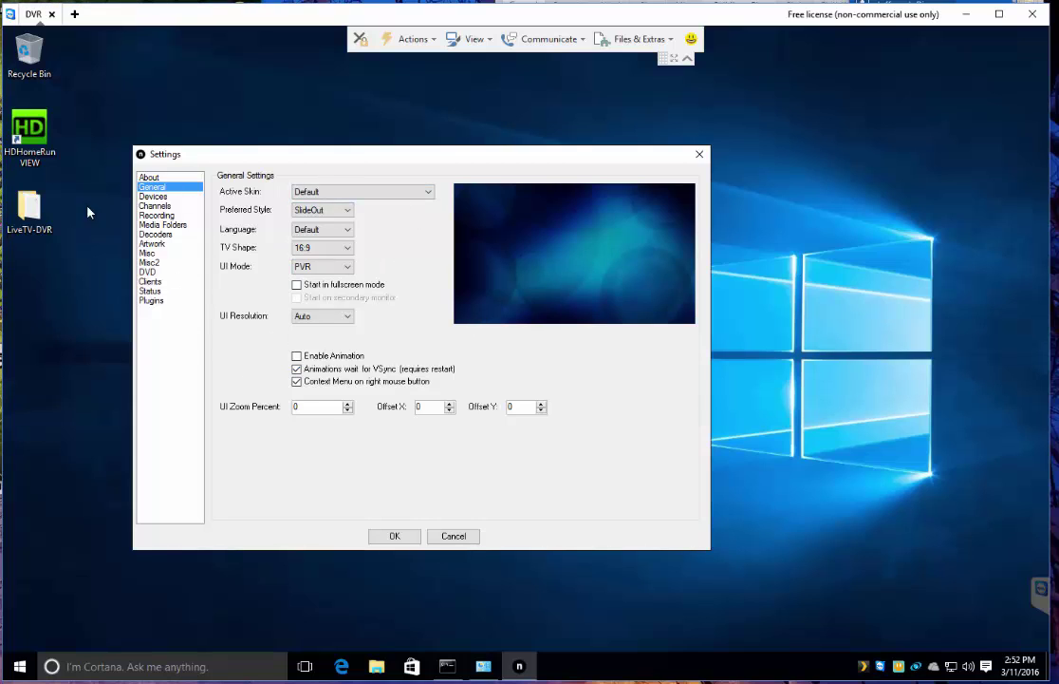
- Scan for channels on the first HDHR Prime tuner in the device setup and save all the channels found
{"action": "left_click", "coordinate": [161, 196]}
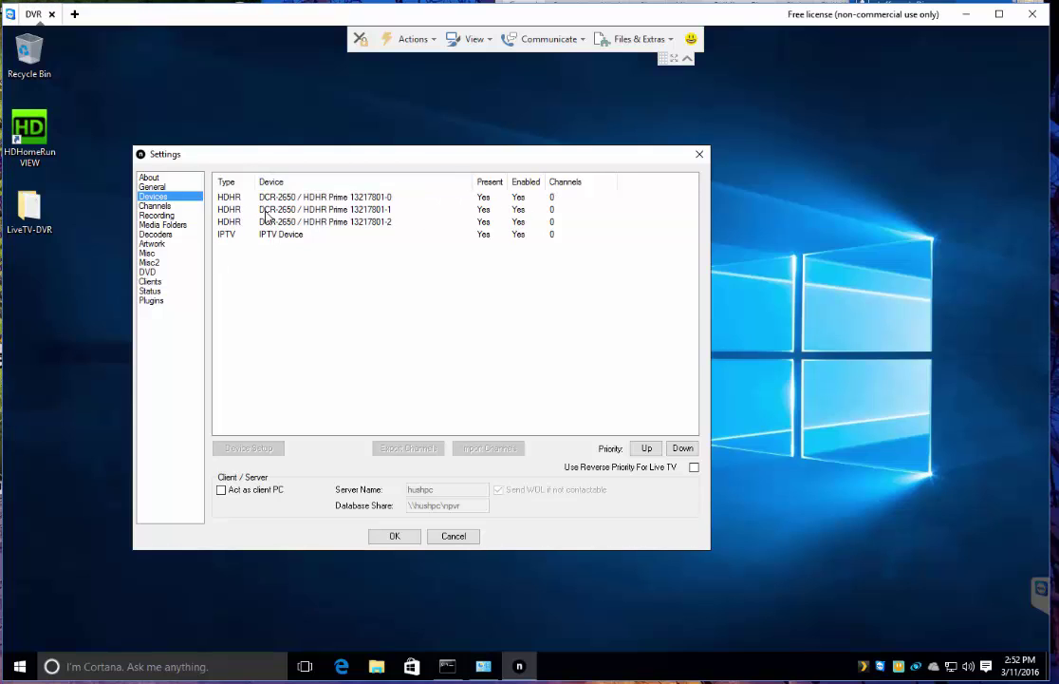
{"action": "left_click", "coordinate": [238, 201]}
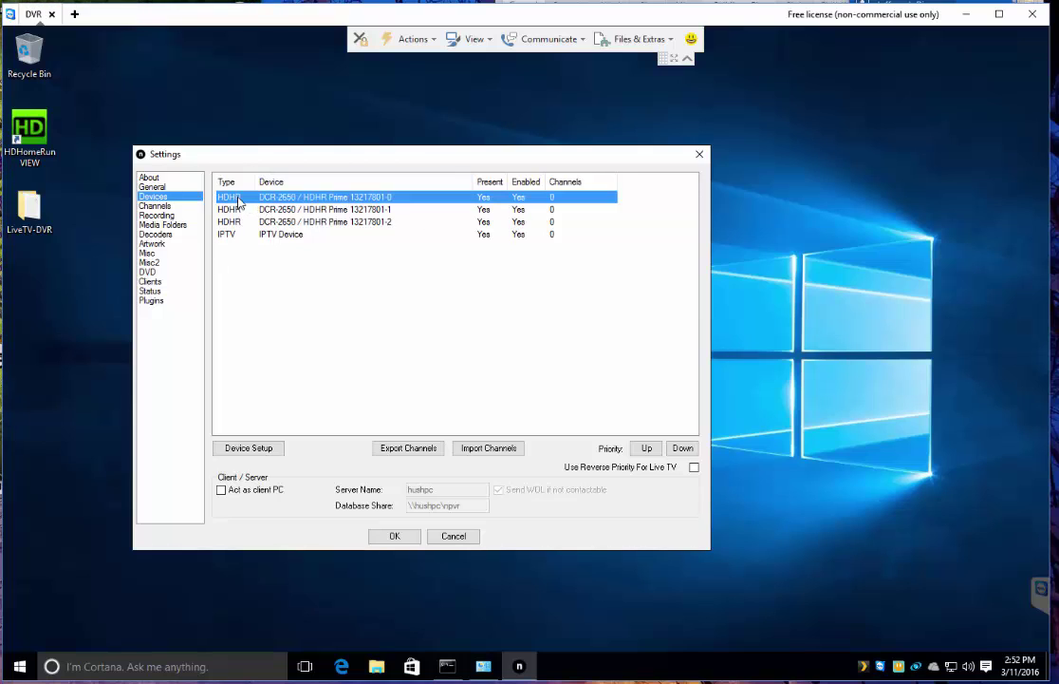
{"action": "left_click", "coordinate": [414, 446]}
{"action": "left_click", "coordinate": [262, 196]}
{"action": "left_click", "coordinate": [251, 448]}
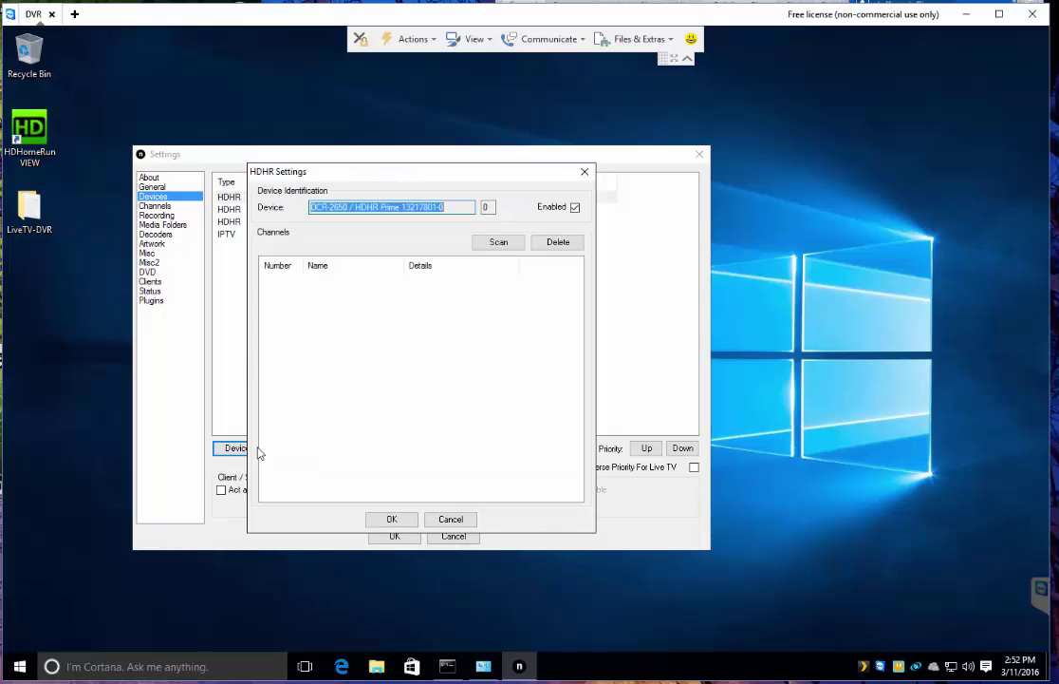
{"action": "left_click", "coordinate": [497, 244]}
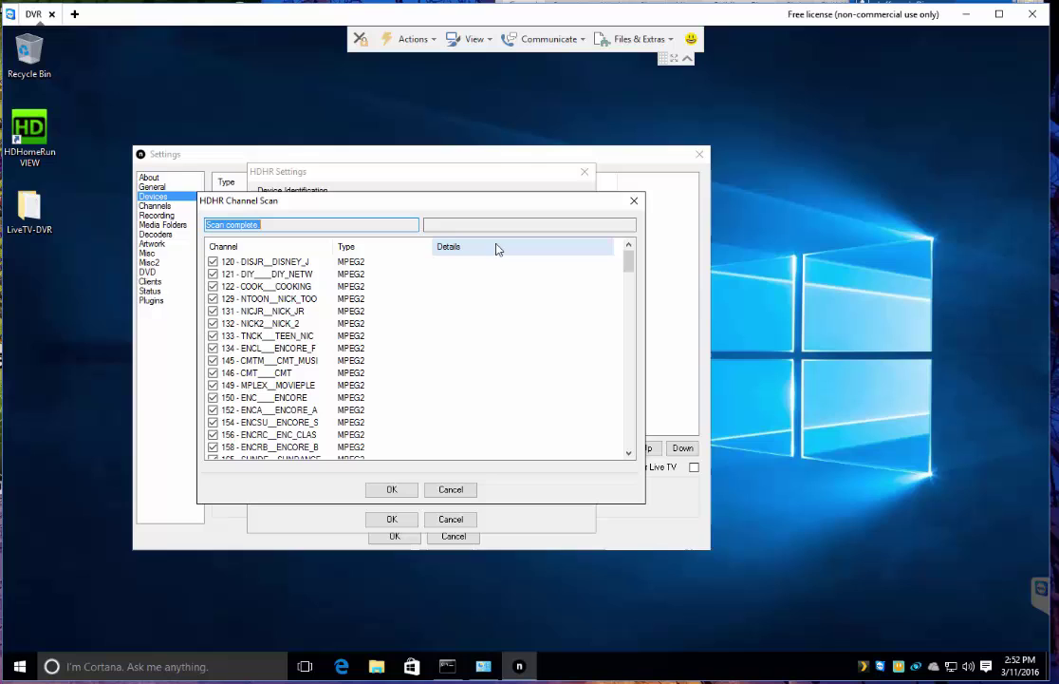
{"action": "scroll", "coordinate": [406, 329], "scroll_direction": "down", "scroll_amount": 20}
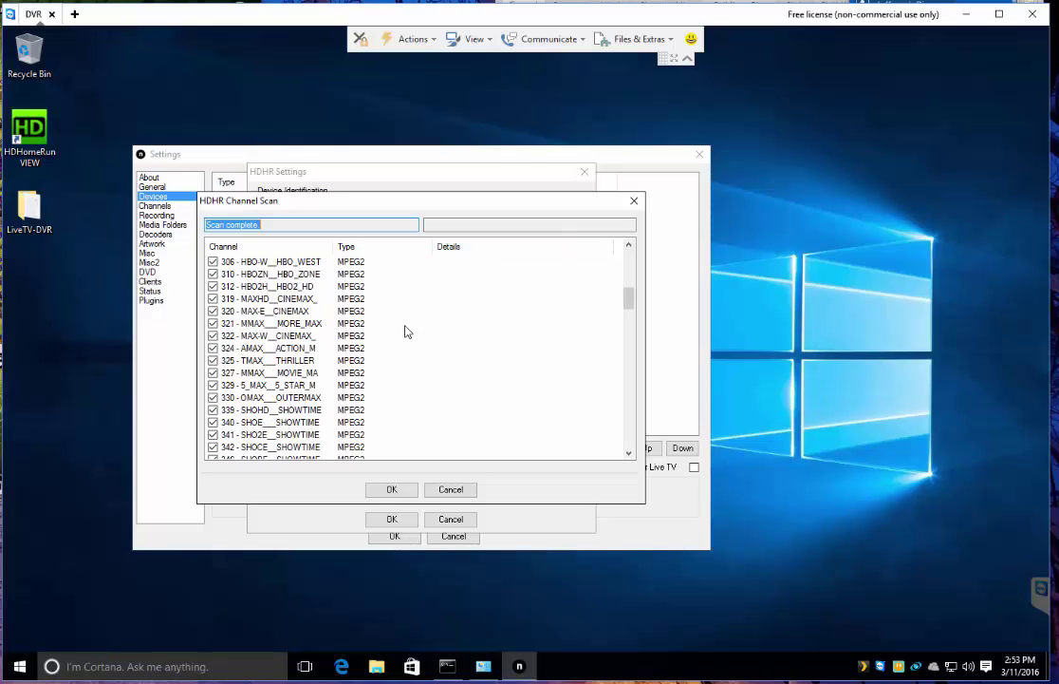
{"action": "scroll", "coordinate": [284, 338], "scroll_direction": "down", "scroll_amount": 6}
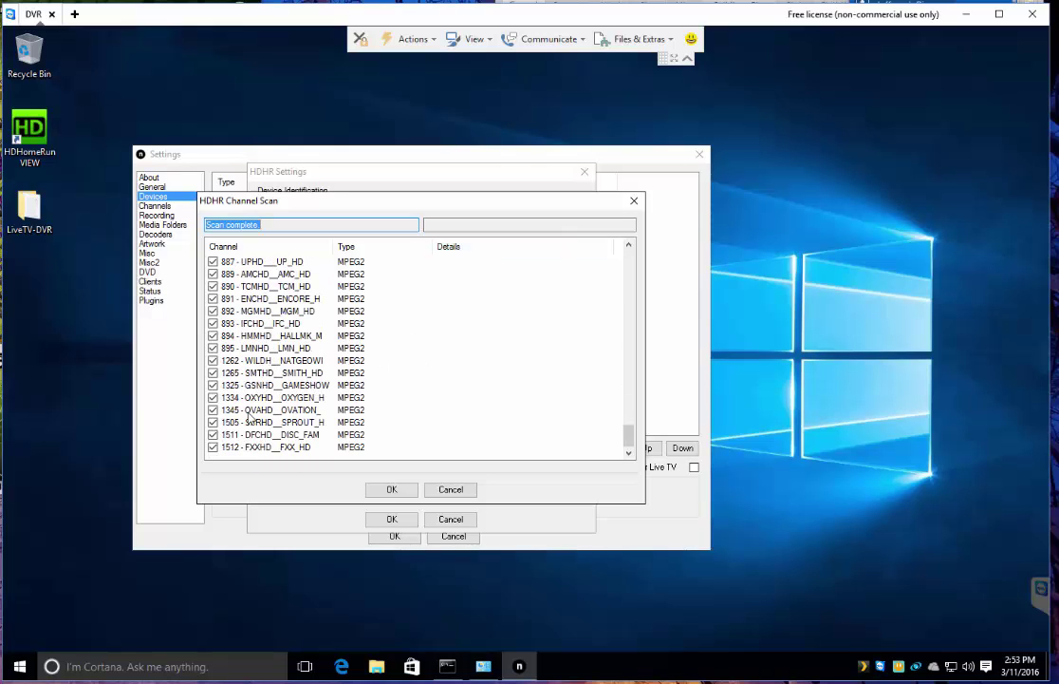
{"action": "left_click", "coordinate": [393, 490]}
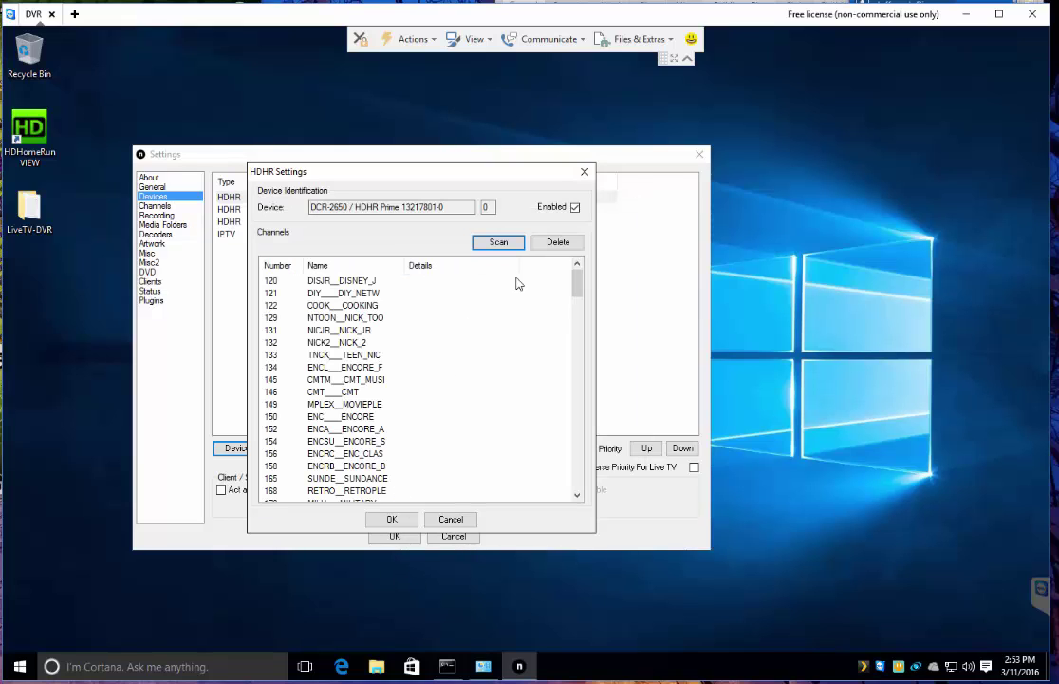
{"action": "left_click", "coordinate": [393, 520]}
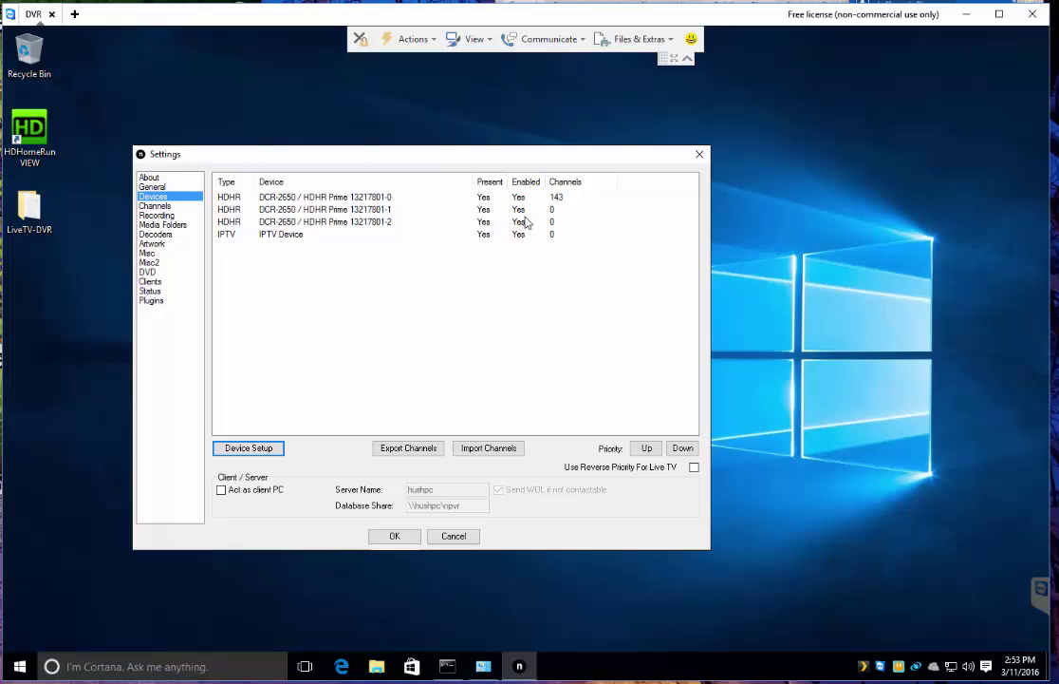
- Set up the second HDHR Prime tuner by copying the configuration and channel mappings from the tuner already configured
{"action": "left_click", "coordinate": [325, 210]}
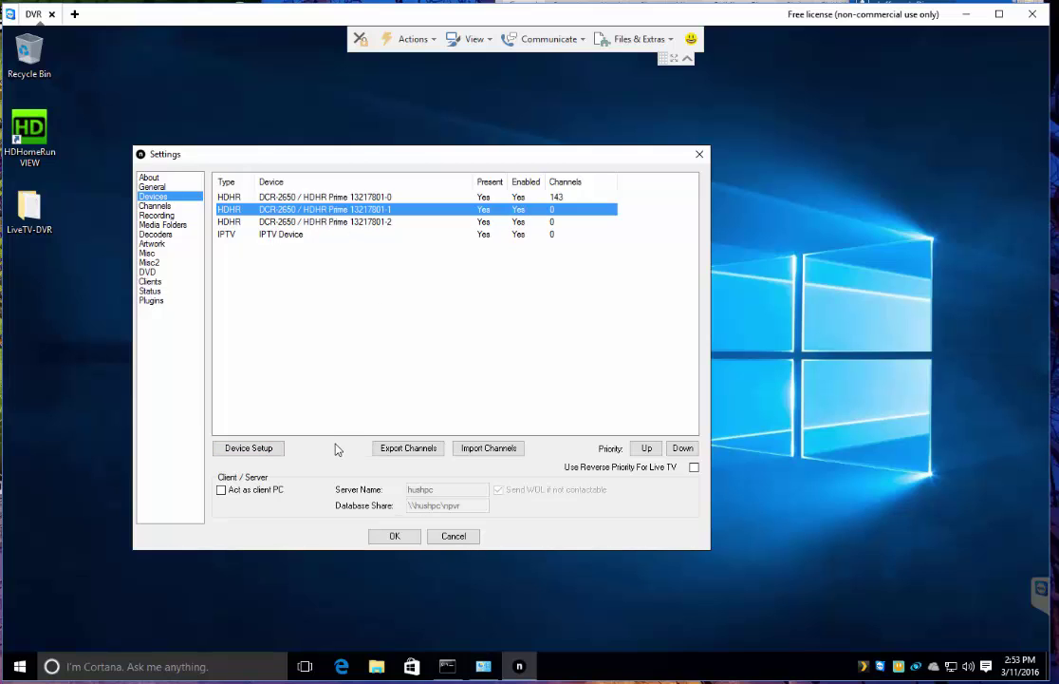
{"action": "left_click", "coordinate": [267, 451]}
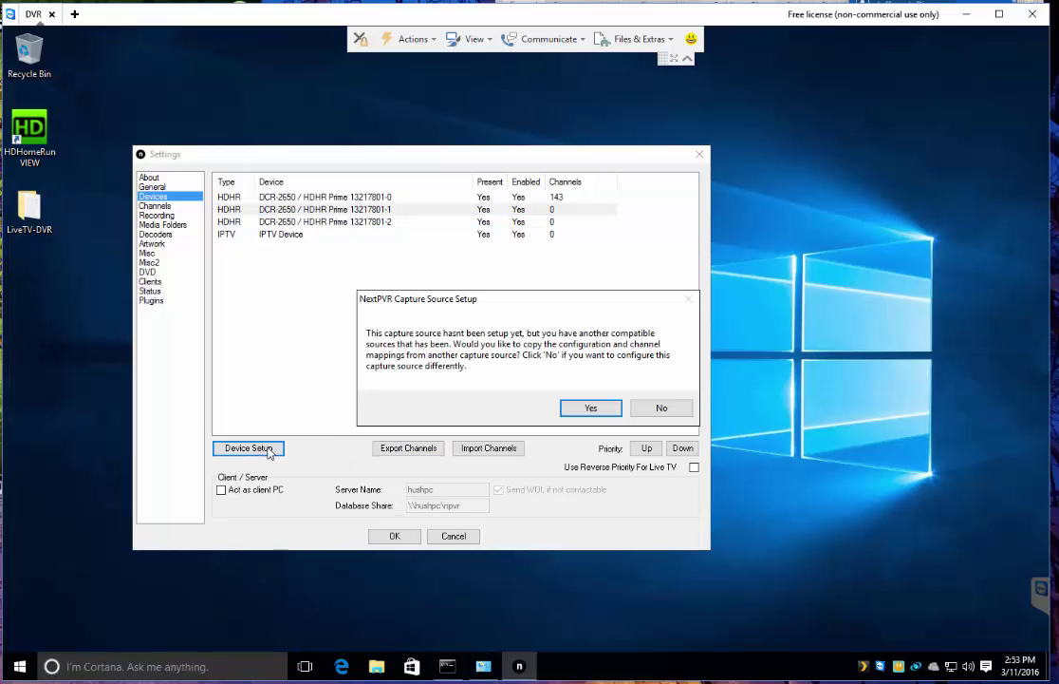
{"action": "left_click", "coordinate": [602, 409]}
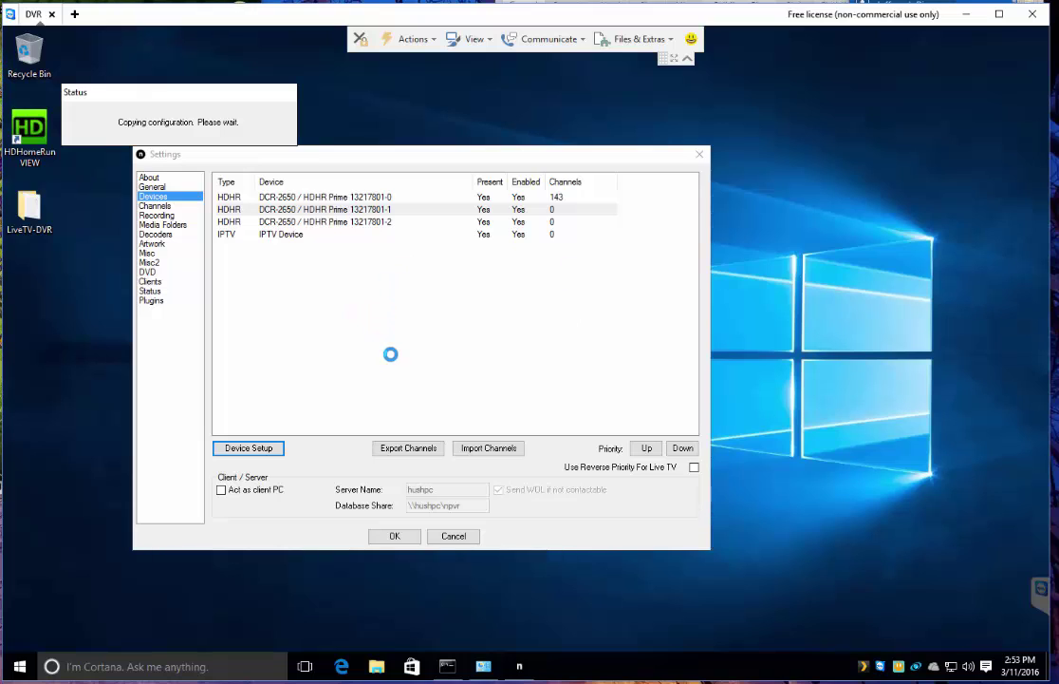
- Set up the third HDHR Prime tuner without copying a configuration: scan its channels and save all of them
{"action": "left_click", "coordinate": [288, 221]}
{"action": "left_click", "coordinate": [249, 444]}
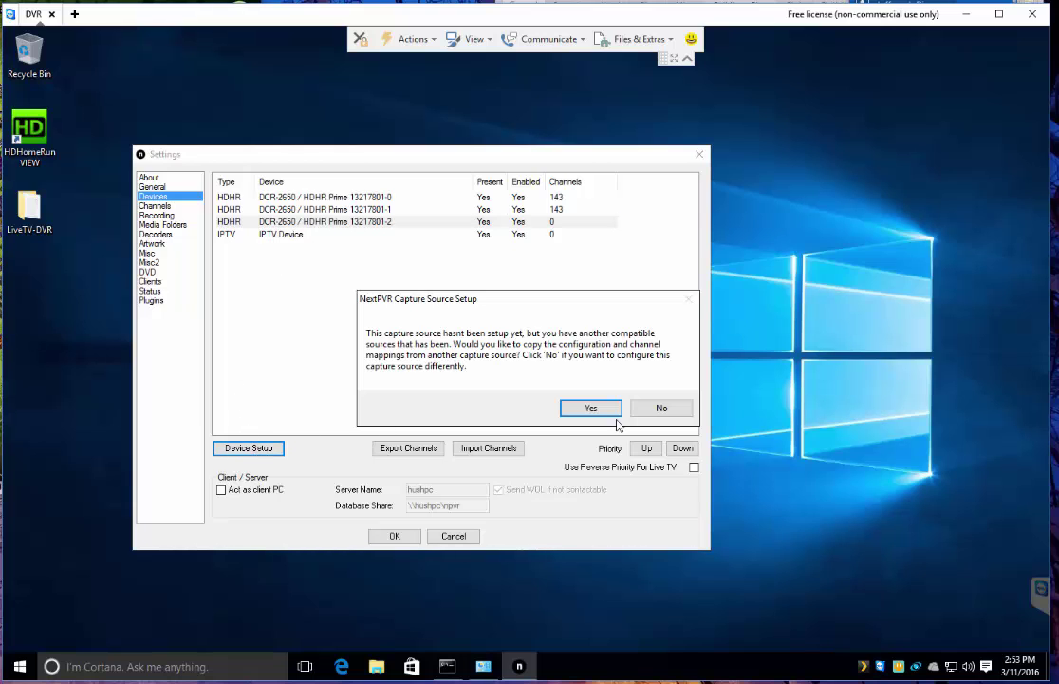
{"action": "left_click", "coordinate": [661, 409]}
{"action": "left_click", "coordinate": [503, 252]}
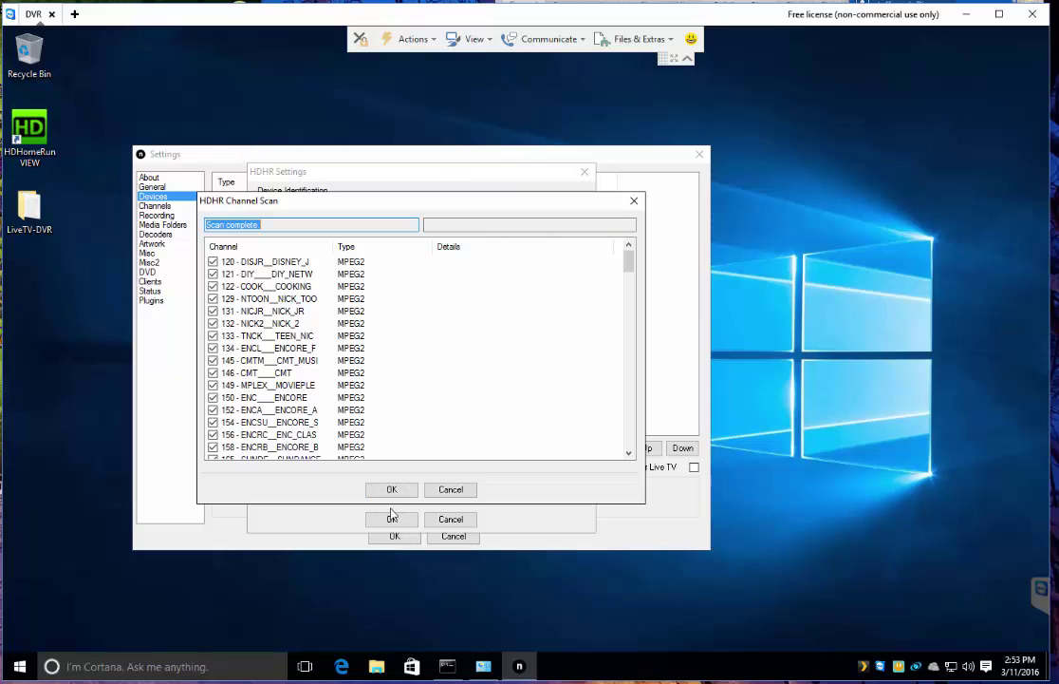
{"action": "left_click", "coordinate": [391, 489]}
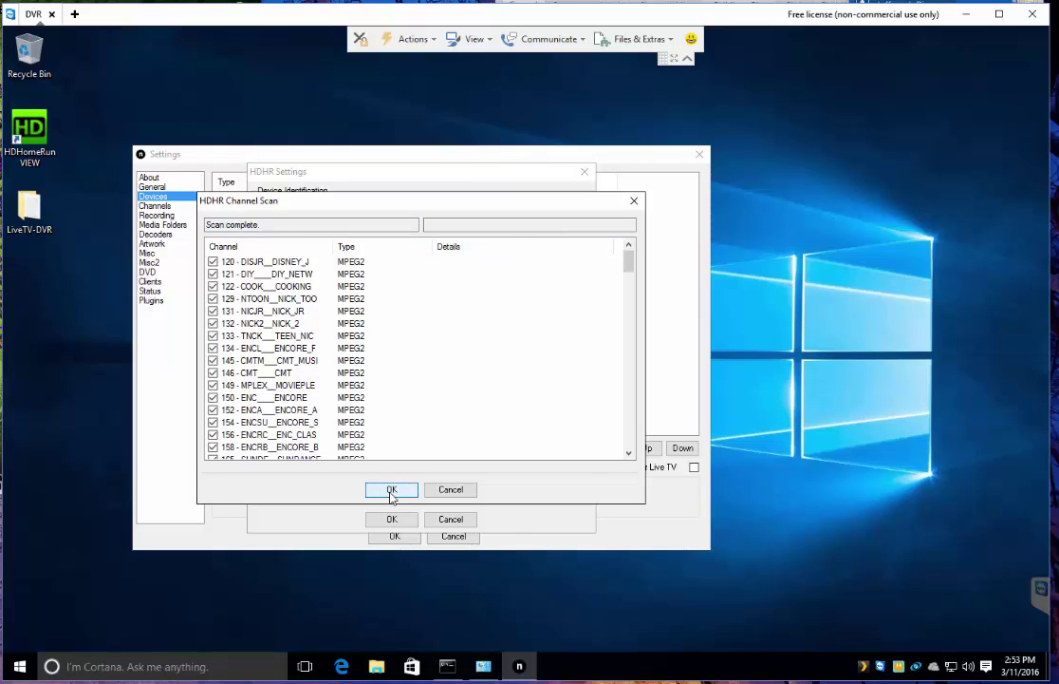
{"action": "left_click", "coordinate": [395, 520]}
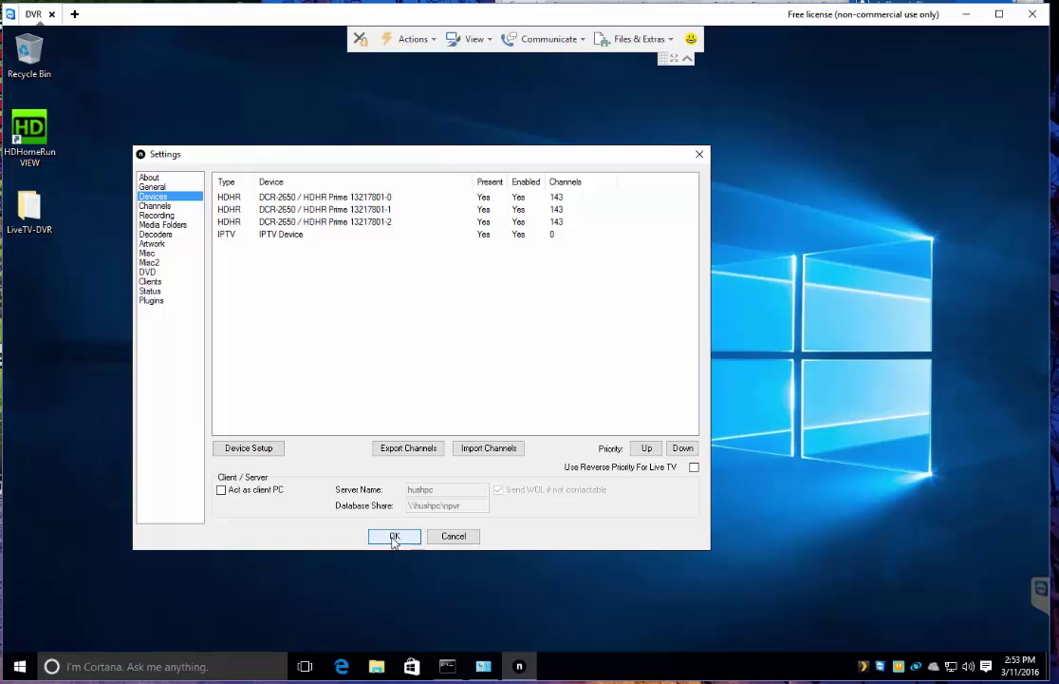
- Save the device settings, reopen NextPVR's settings, check the Channels list and bring up the Recording options
{"action": "left_click", "coordinate": [395, 537]}
{"action": "right_click", "coordinate": [382, 374]}
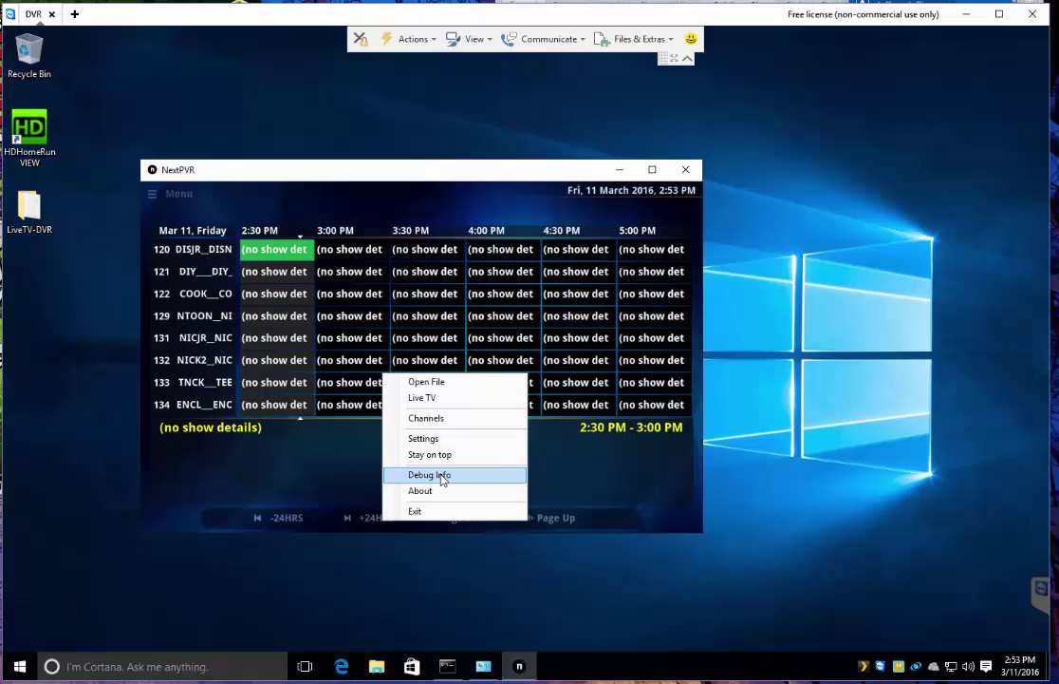
{"action": "left_click", "coordinate": [435, 439]}
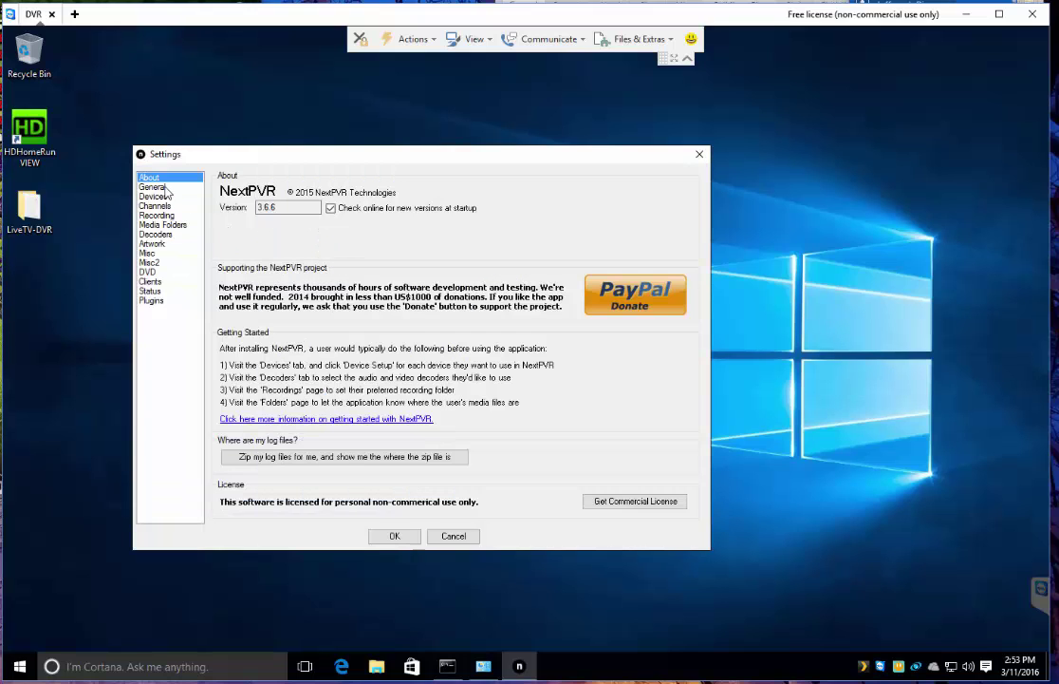
{"action": "left_click", "coordinate": [157, 205]}
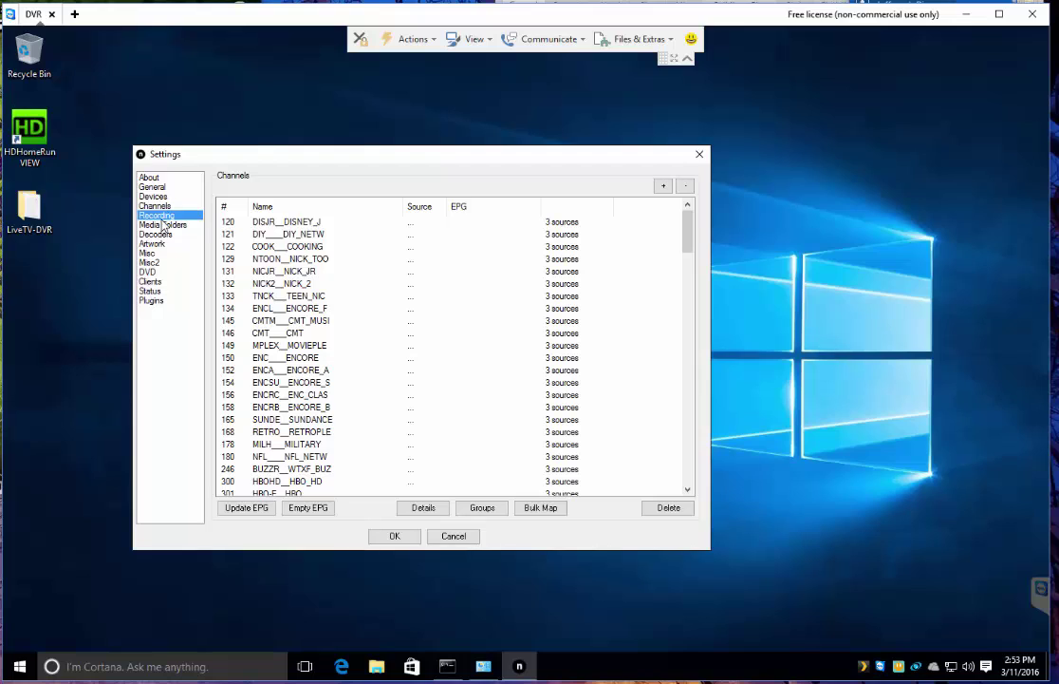
{"action": "left_click", "coordinate": [157, 216]}
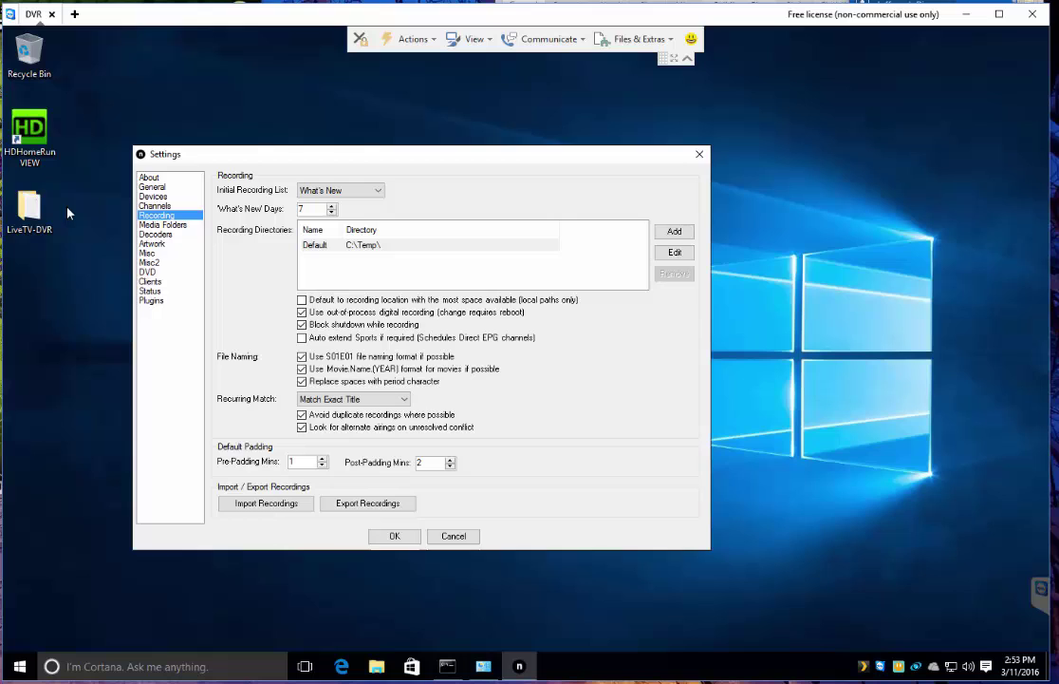
- Open the Temp folder on the C: drive, the default recording directory, in File Explorer
{"action": "key", "text": "super+e"}
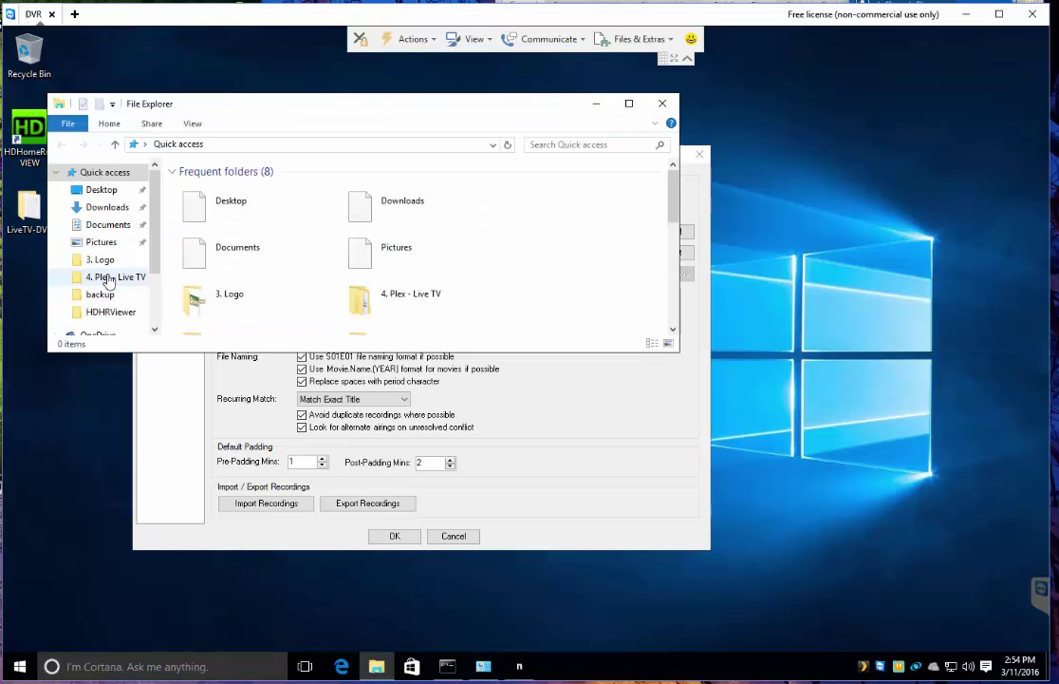
{"action": "scroll", "coordinate": [317, 284], "scroll_direction": "down", "scroll_amount": 5}
{"action": "scroll", "coordinate": [284, 266], "scroll_direction": "up", "scroll_amount": 3}
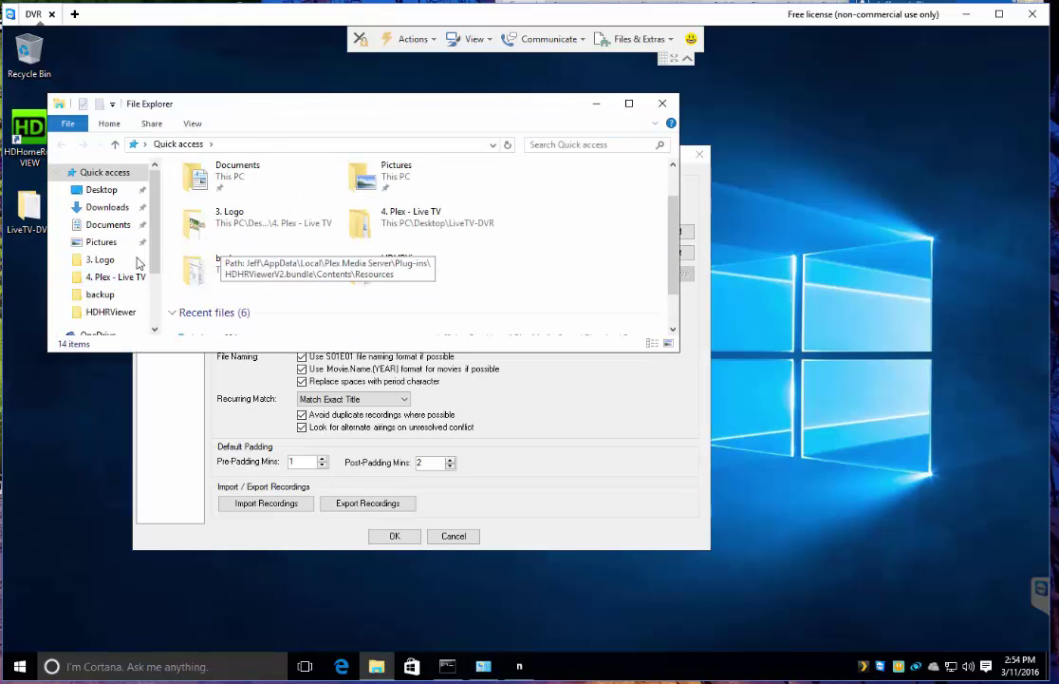
{"action": "scroll", "coordinate": [141, 294], "scroll_direction": "down", "scroll_amount": 2}
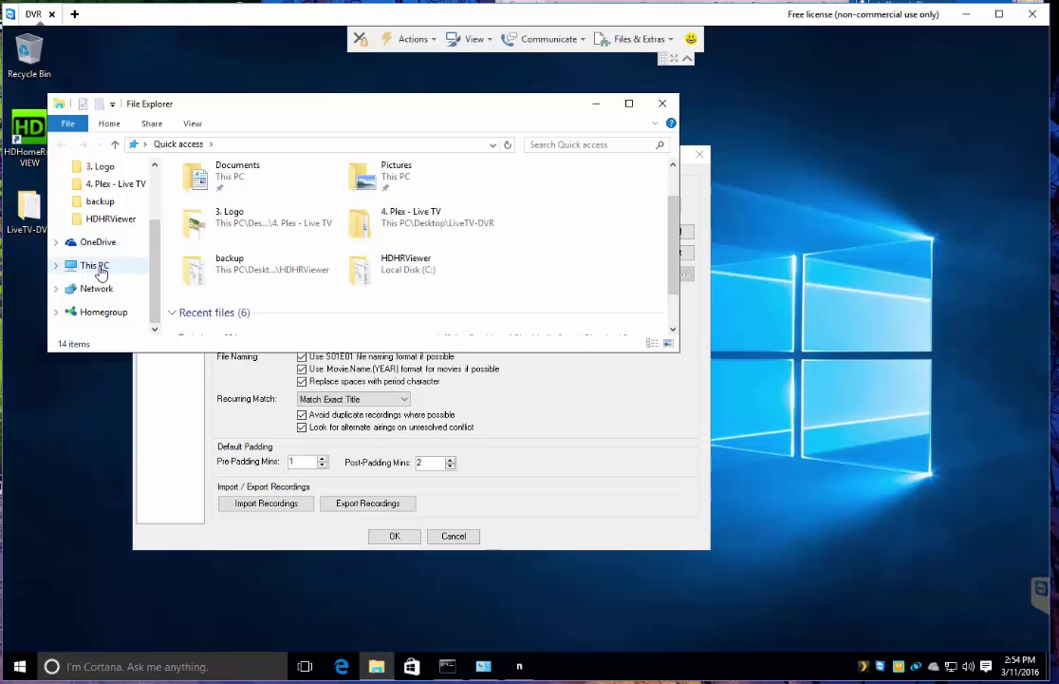
{"action": "left_click", "coordinate": [100, 267]}
{"action": "scroll", "coordinate": [294, 264], "scroll_direction": "down", "scroll_amount": 2}
{"action": "double_click", "coordinate": [285, 271]}
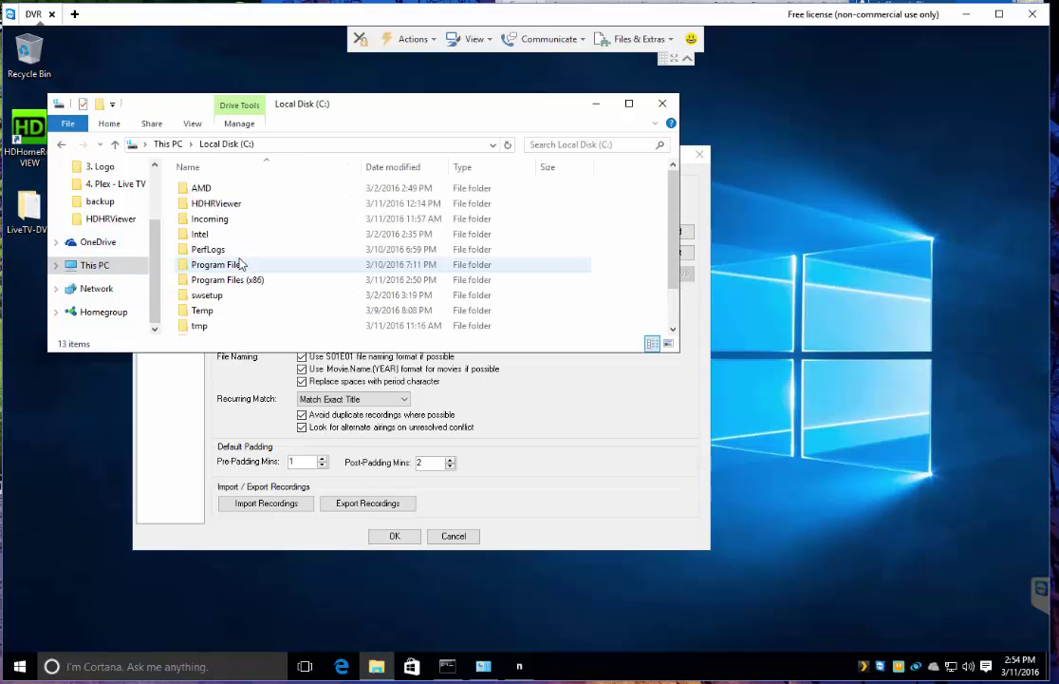
{"action": "double_click", "coordinate": [228, 310]}
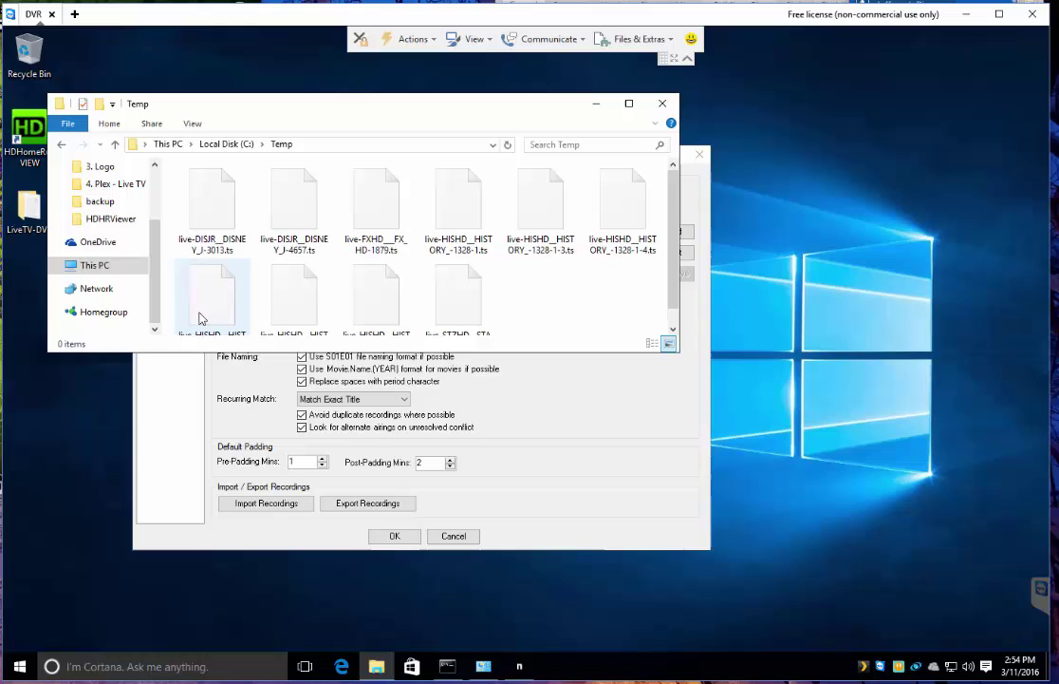
- Delete all the live-TV .ts files in C:\Temp and close the folder window
{"action": "left_click_drag", "start_coordinate": [604, 355], "coordinate": [667, 591]}
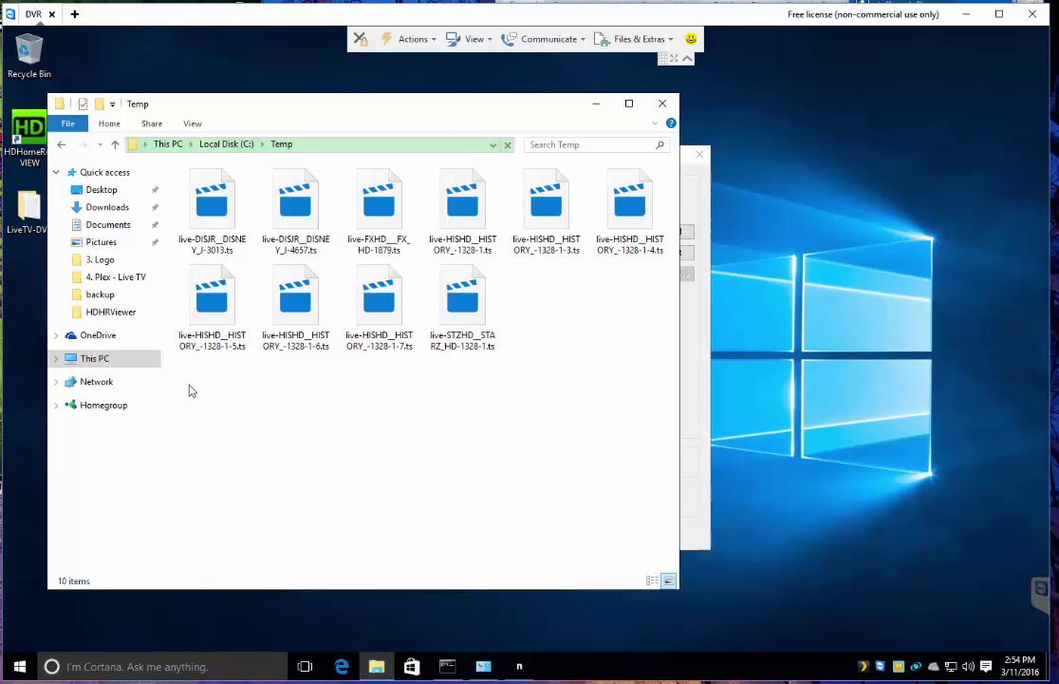
{"action": "left_click_drag", "start_coordinate": [167, 344], "coordinate": [641, 220]}
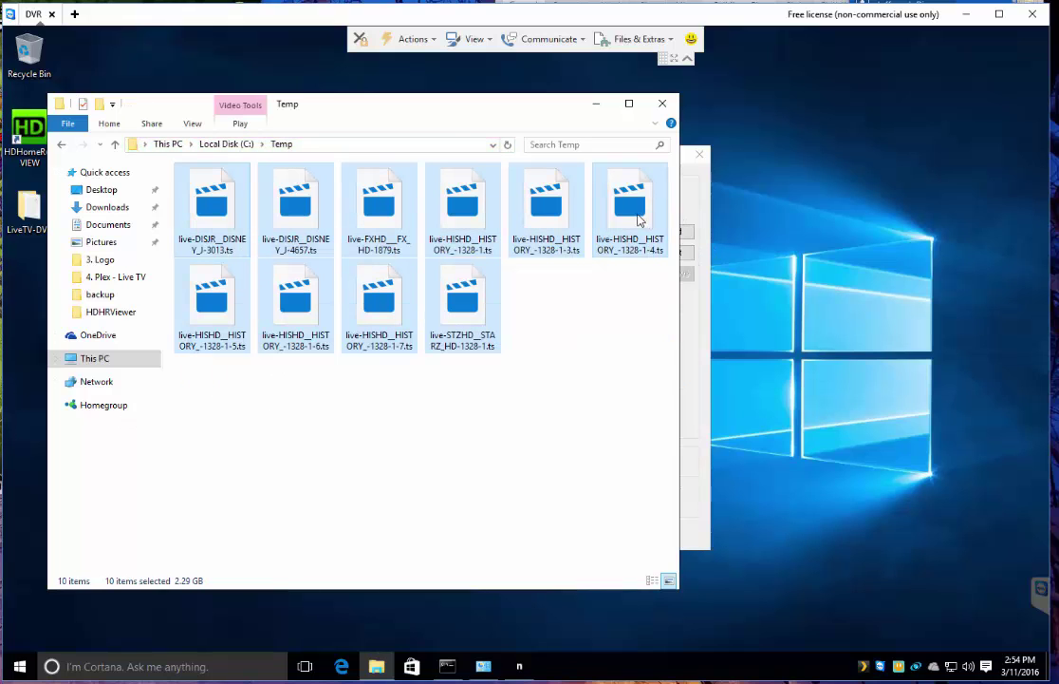
{"action": "right_click", "coordinate": [640, 220]}
{"action": "key", "text": "d"}
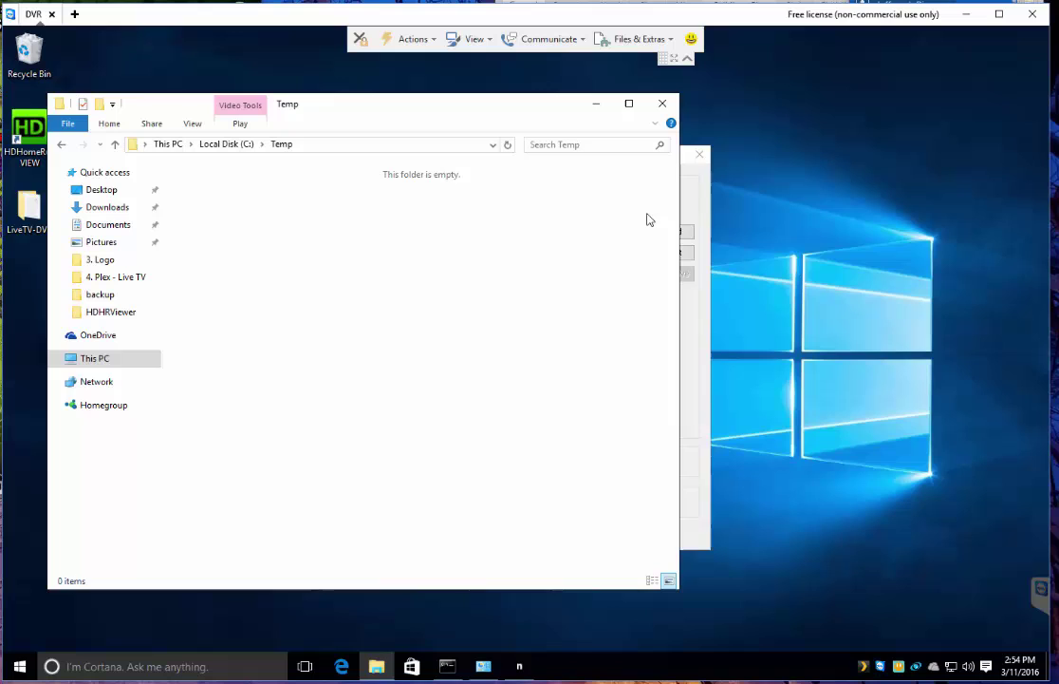
{"action": "left_click", "coordinate": [660, 101]}
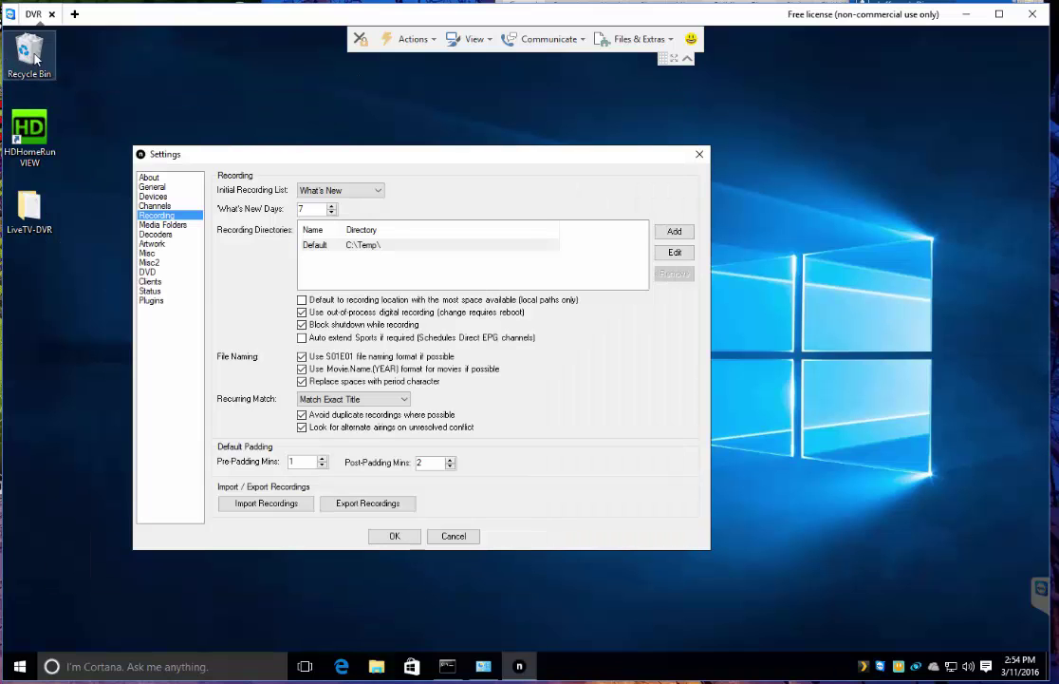
- Empty the Recycle Bin, permanently deleting the discarded recordings
{"action": "right_click", "coordinate": [35, 55]}
{"action": "left_click", "coordinate": [70, 82]}
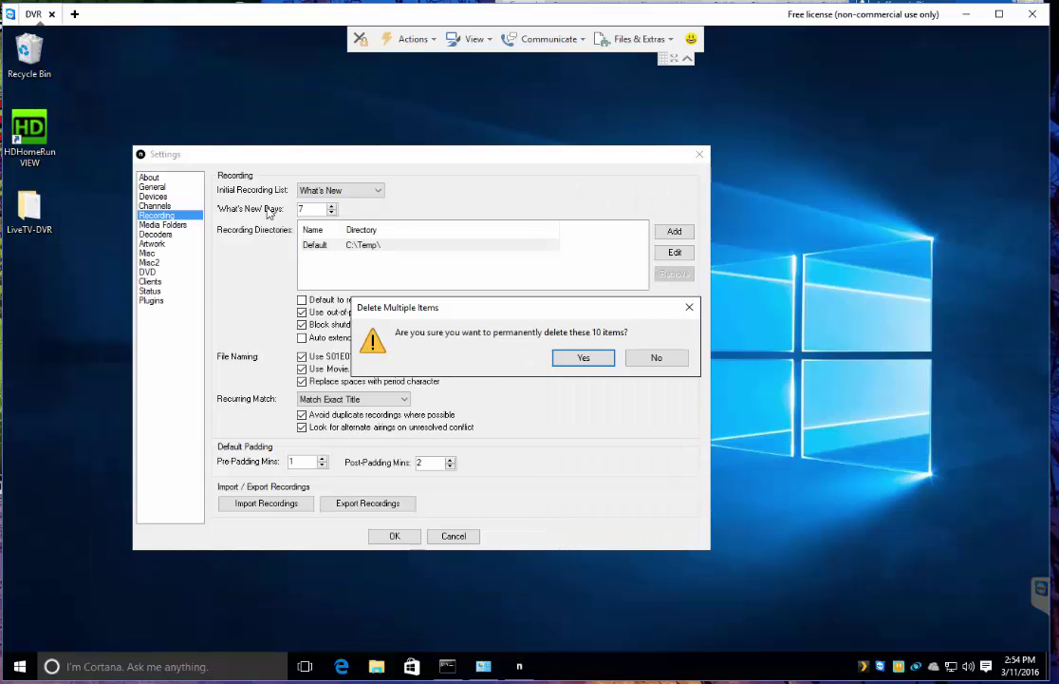
{"action": "left_click", "coordinate": [583, 360]}
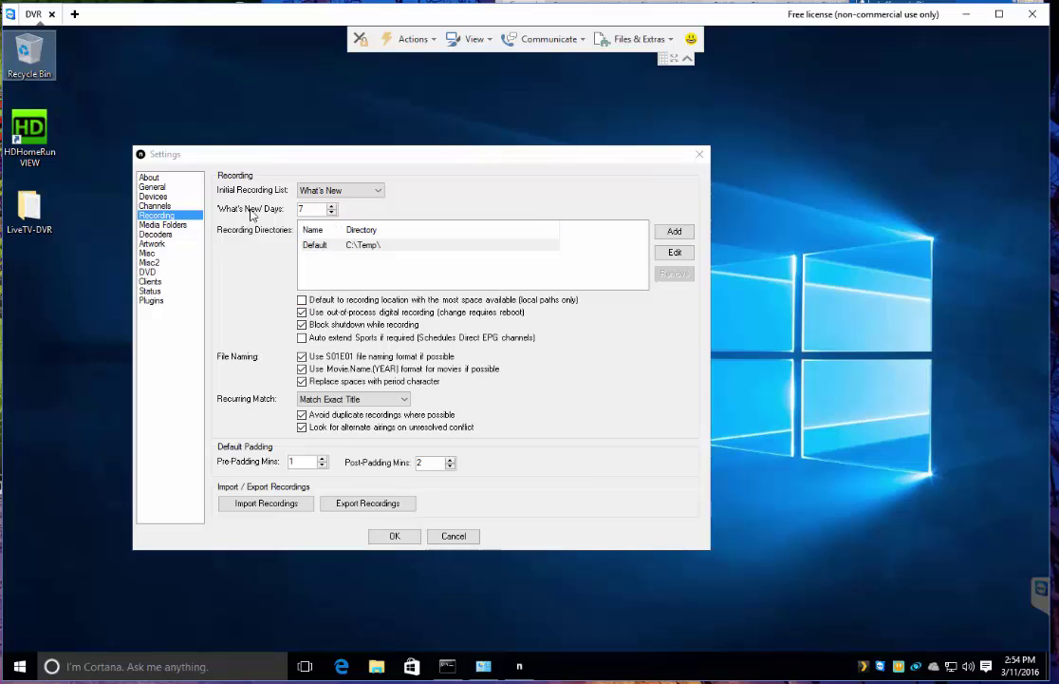
- Review the Media Folders, Decoders, Artwork, Misc and Misc2 settings, and close the settings with the values accepted
{"action": "left_click", "coordinate": [166, 225]}
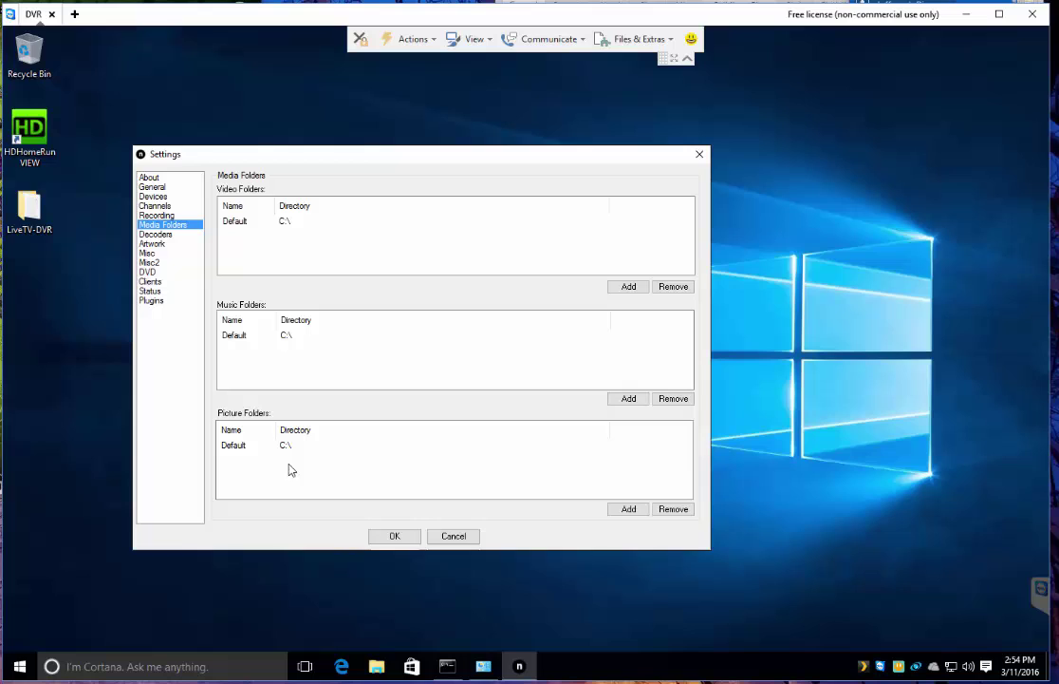
{"action": "left_click", "coordinate": [155, 235]}
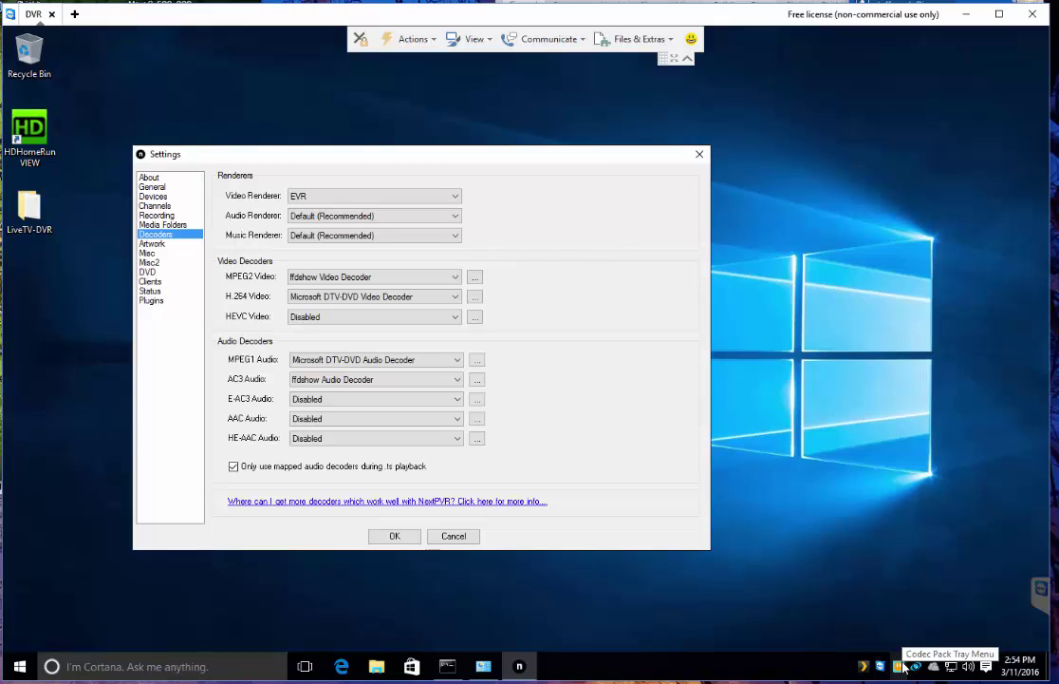
{"action": "left_click", "coordinate": [153, 245]}
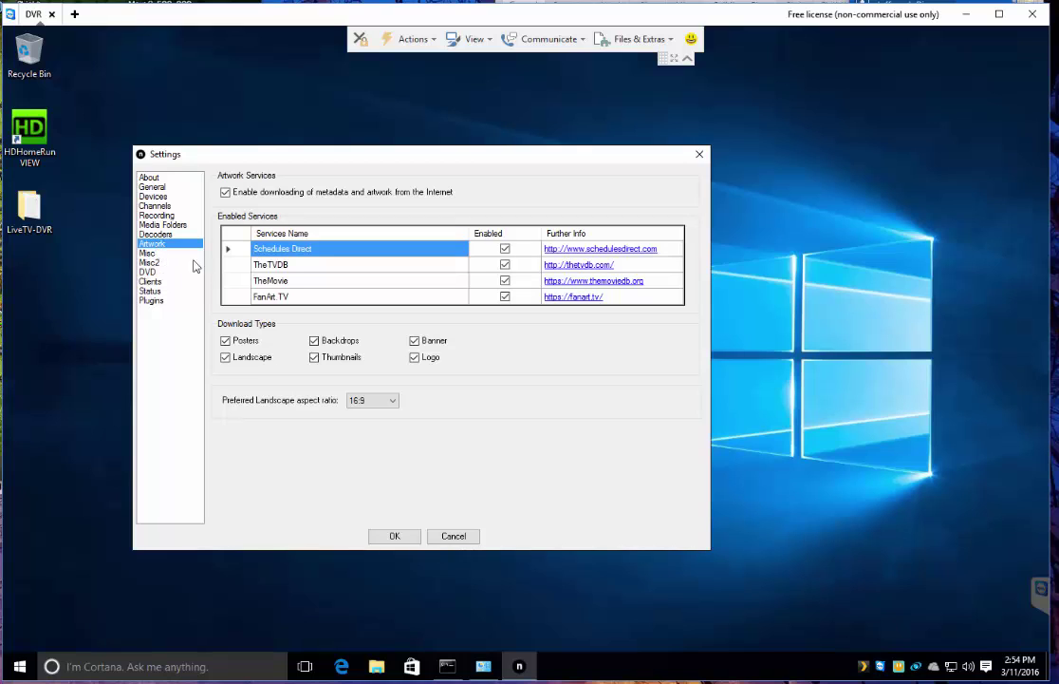
{"action": "left_click", "coordinate": [148, 252]}
{"action": "left_click", "coordinate": [149, 262]}
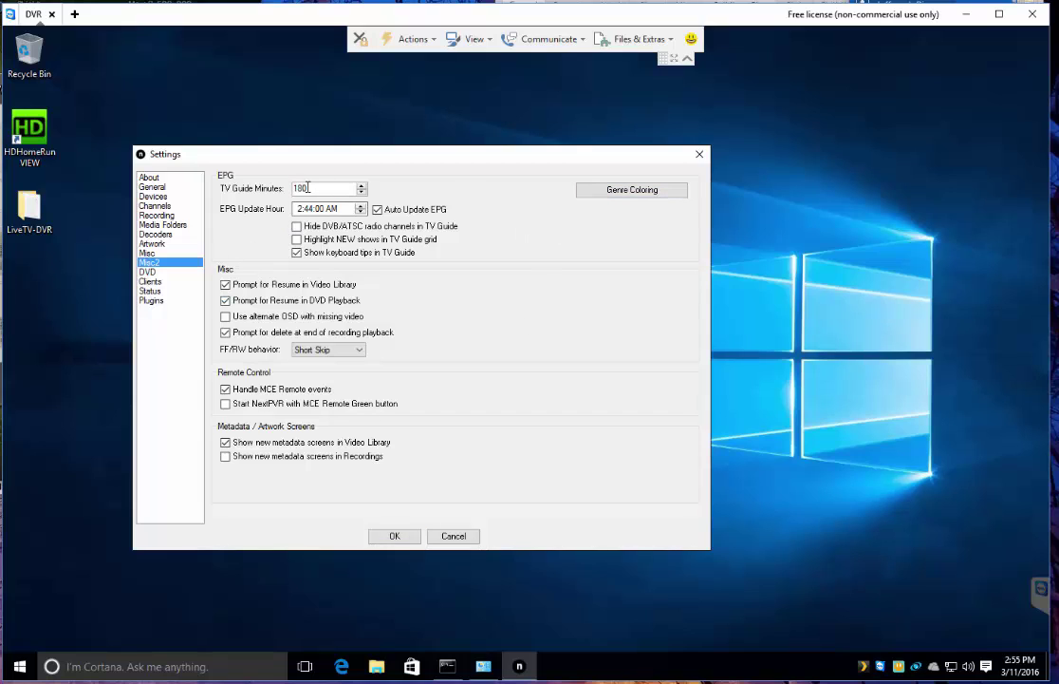
{"action": "left_click", "coordinate": [394, 536]}
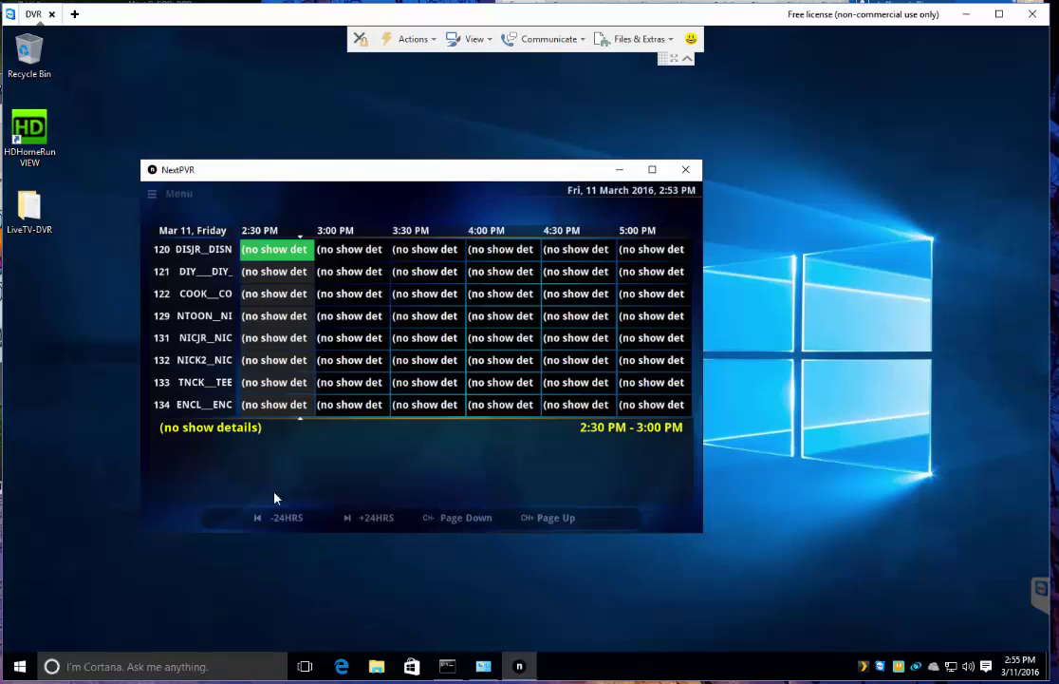
- Start Live TV from NextPVR's main menu, reposition the player window and enlarge it to fill most of the desktop
{"action": "left_click", "coordinate": [159, 196]}
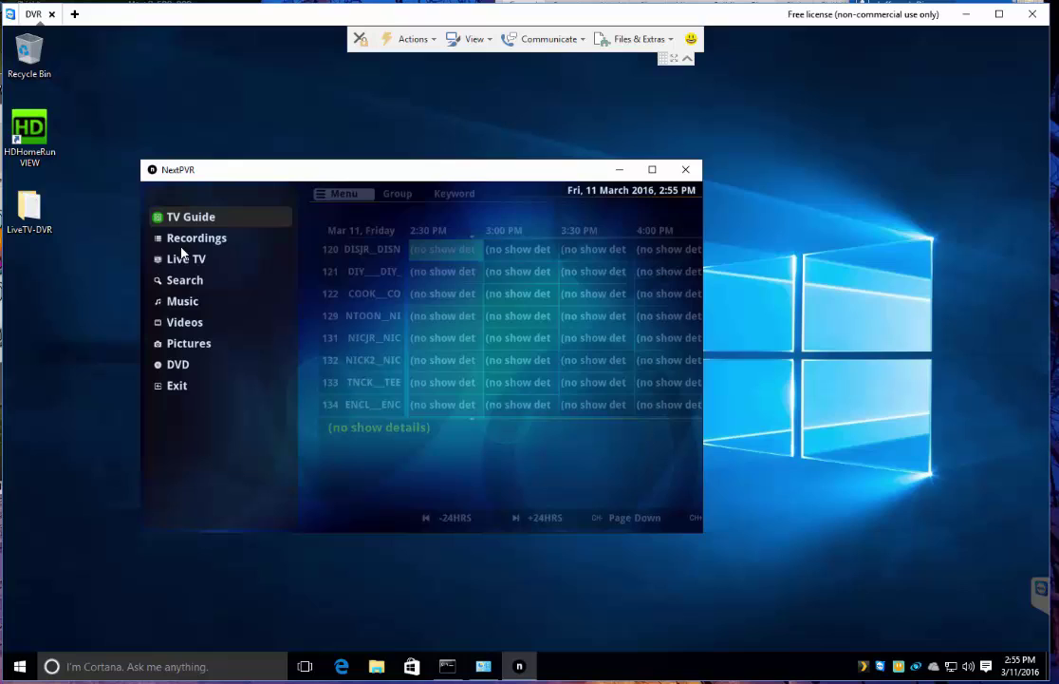
{"action": "left_click", "coordinate": [181, 263]}
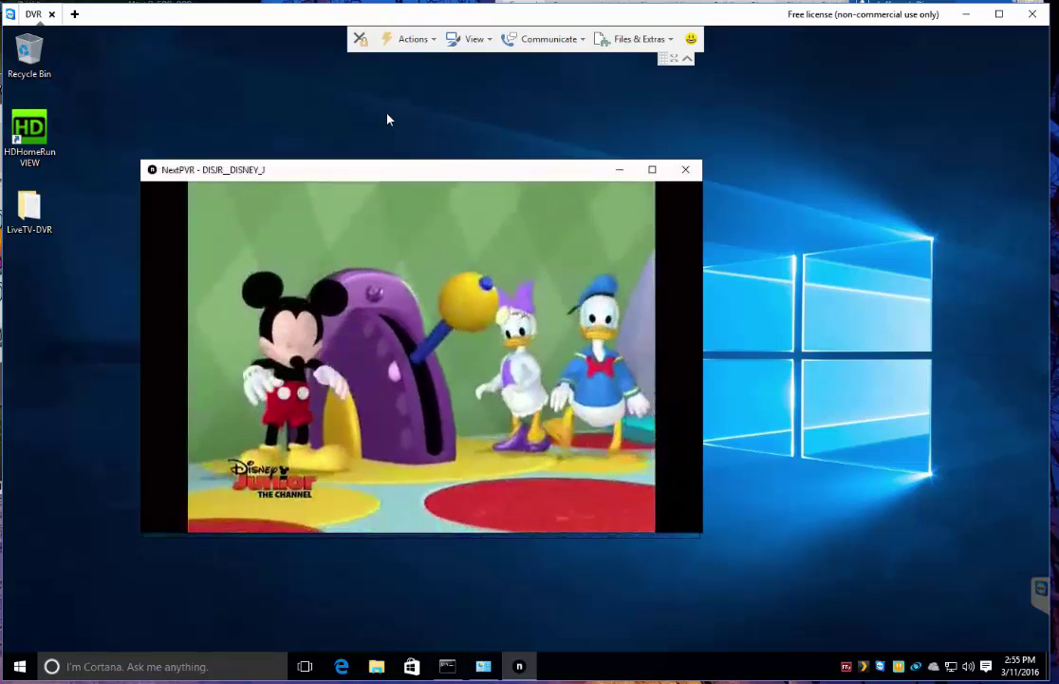
{"action": "left_click", "coordinate": [391, 177]}
{"action": "left_click_drag", "start_coordinate": [391, 178], "coordinate": [324, 99]}
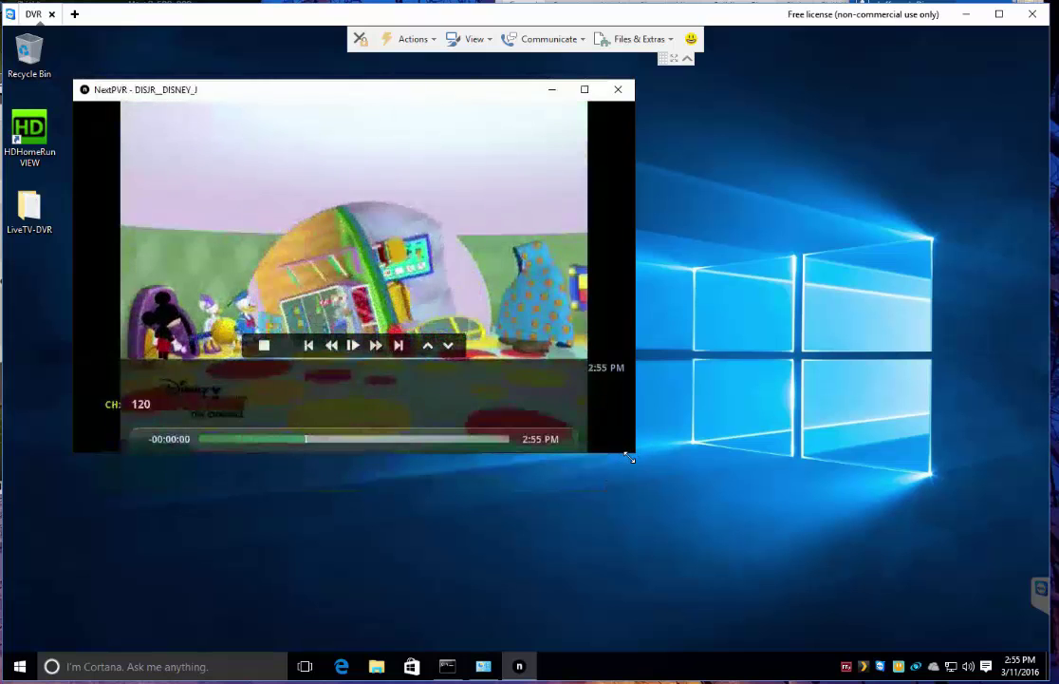
{"action": "left_click_drag", "start_coordinate": [635, 452], "coordinate": [891, 612]}
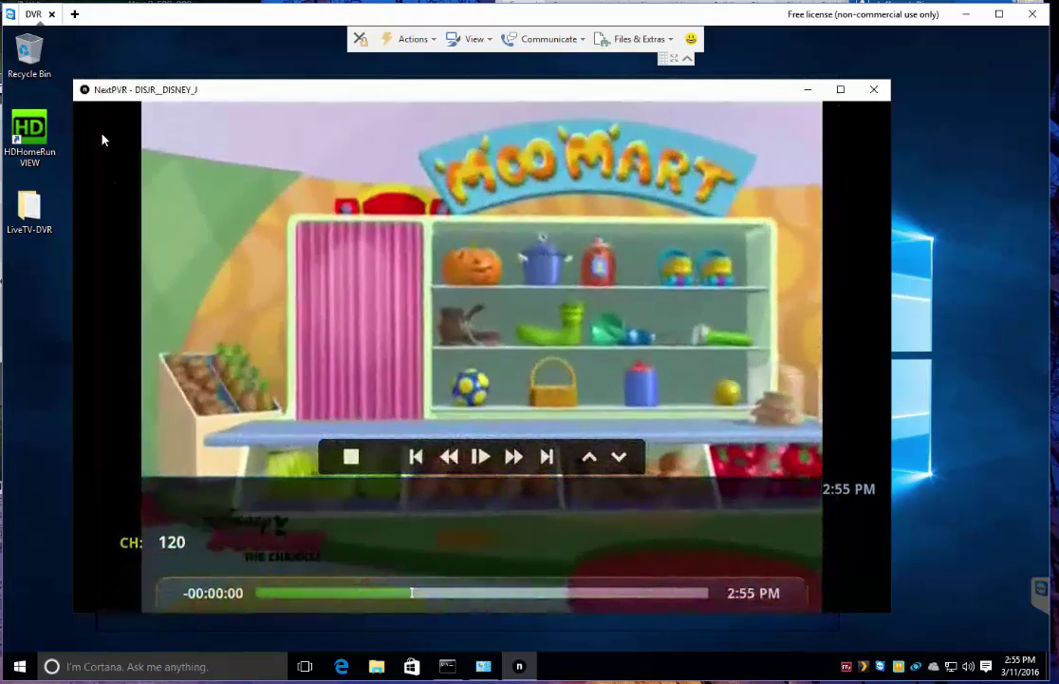
- Bring up the live channel list and tune to channel 803, CBS-D__DKYW_CBS
{"action": "right_click", "coordinate": [102, 136]}
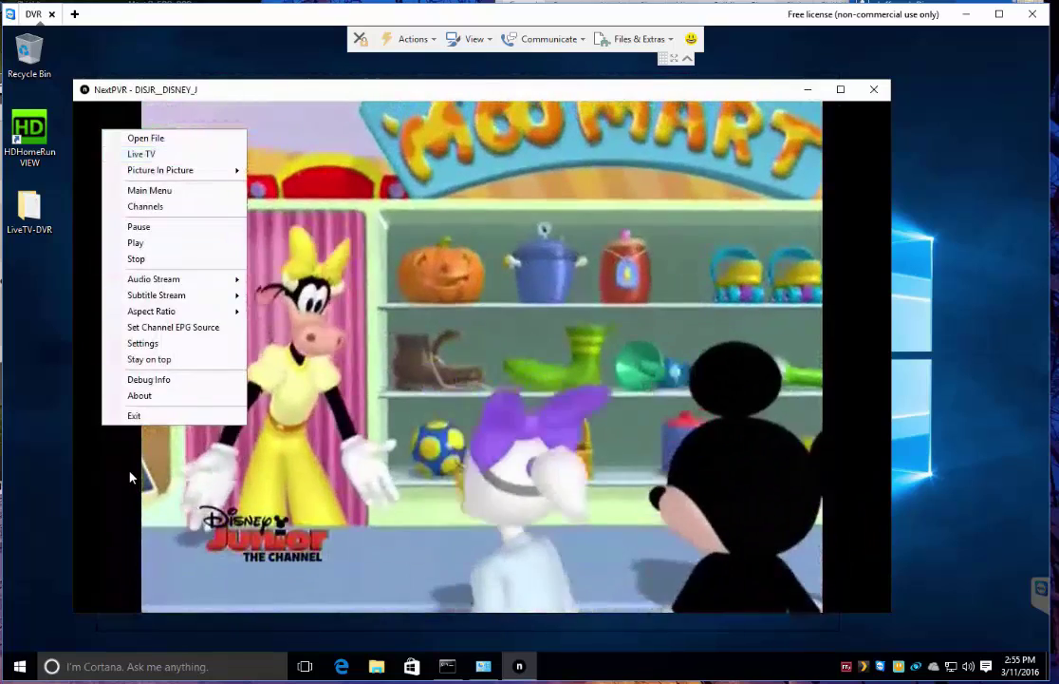
{"action": "left_click", "coordinate": [130, 480]}
{"action": "left_click", "coordinate": [130, 481]}
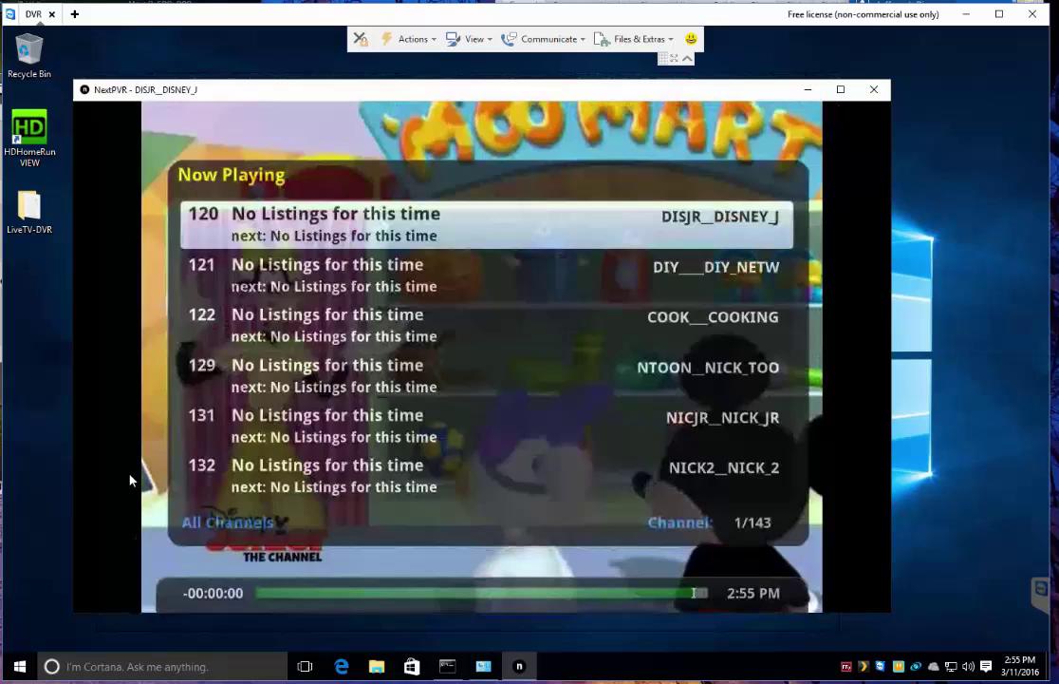
{"action": "key", "text": "Down"}
{"action": "key", "text": "Down"}
{"action": "key", "text": "Down"}
{"action": "key", "text": "Down"}
{"action": "key", "text": "Down"}
{"action": "key", "text": "Down"}
{"action": "key", "text": "Down"}
{"action": "key", "text": "Down"}
{"action": "key", "text": "Down"}
{"action": "key", "text": "Down"}
{"action": "key", "text": "Down"}
{"action": "key", "text": "Down"}
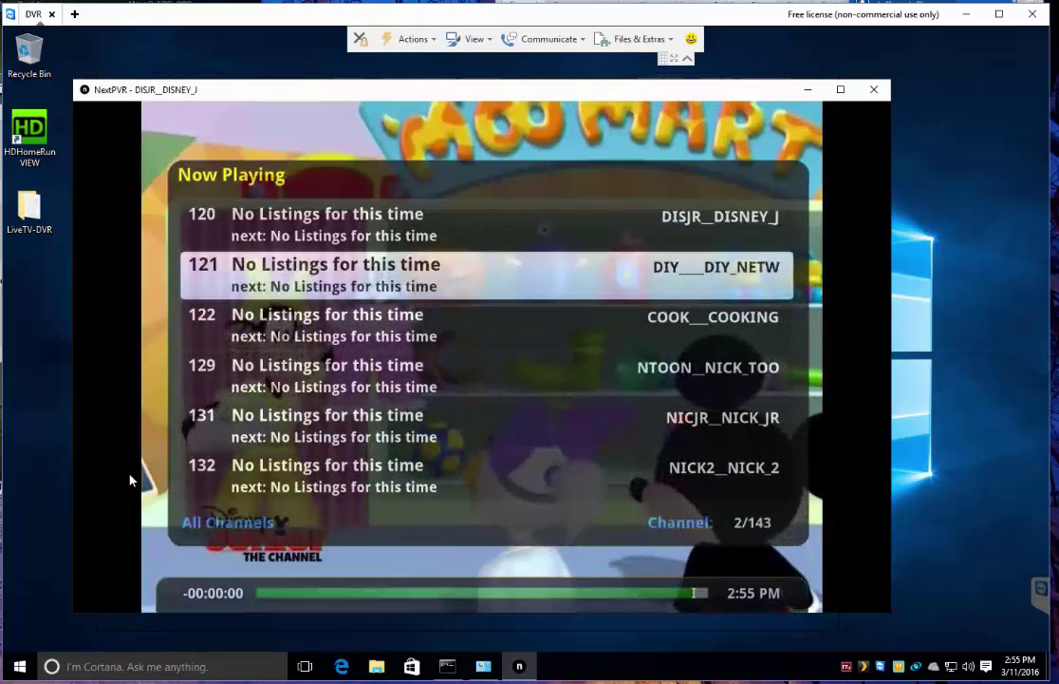
{"action": "key", "text": "Down"}
{"action": "key", "text": "Down"}
{"action": "key", "text": "Down"}
{"action": "key", "text": "Down"}
{"action": "key", "text": "Down"}
{"action": "key", "text": "Down"}
{"action": "key", "text": "Down"}
{"action": "key", "text": "Down"}
{"action": "key", "text": "Down"}
{"action": "key", "text": "Down"}
{"action": "key", "text": "Down"}
{"action": "key", "text": "Down"}
{"action": "key", "text": "Down"}
{"action": "key", "text": "Down"}
{"action": "key", "text": "Down"}
{"action": "key", "text": "Down"}
{"action": "key", "text": "Down"}
{"action": "key", "text": "Down"}
{"action": "key", "text": "Down"}
{"action": "key", "text": "Down"}
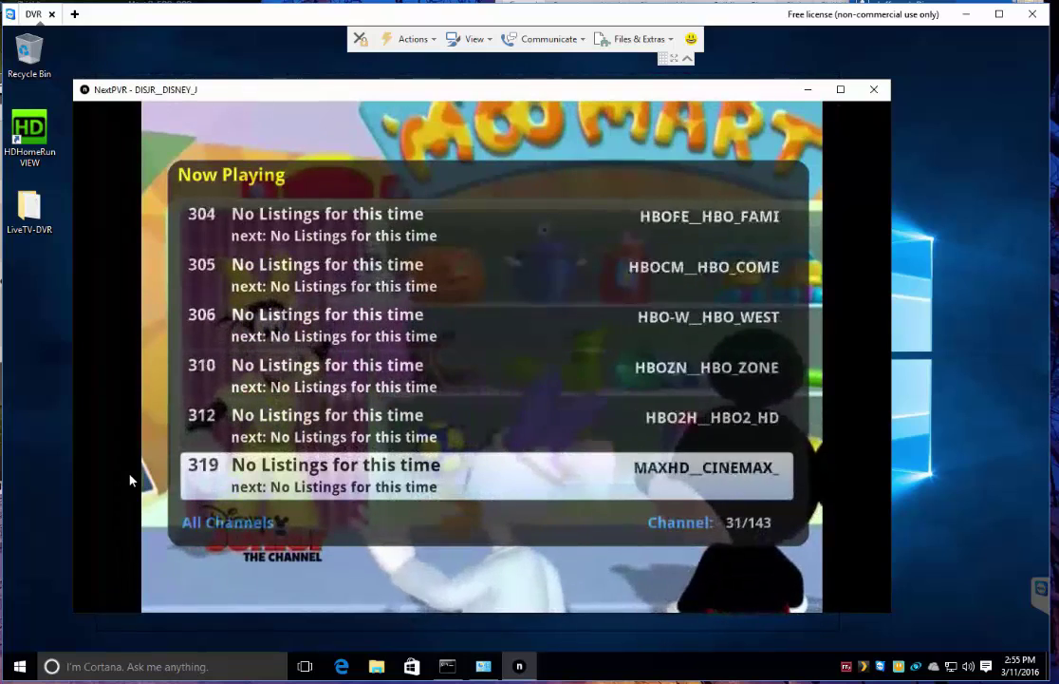
{"action": "key", "text": "Down"}
{"action": "key", "text": "Down"}
{"action": "key", "text": "Down"}
{"action": "key", "text": "Down"}
{"action": "key", "text": "Down"}
{"action": "key", "text": "Down"}
{"action": "key", "text": "Down"}
{"action": "key", "text": "Down"}
{"action": "key", "text": "Down"}
{"action": "key", "text": "Down"}
{"action": "key", "text": "Down"}
{"action": "key", "text": "Down"}
{"action": "key", "text": "Down"}
{"action": "key", "text": "Down"}
{"action": "key", "text": "Down"}
{"action": "key", "text": "Down"}
{"action": "key", "text": "Down"}
{"action": "key", "text": "Down"}
{"action": "key", "text": "Down"}
{"action": "key", "text": "Down"}
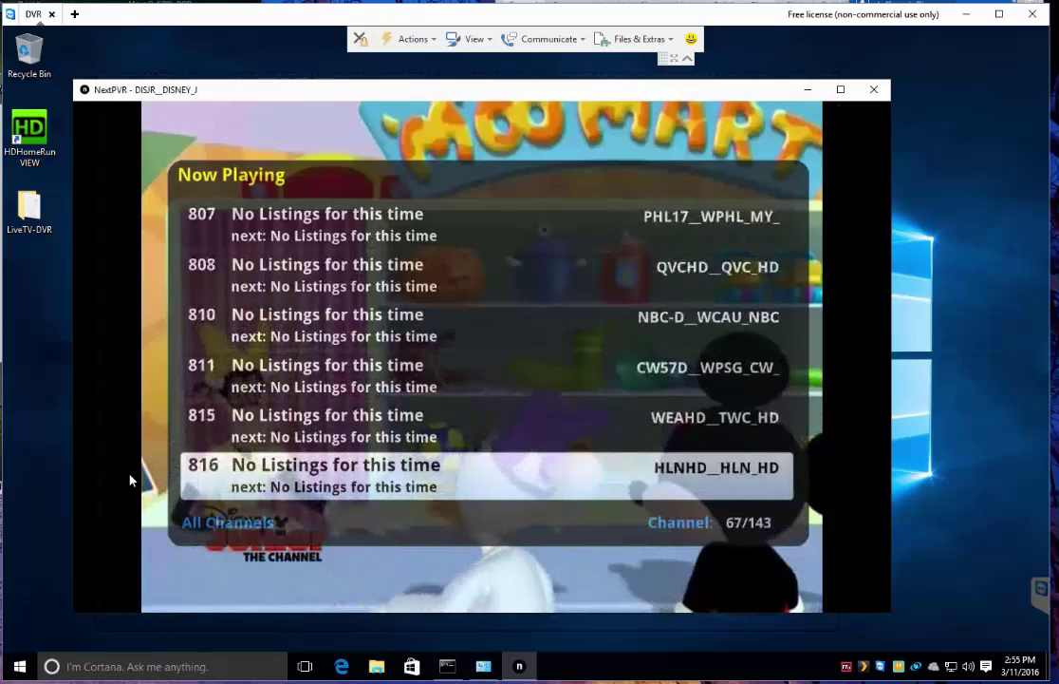
{"action": "key", "text": "Up"}
{"action": "key", "text": "Up"}
{"action": "key", "text": "Up"}
{"action": "key", "text": "Up"}
{"action": "key", "text": "Up"}
{"action": "key", "text": "Up"}
{"action": "key", "text": "Up"}
{"action": "key", "text": "Up"}
{"action": "key", "text": "Up"}
{"action": "key", "text": "Up"}
{"action": "key", "text": "Up"}
{"action": "key", "text": "Up"}
{"action": "key", "text": "Up"}
{"action": "key", "text": "Up"}
{"action": "key", "text": "Up"}
{"action": "key", "text": "Up"}
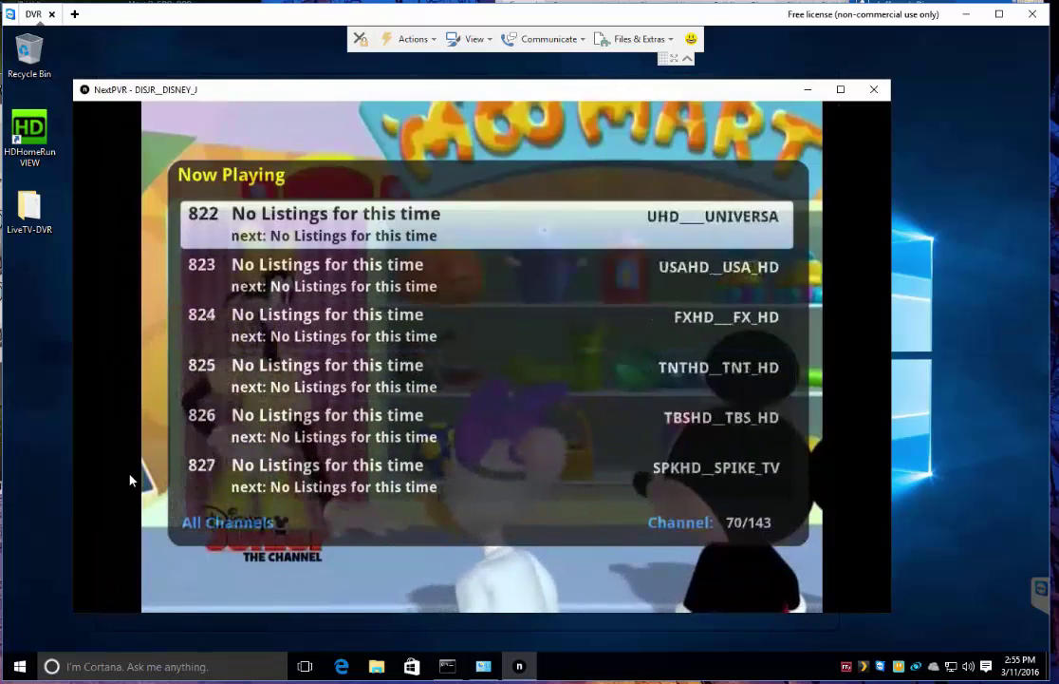
{"action": "key", "text": "Up"}
{"action": "key", "text": "Up"}
{"action": "key", "text": "Up"}
{"action": "key", "text": "Up"}
{"action": "key", "text": "Up"}
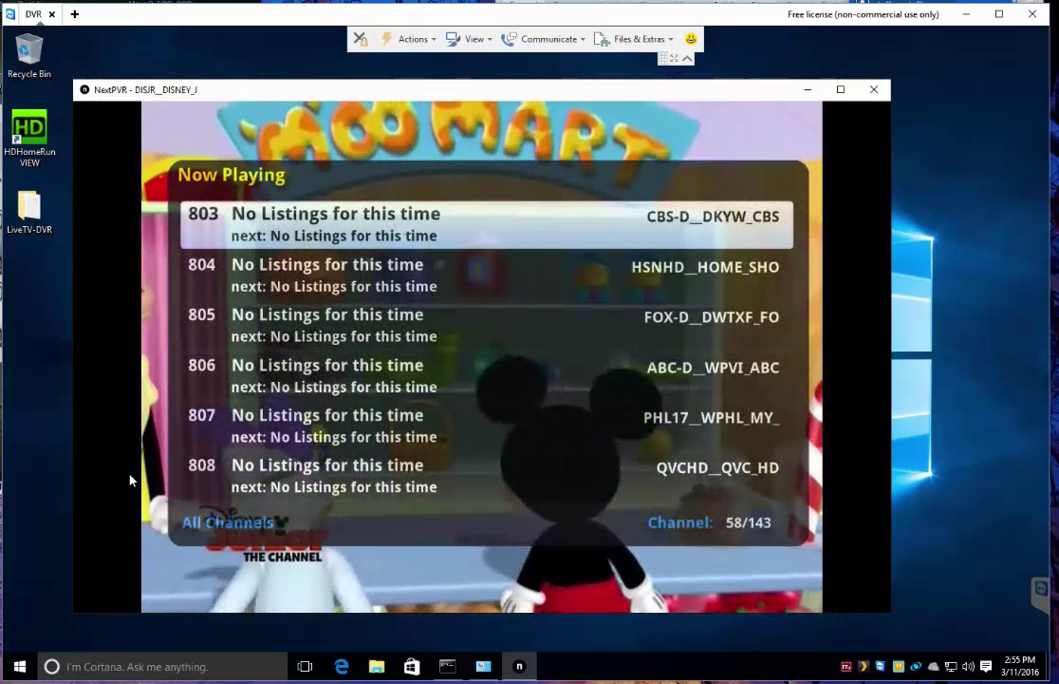
{"action": "key", "text": "Return"}
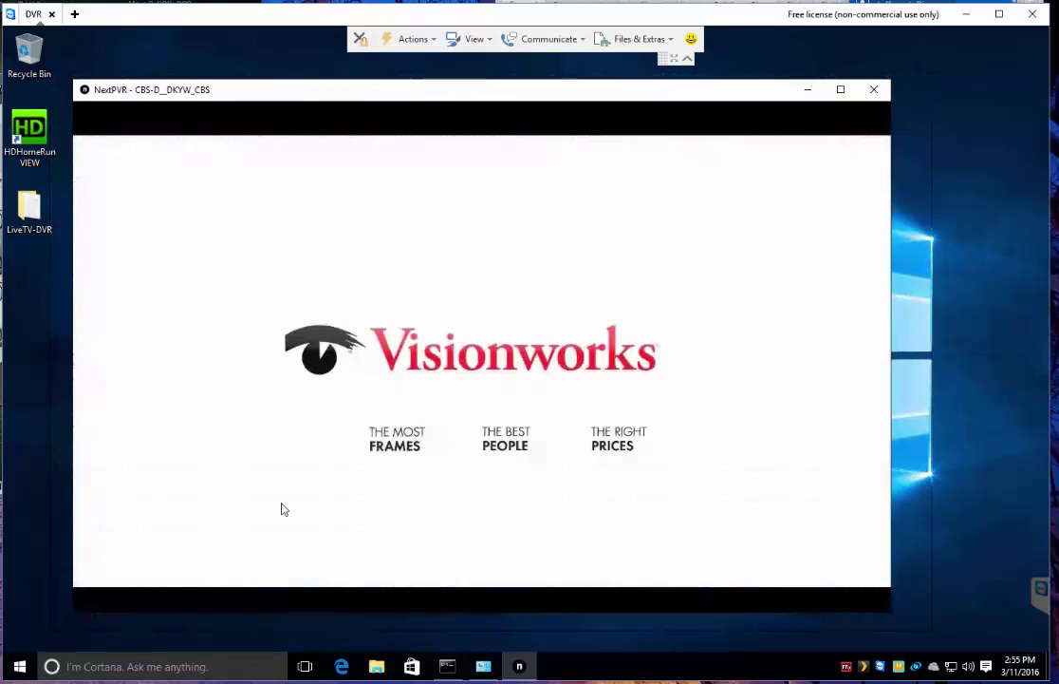
{"action": "mouse_move", "coordinate": [398, 379]}
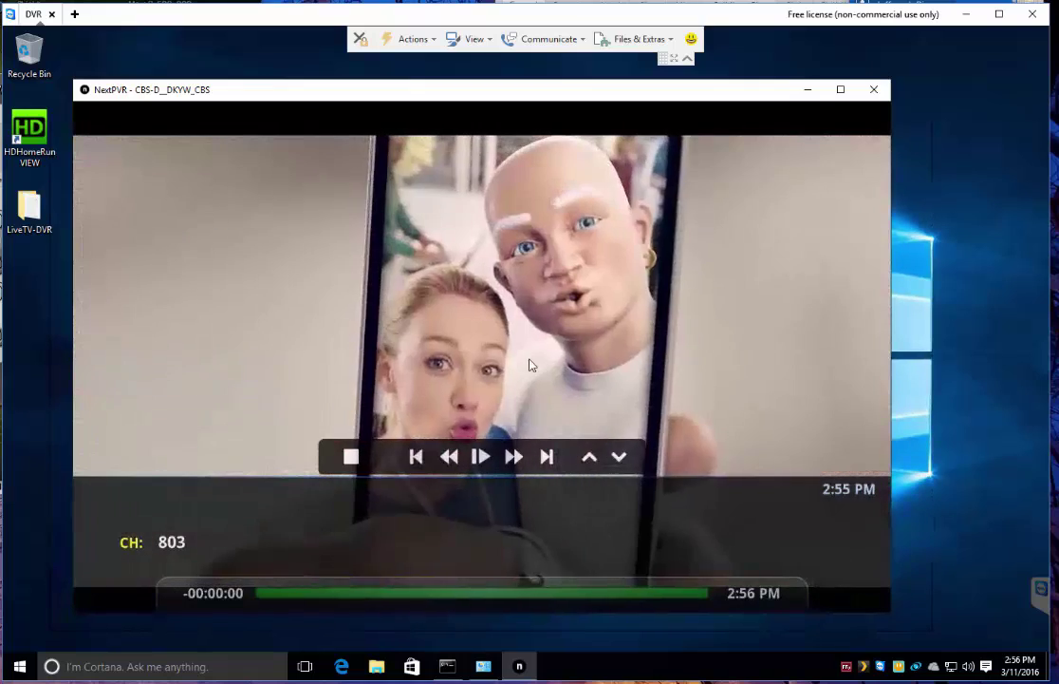
{"action": "mouse_move", "coordinate": [515, 355]}
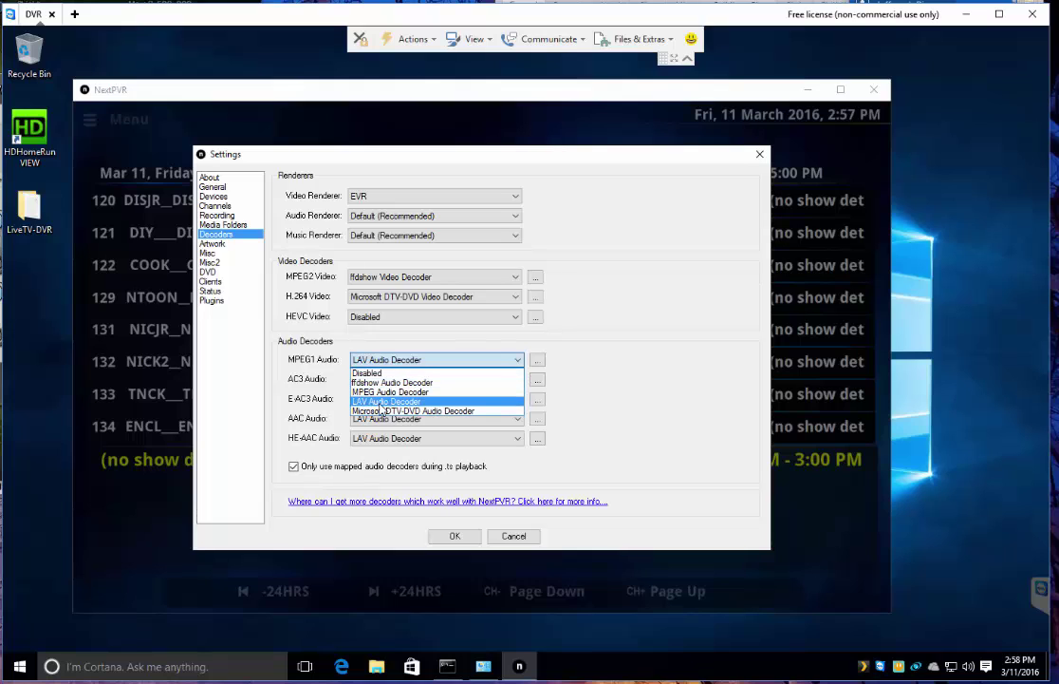
- Set the MPEG1 audio decoder to LAV Audio Decoder and save the settings
{"action": "left_click", "coordinate": [465, 399]}
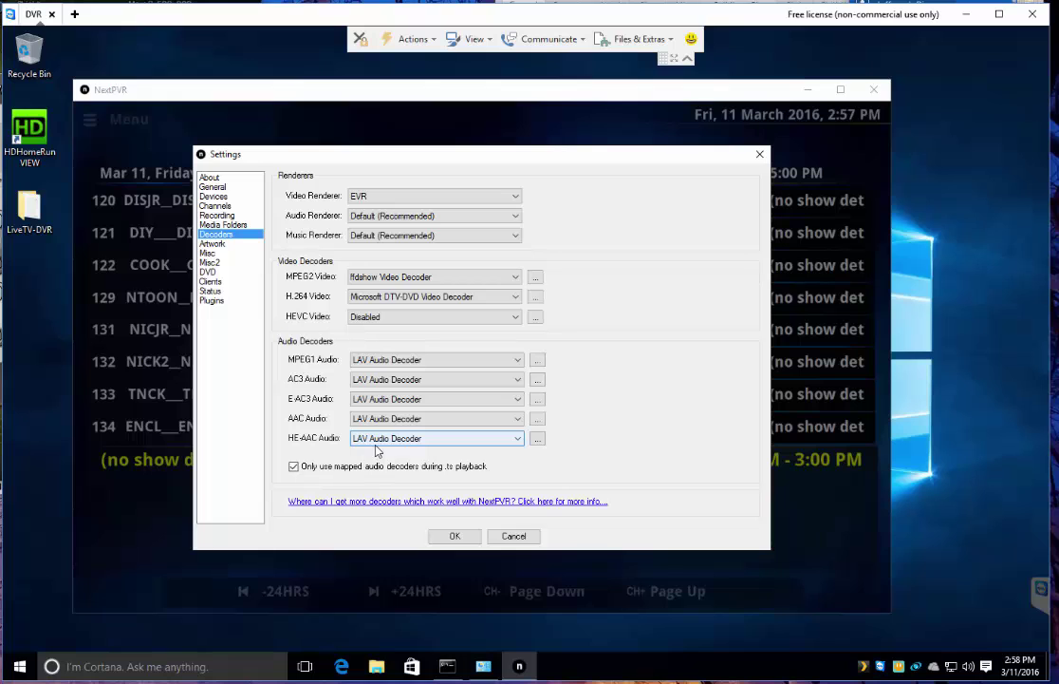
{"action": "left_click", "coordinate": [446, 535]}
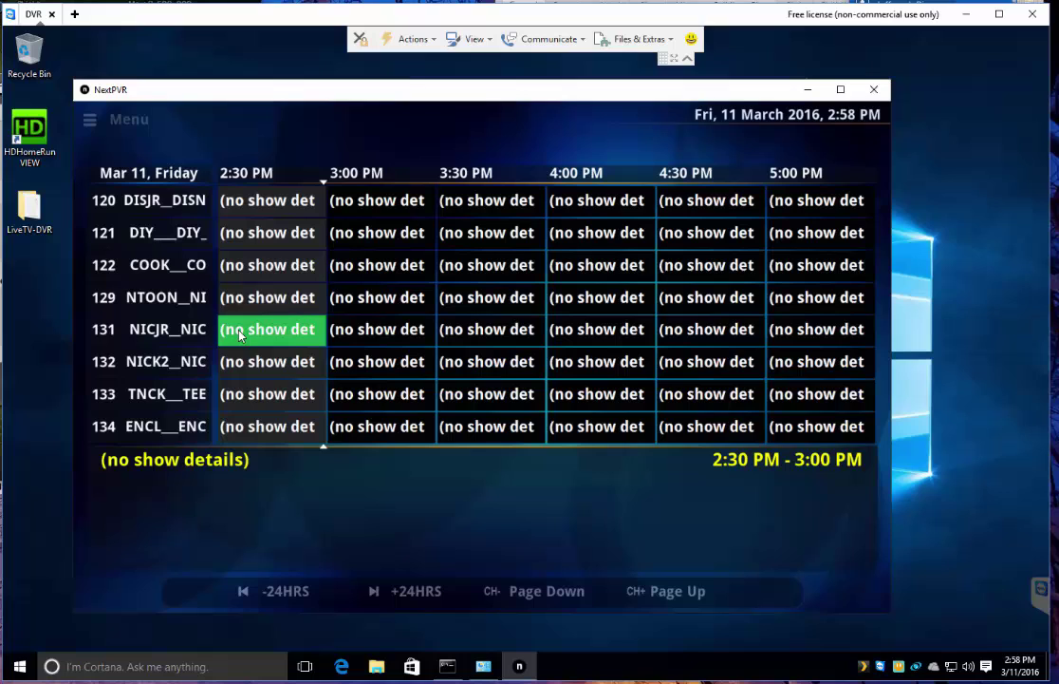
- Watch channel 806, ABC-D__WPVI_ABC, from the TV guide, and stop playback
{"action": "scroll", "coordinate": [254, 369], "scroll_direction": "down", "scroll_amount": 12}
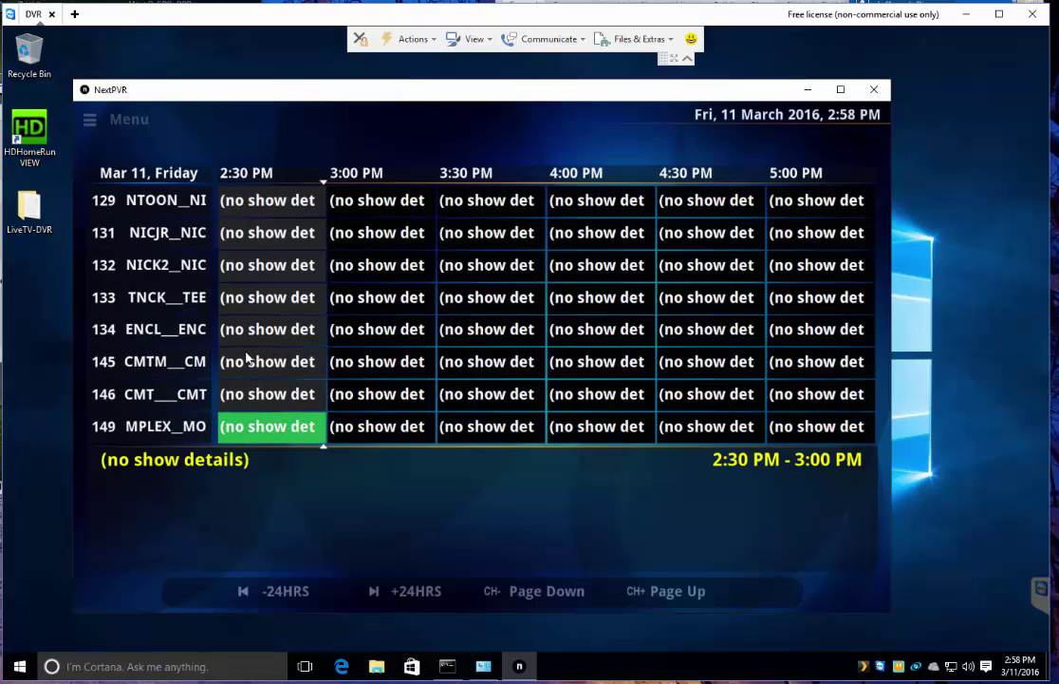
{"action": "scroll", "coordinate": [234, 299], "scroll_direction": "down", "scroll_amount": 14}
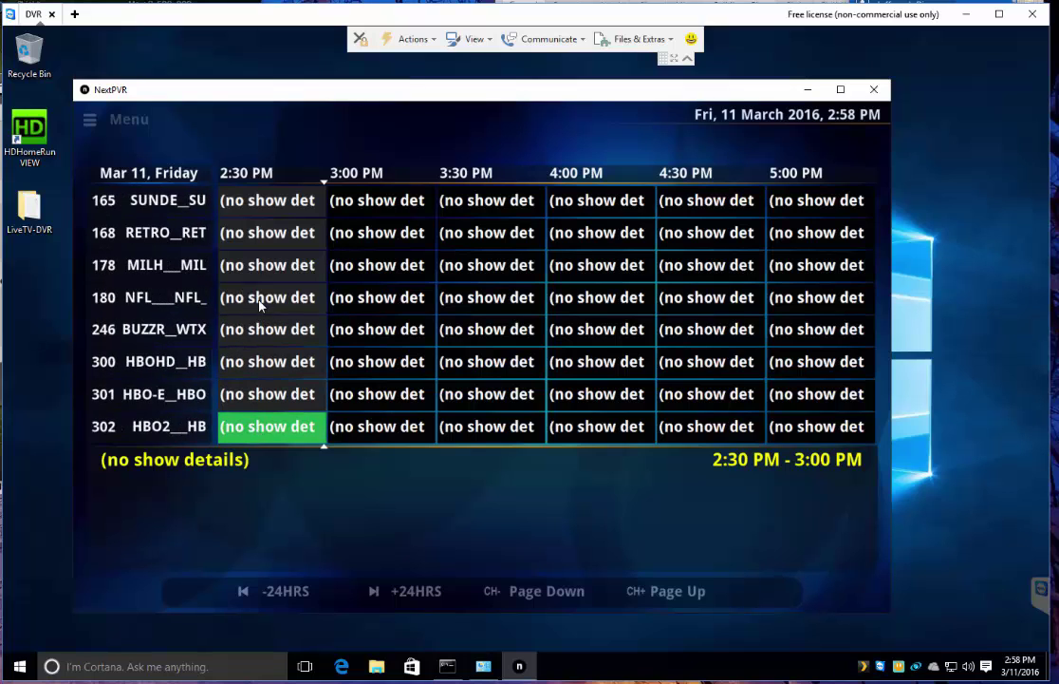
{"action": "scroll", "coordinate": [264, 308], "scroll_direction": "down", "scroll_amount": 12}
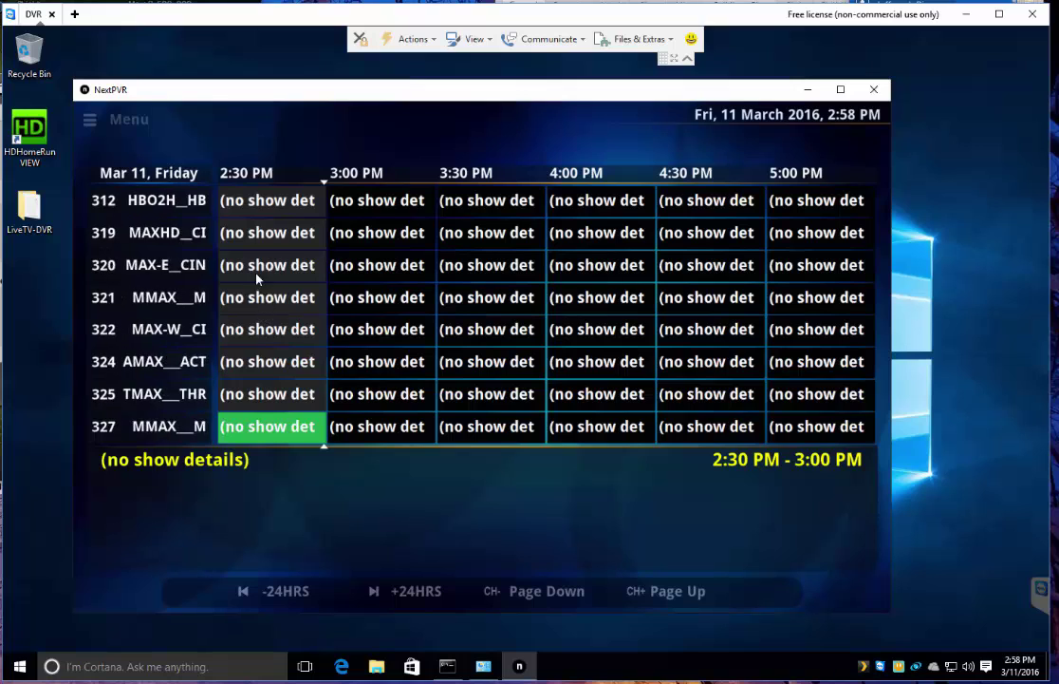
{"action": "scroll", "coordinate": [280, 300], "scroll_direction": "down", "scroll_amount": 11}
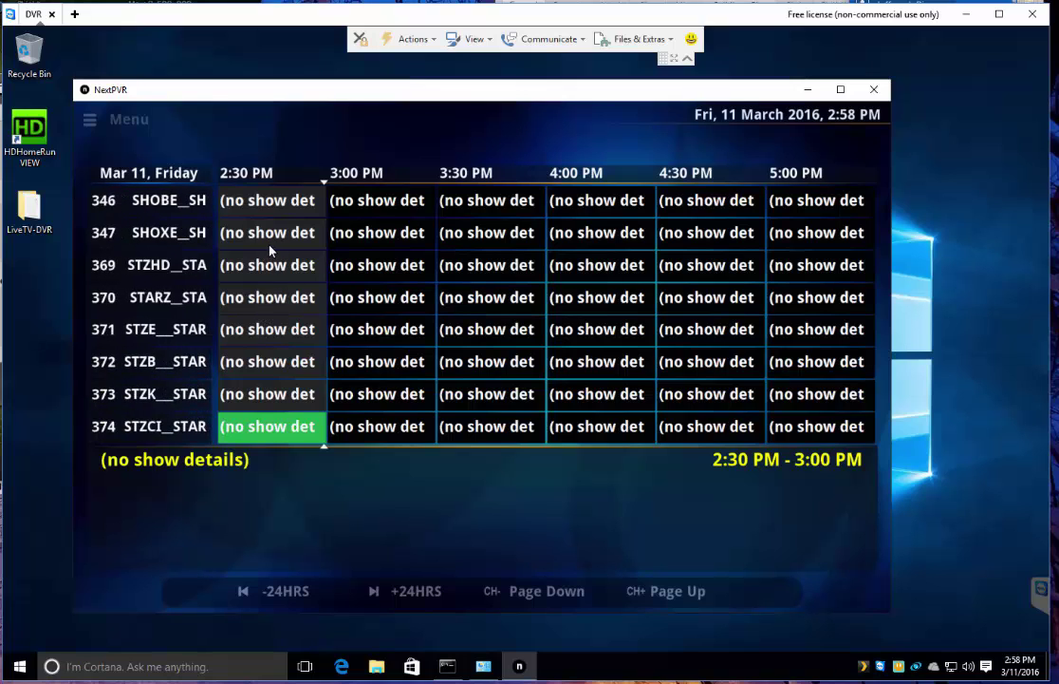
{"action": "scroll", "coordinate": [288, 300], "scroll_direction": "down", "scroll_amount": 8}
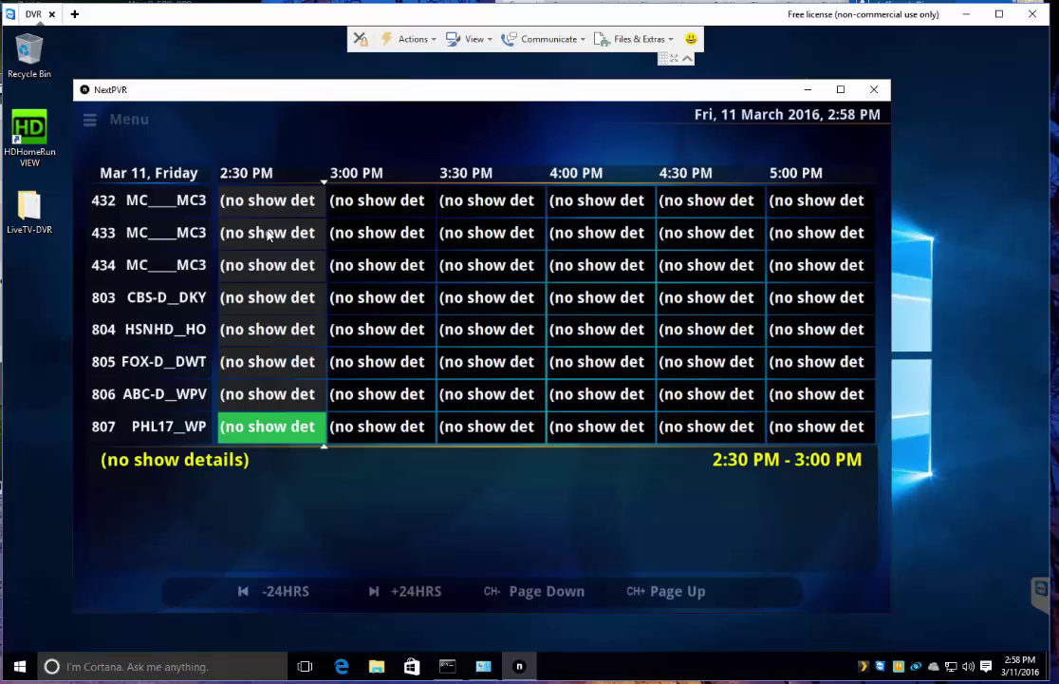
{"action": "left_click", "coordinate": [257, 362]}
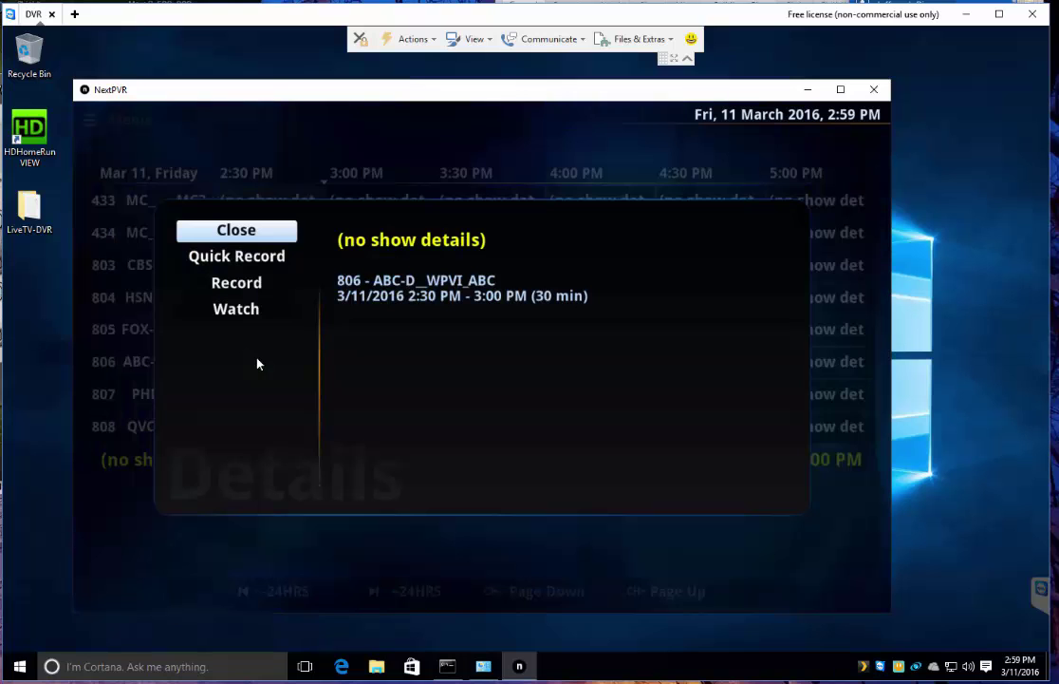
{"action": "left_click", "coordinate": [237, 311]}
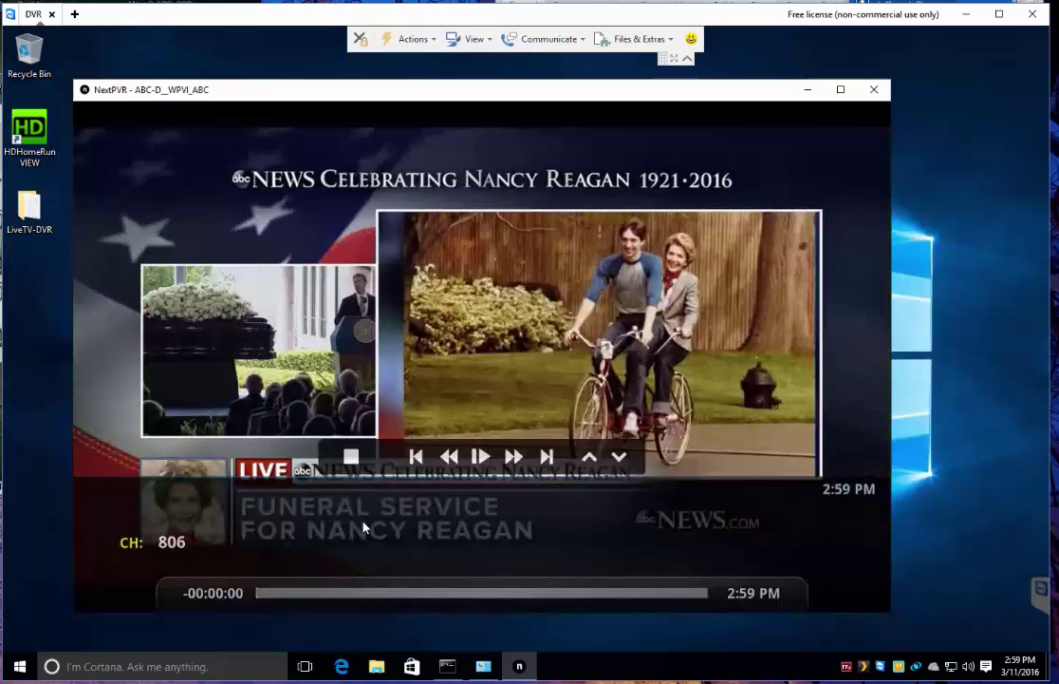
{"action": "left_click", "coordinate": [350, 459]}
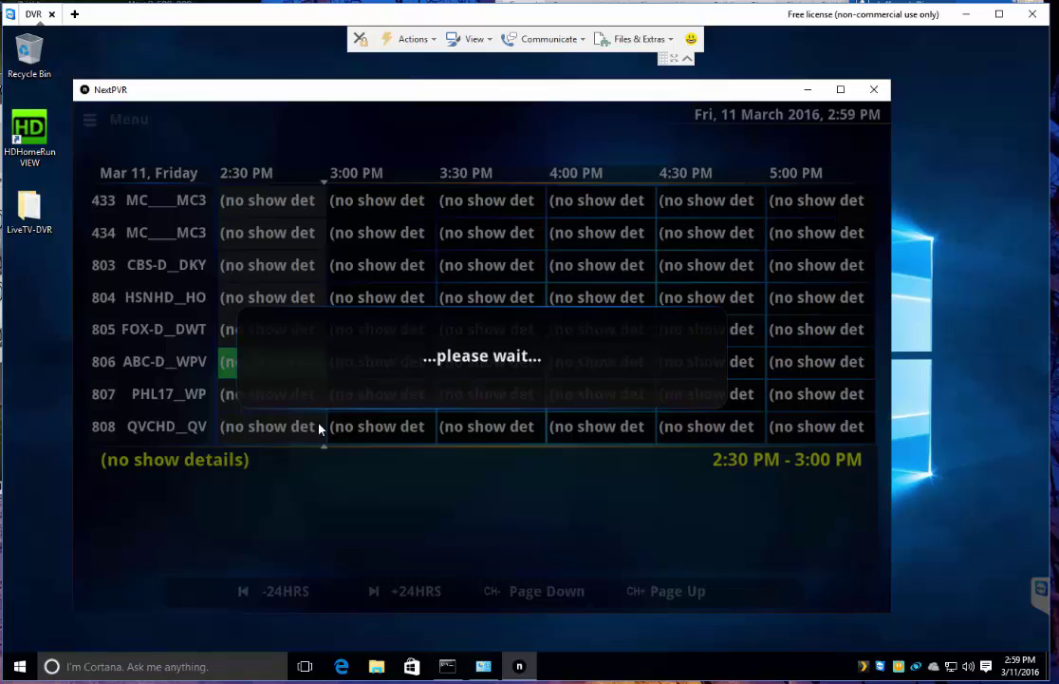
- Open NextPVR's channel settings and choose XMLTV as the EPG source for channel 120, DISJR__DISNEY_J
{"action": "right_click", "coordinate": [387, 492]}
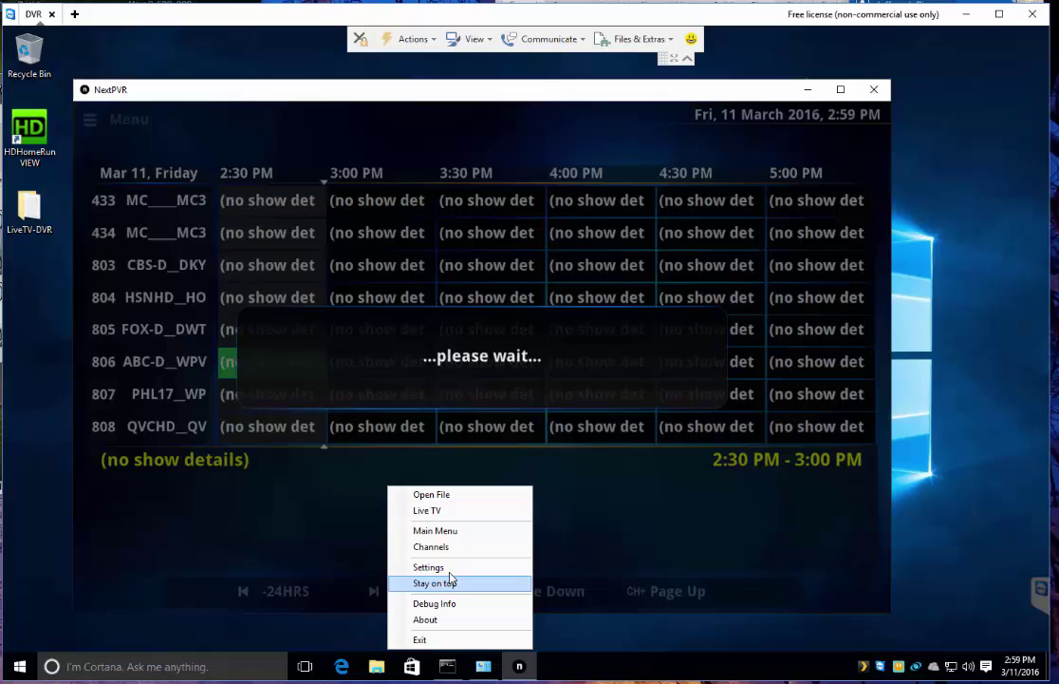
{"action": "left_click", "coordinate": [439, 567]}
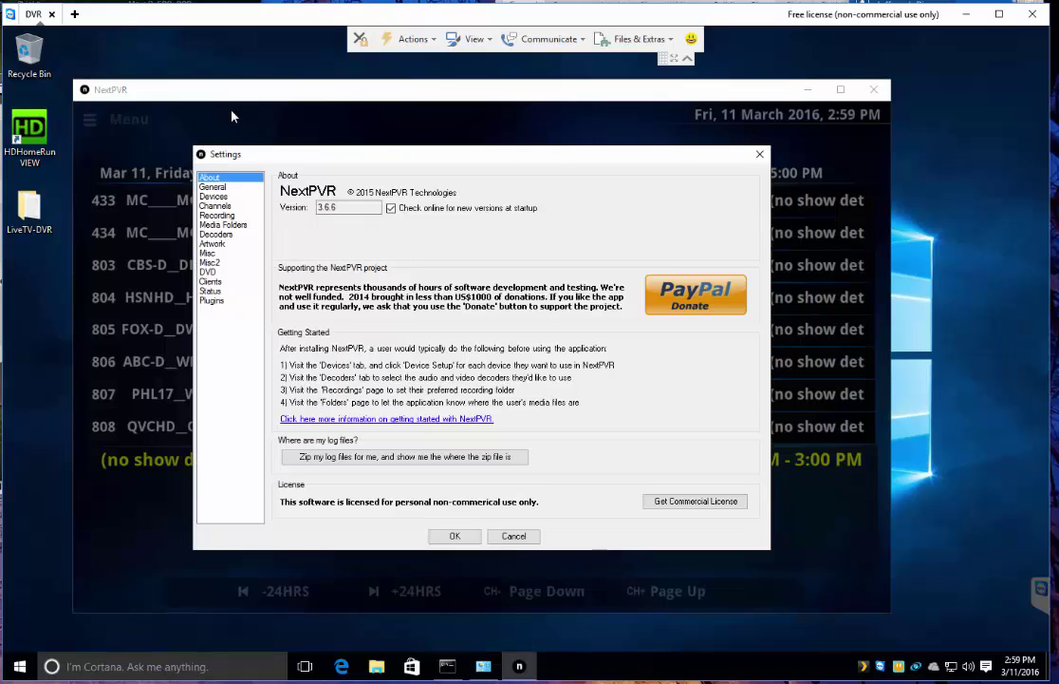
{"action": "left_click", "coordinate": [218, 205]}
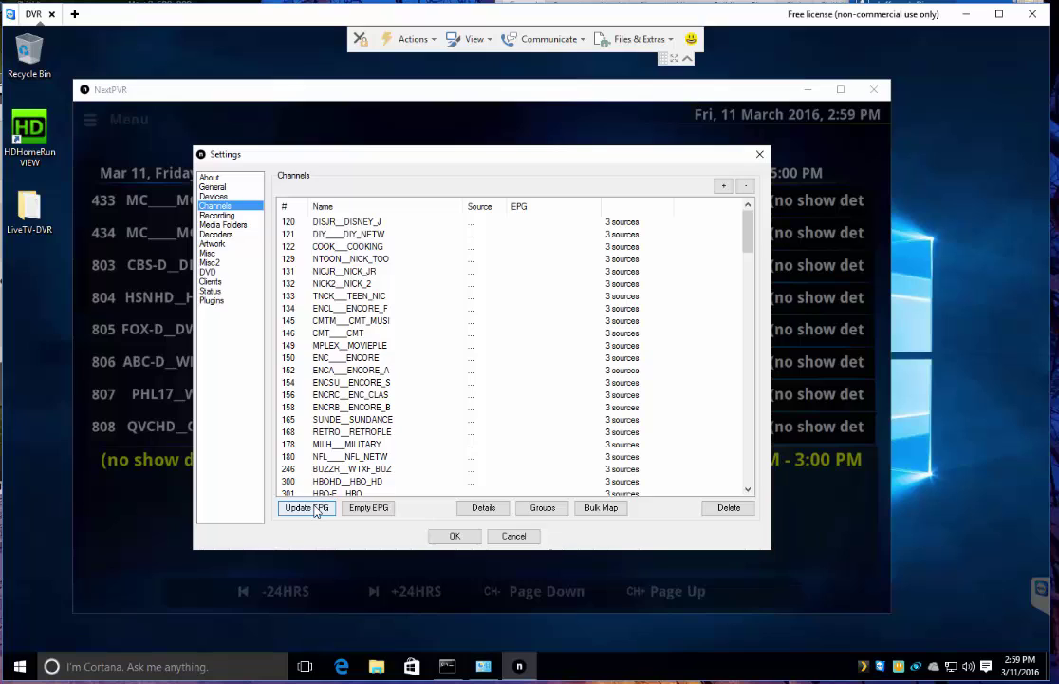
{"action": "double_click", "coordinate": [524, 221]}
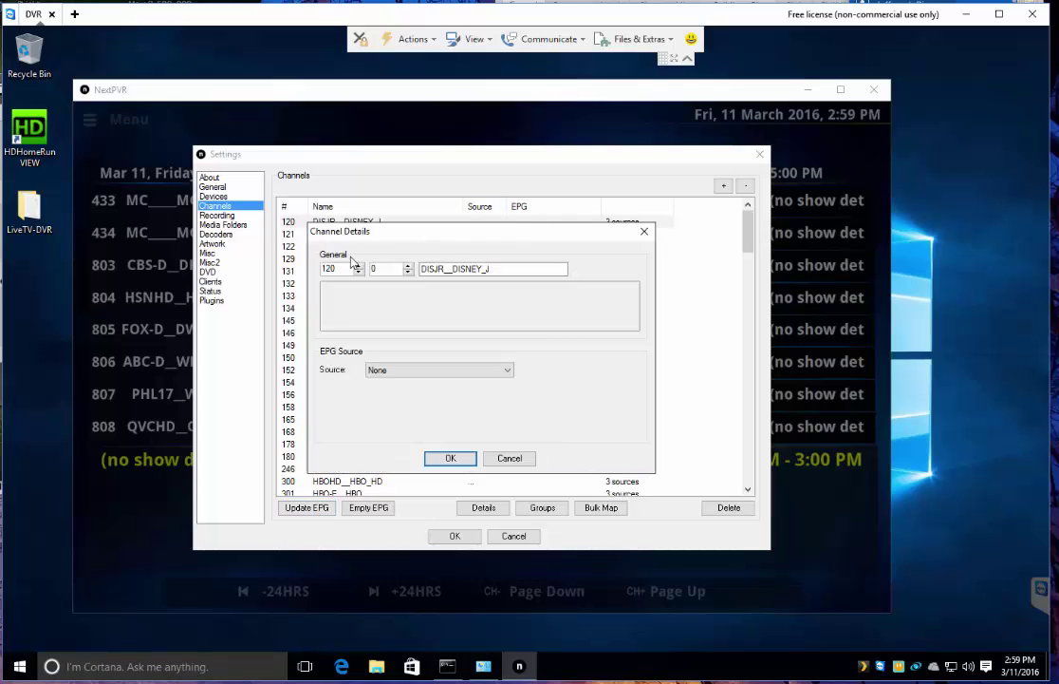
{"action": "left_click", "coordinate": [395, 371]}
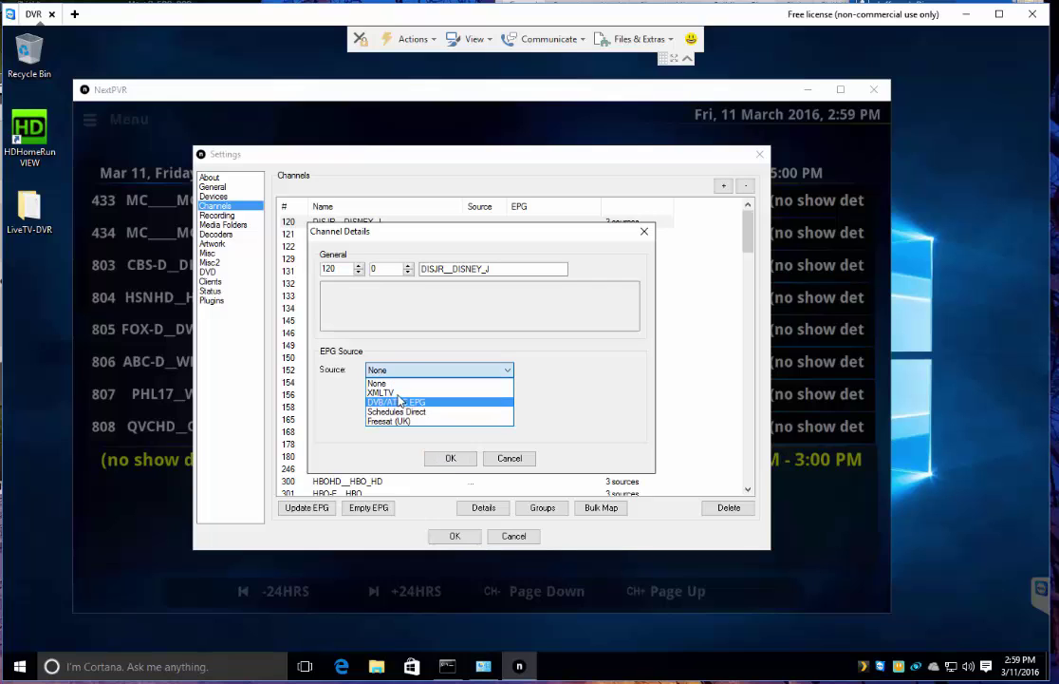
{"action": "left_click", "coordinate": [398, 393]}
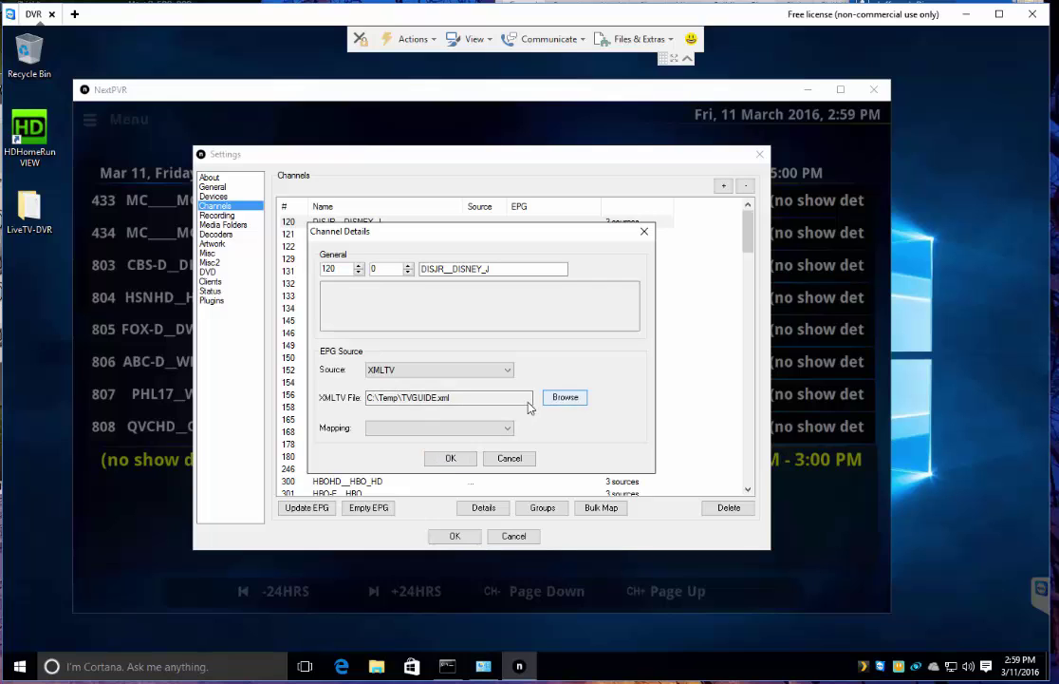
- Load C:\HDHRViewer\xmltv.xml as channel 120's XMLTV file and accept the Disney Jr mapping
{"action": "left_click", "coordinate": [557, 402]}
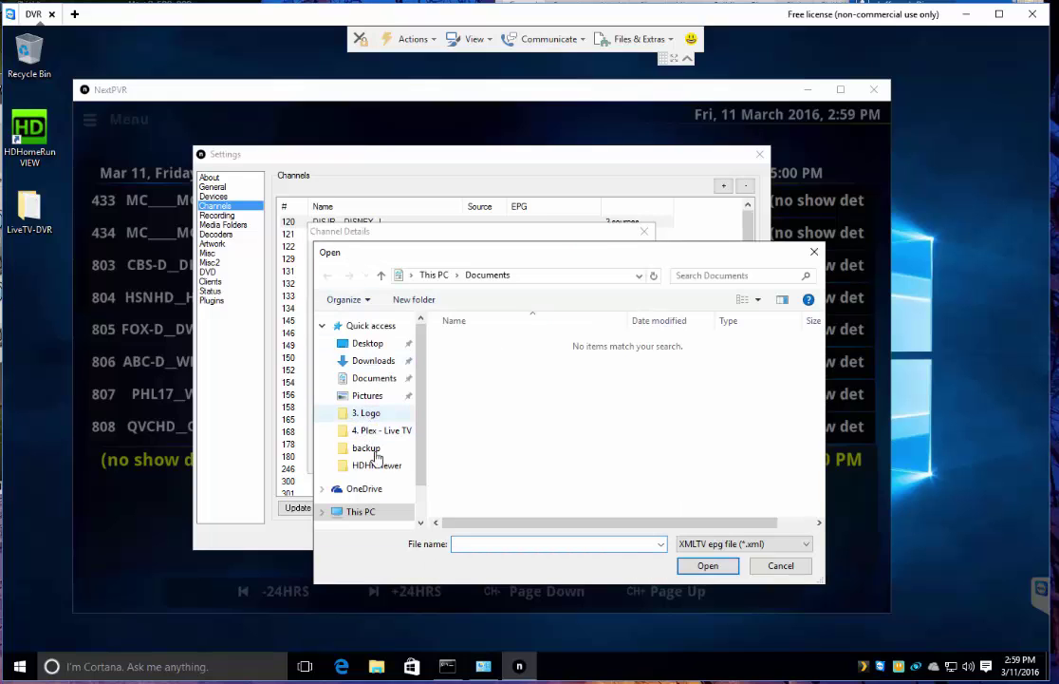
{"action": "left_click", "coordinate": [371, 514]}
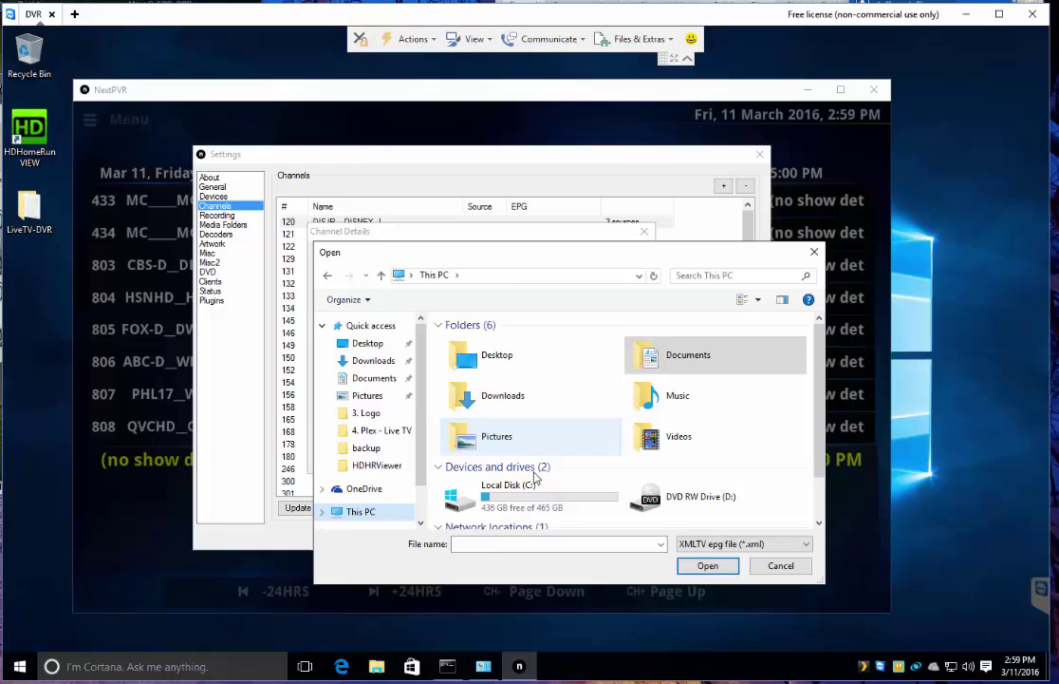
{"action": "double_click", "coordinate": [533, 424]}
{"action": "double_click", "coordinate": [478, 372]}
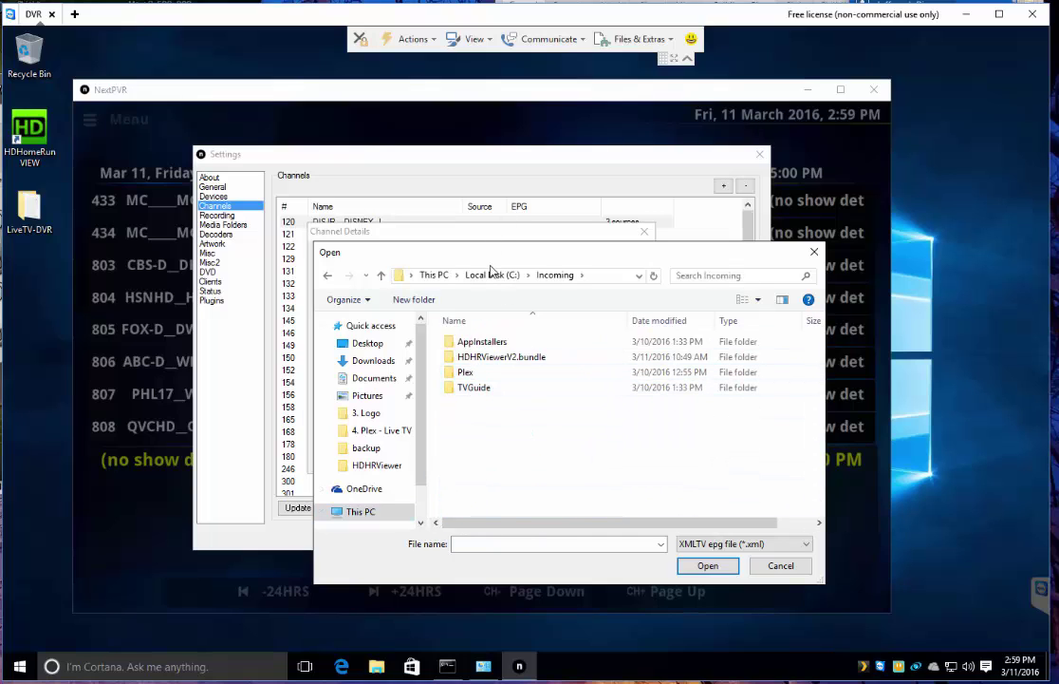
{"action": "left_click", "coordinate": [491, 274]}
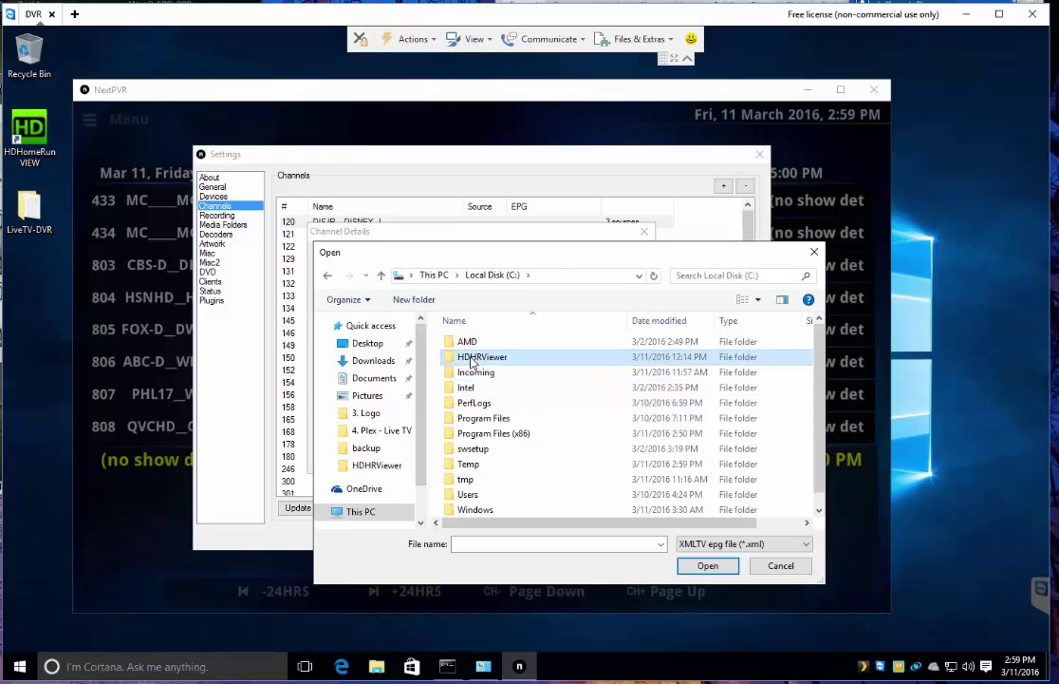
{"action": "double_click", "coordinate": [474, 357]}
{"action": "double_click", "coordinate": [472, 358]}
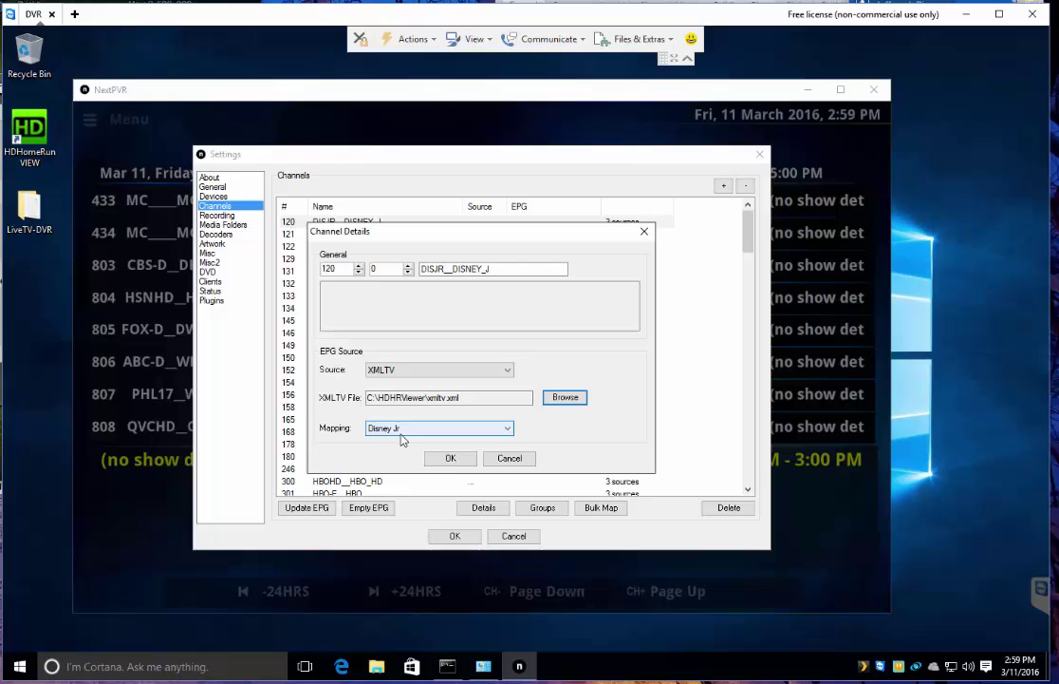
{"action": "left_click", "coordinate": [450, 459]}
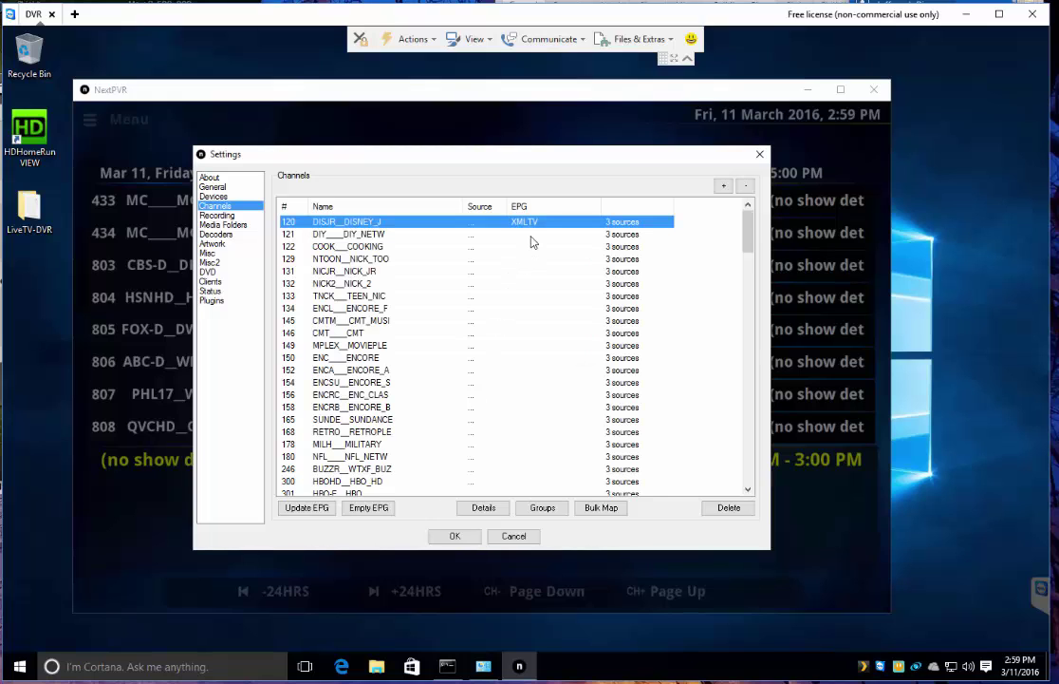
- Set the EPG source of channel 121, DIY____DIY_NETW, to XMLTV and accept its details
{"action": "double_click", "coordinate": [530, 234]}
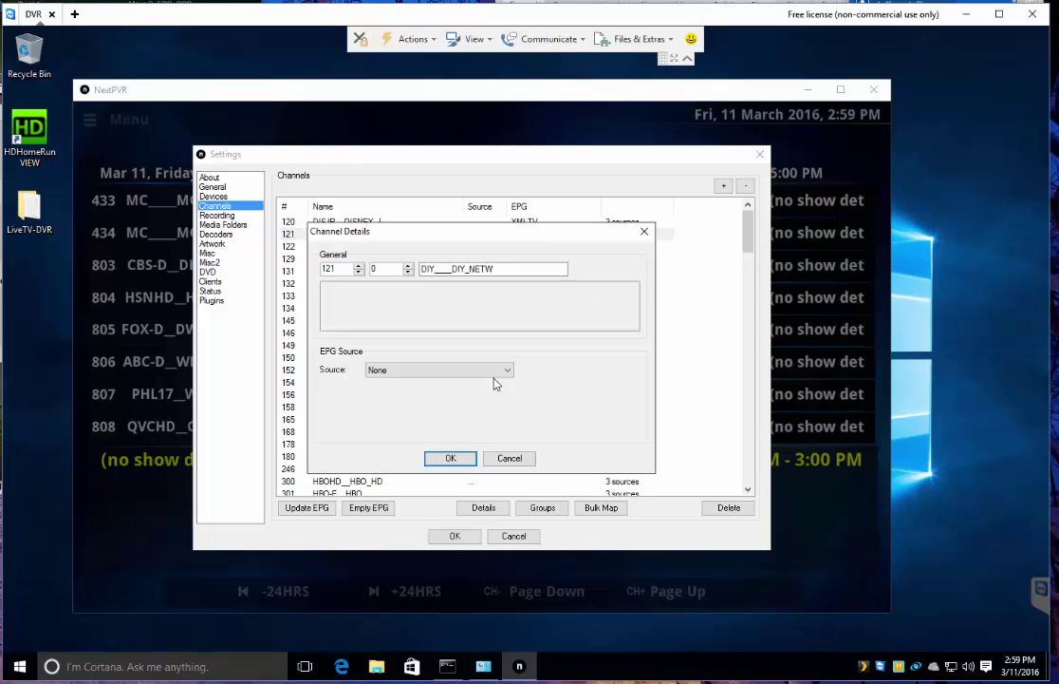
{"action": "left_click", "coordinate": [493, 370]}
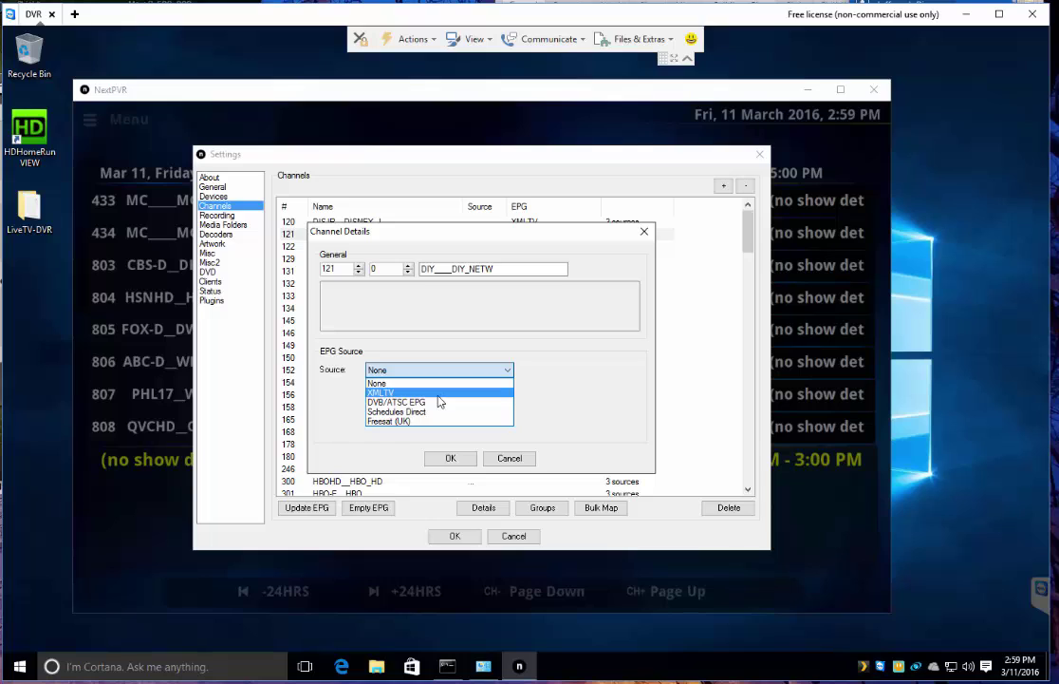
{"action": "left_click", "coordinate": [438, 396]}
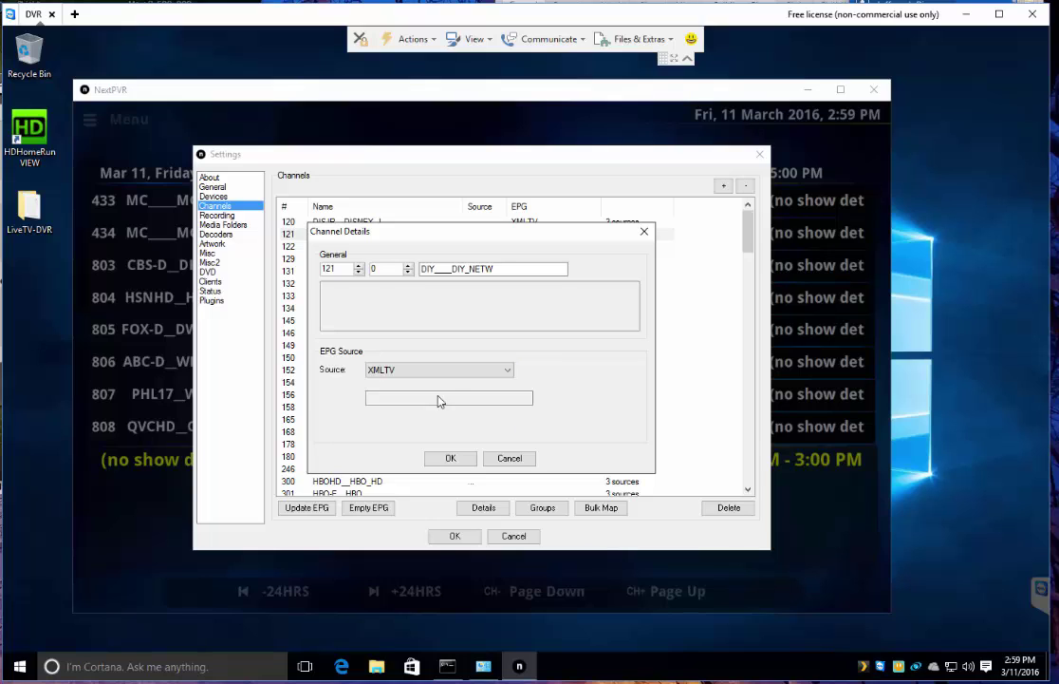
{"action": "left_click", "coordinate": [452, 459]}
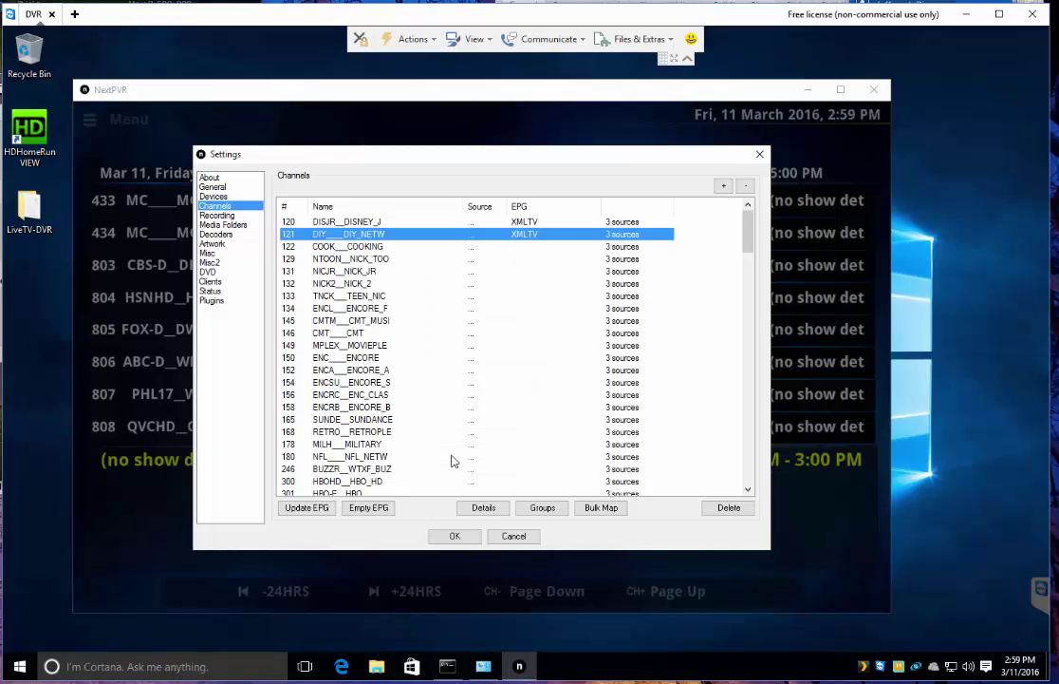
- Inspect the channel groups window and close it without making changes
{"action": "left_click", "coordinate": [541, 309]}
{"action": "left_click", "coordinate": [520, 248]}
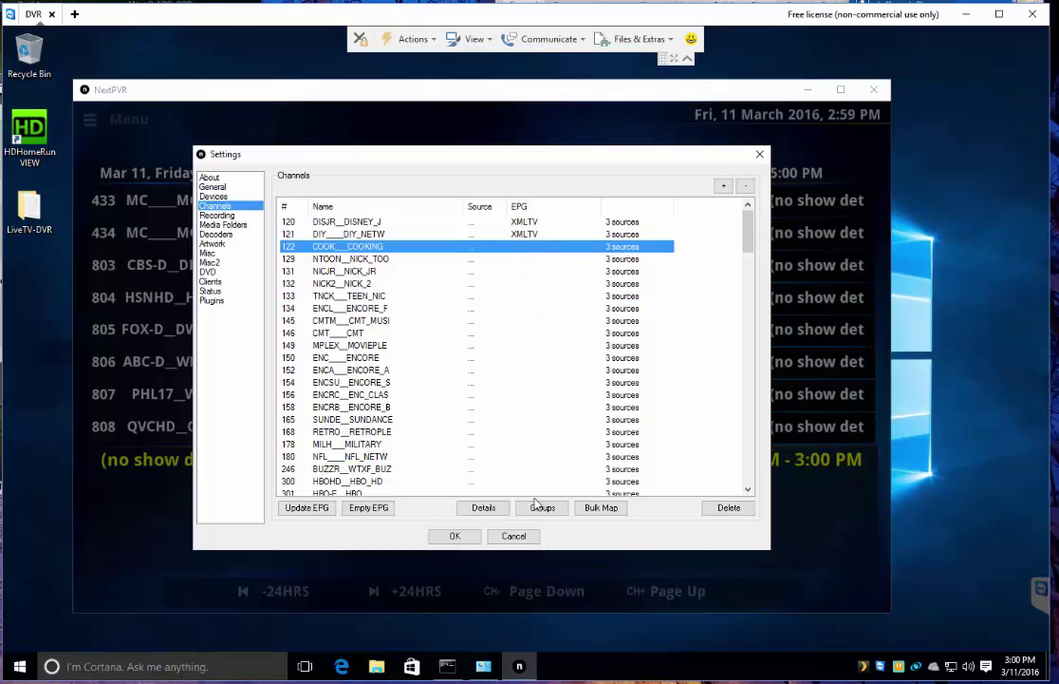
{"action": "left_click", "coordinate": [542, 507]}
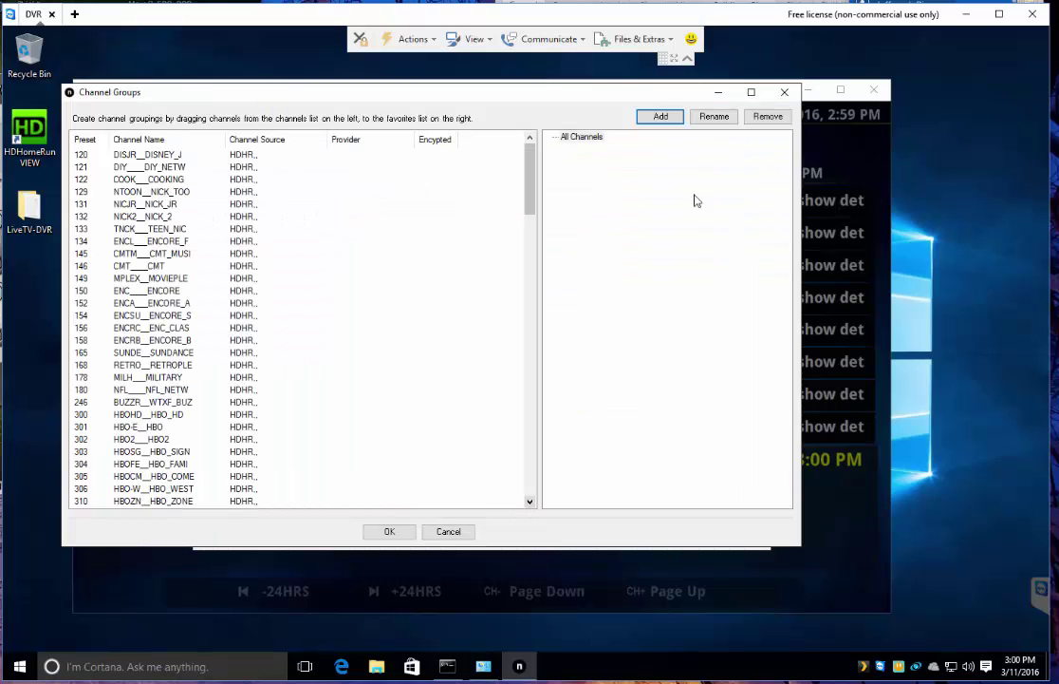
{"action": "key", "text": "Escape"}
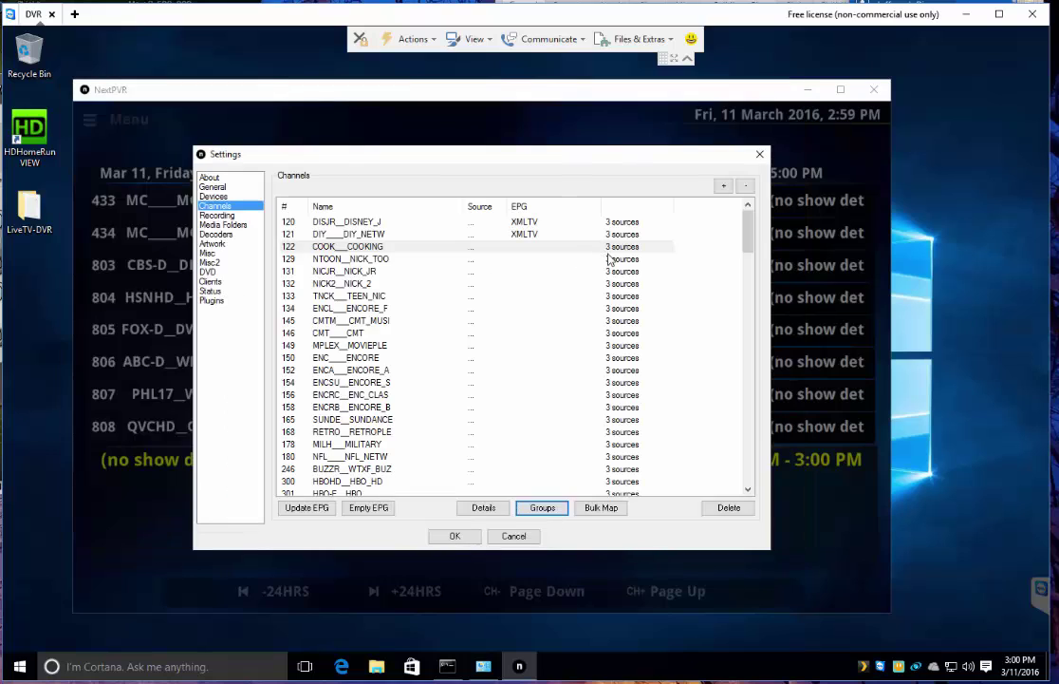
- Set the EPG source to XMLTV for channels 122, COOK___COOKING, and 129, NTOON__NICK_TOO, accepting the Nicktoons mapping for 129
{"action": "double_click", "coordinate": [473, 252]}
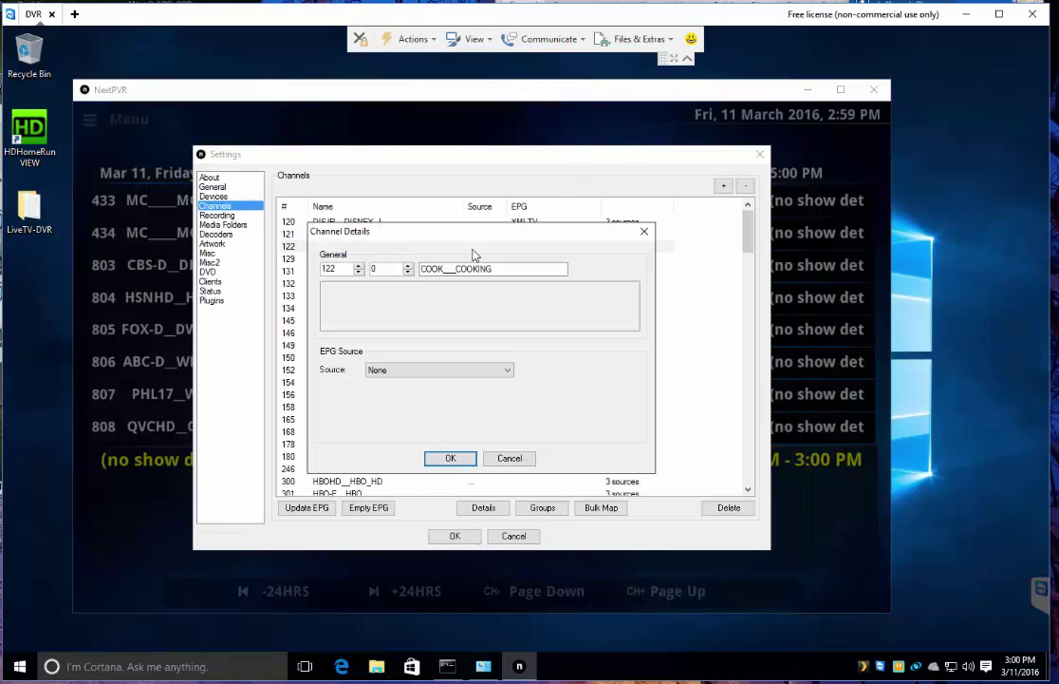
{"action": "left_click", "coordinate": [418, 370]}
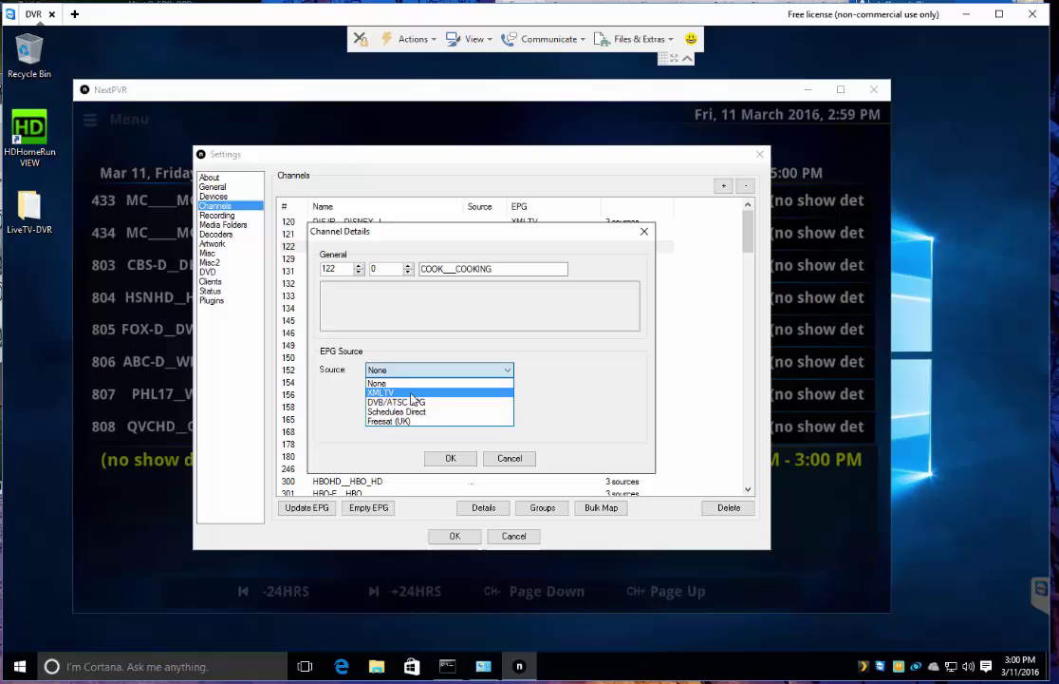
{"action": "left_click", "coordinate": [417, 395]}
{"action": "left_click", "coordinate": [450, 458]}
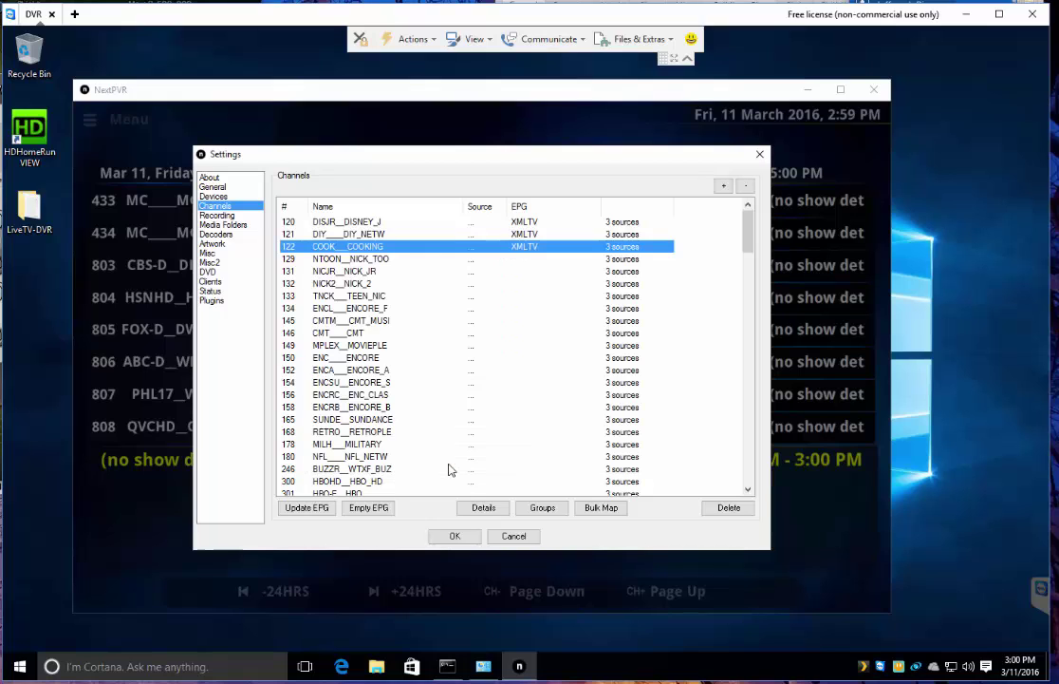
{"action": "double_click", "coordinate": [533, 260]}
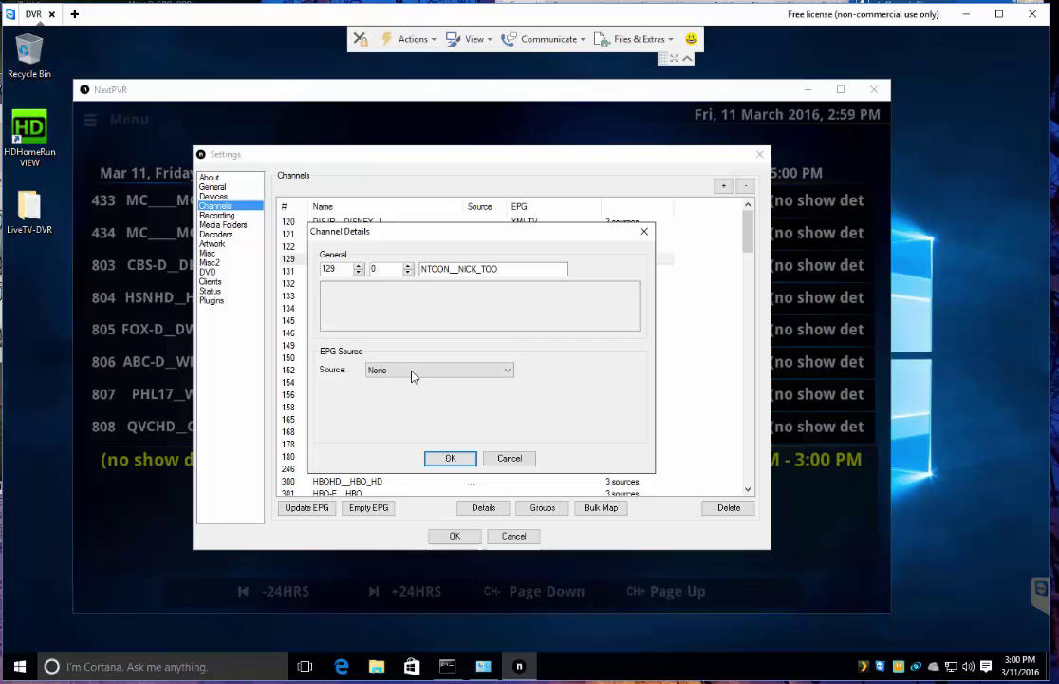
{"action": "left_click", "coordinate": [409, 371]}
{"action": "left_click", "coordinate": [412, 392]}
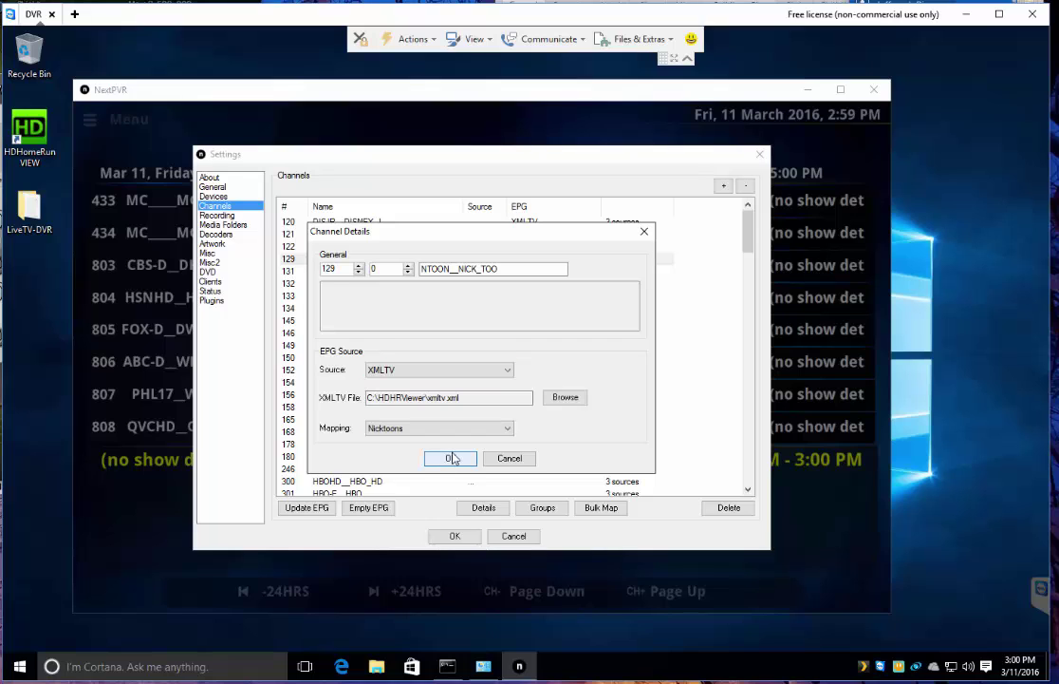
{"action": "left_click", "coordinate": [450, 458]}
- Try to set the EPG source to XMLTV for all channels from 131, NICJR__NICK_JR, through 1512, FXXHD__FXX_HD, at once
{"action": "left_click", "coordinate": [525, 272]}
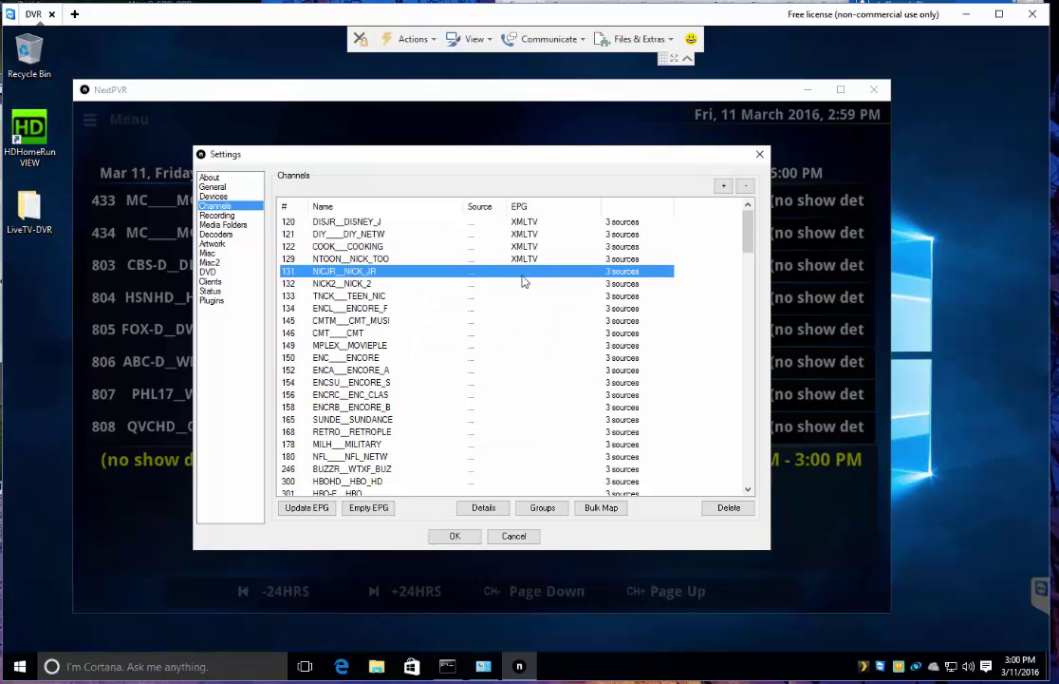
{"action": "left_click", "coordinate": [518, 419], "text": "shift"}
{"action": "scroll", "coordinate": [503, 417], "scroll_direction": "down", "scroll_amount": 15}
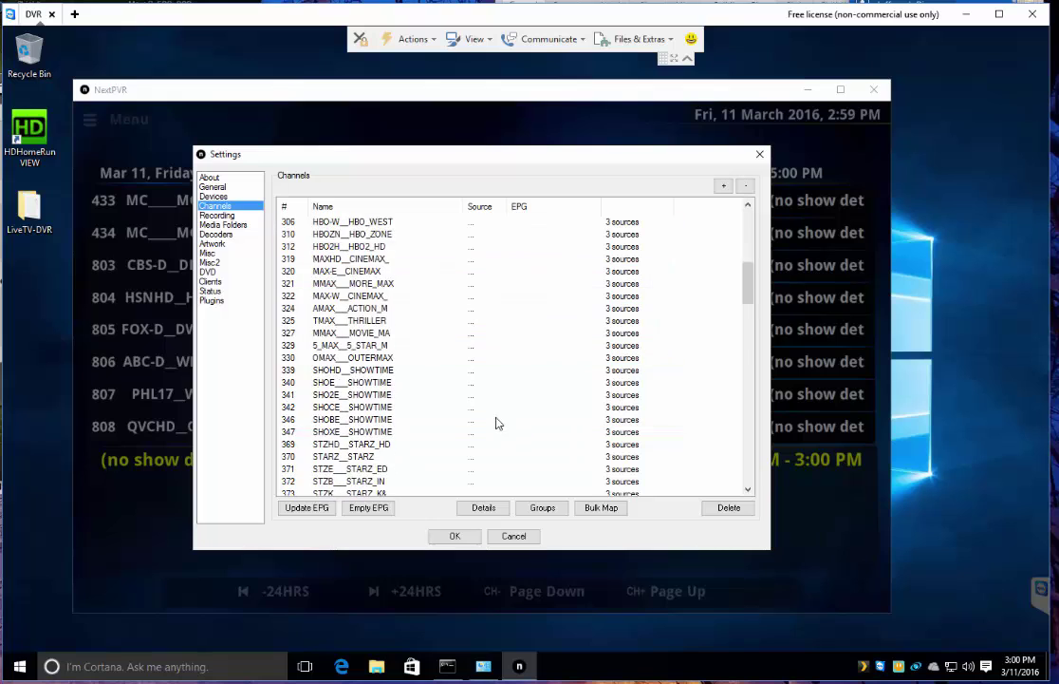
{"action": "scroll", "coordinate": [493, 394], "scroll_direction": "down", "scroll_amount": 12}
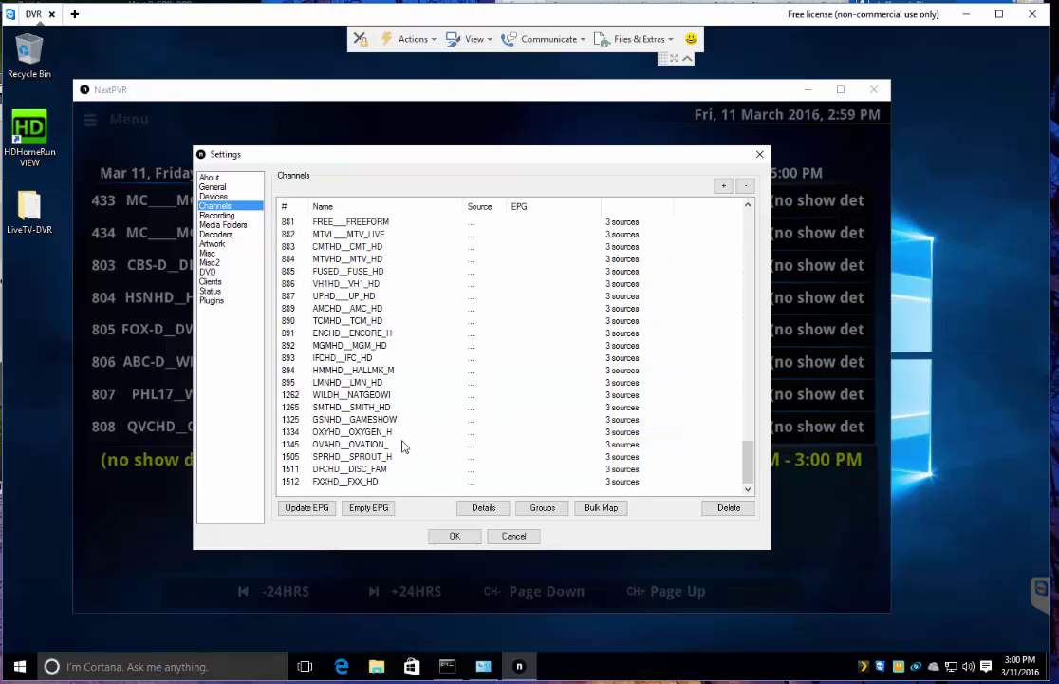
{"action": "left_click", "coordinate": [367, 481], "text": "shift"}
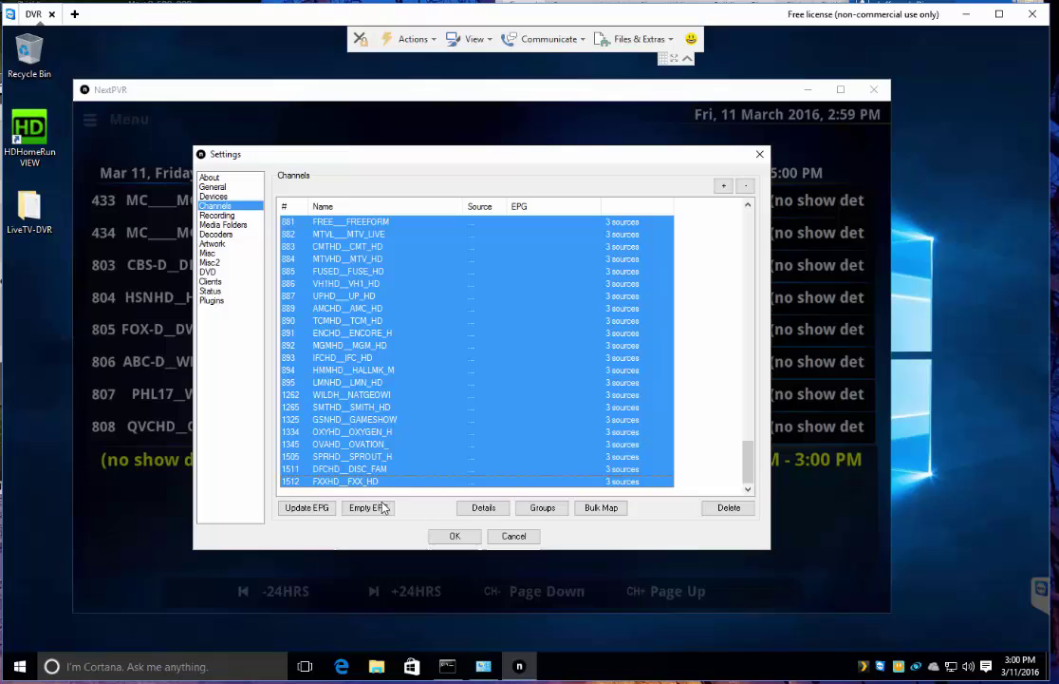
{"action": "left_click", "coordinate": [484, 508]}
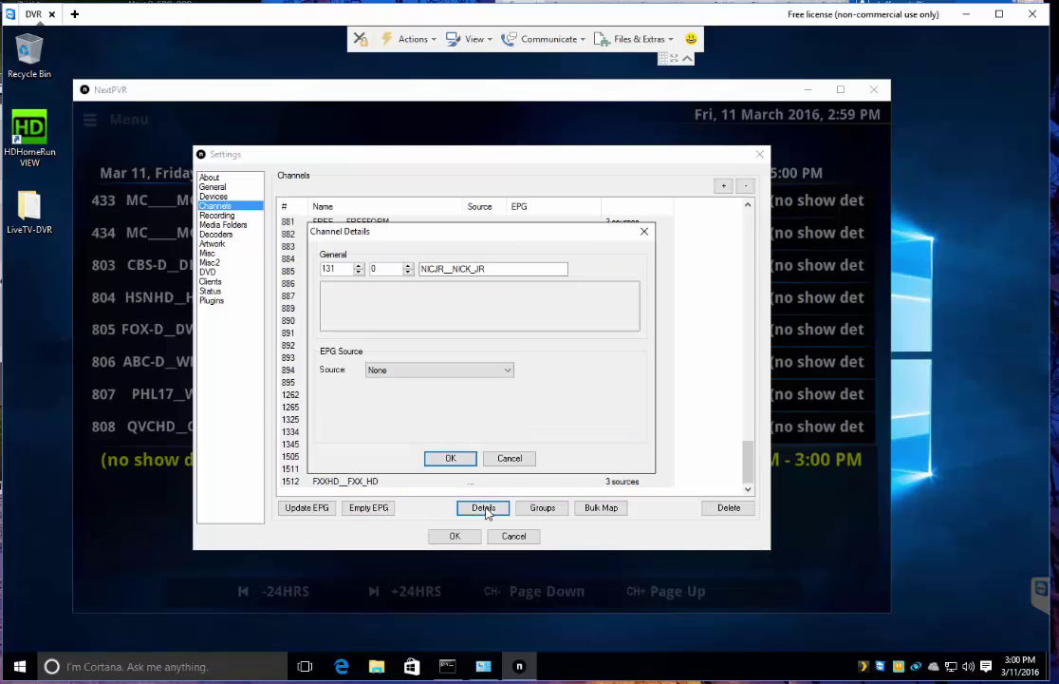
{"action": "left_click", "coordinate": [414, 371]}
{"action": "left_click", "coordinate": [391, 382]}
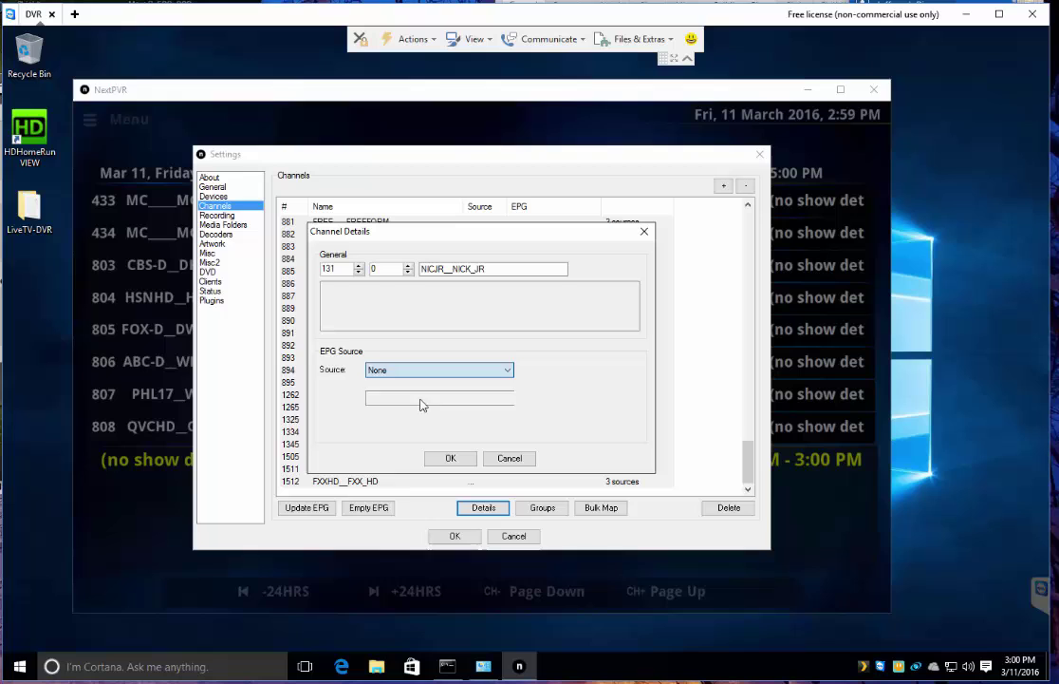
{"action": "left_click", "coordinate": [452, 461]}
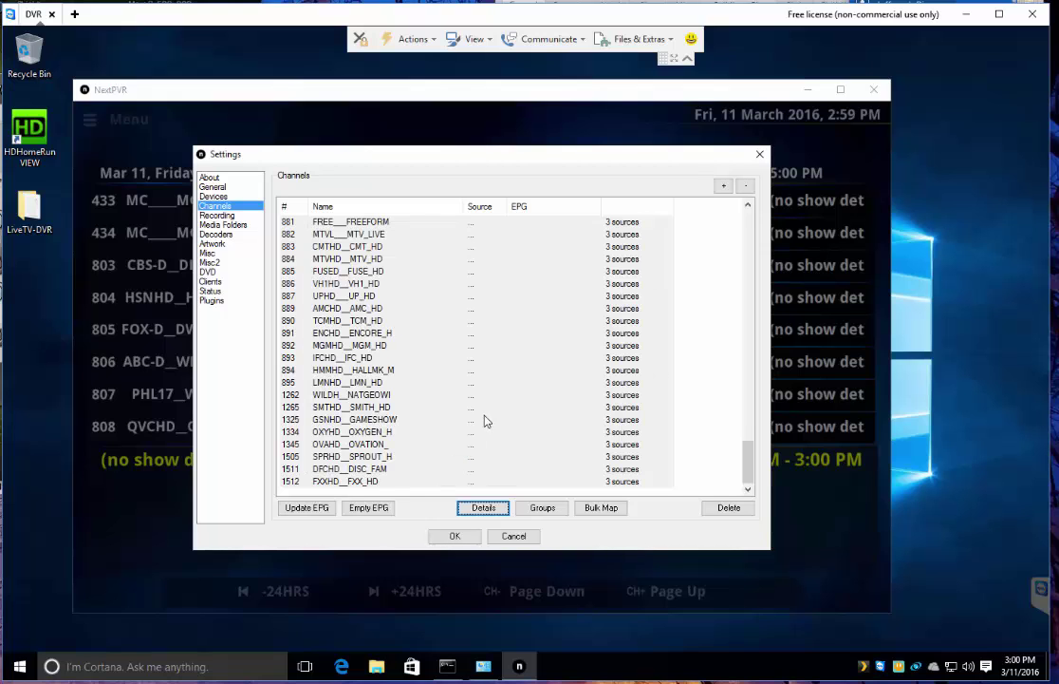
{"action": "scroll", "coordinate": [485, 420], "scroll_direction": "up", "scroll_amount": 20}
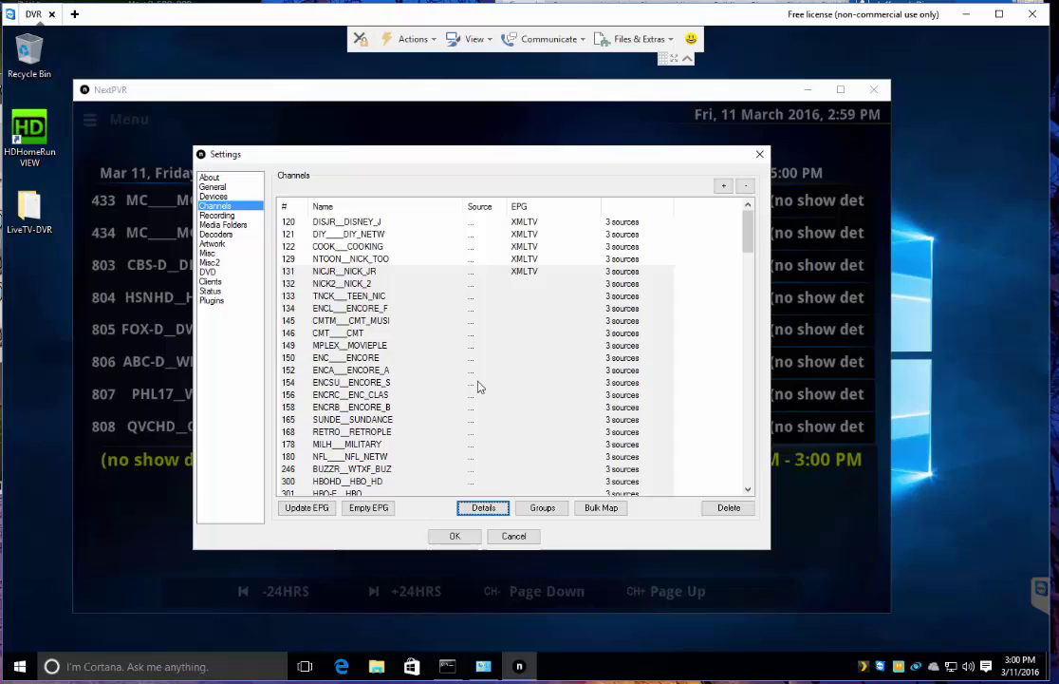
- Run an EPG update, and view the details of channel 132, NICK2__NICK_2, without changing them
{"action": "left_click", "coordinate": [316, 510]}
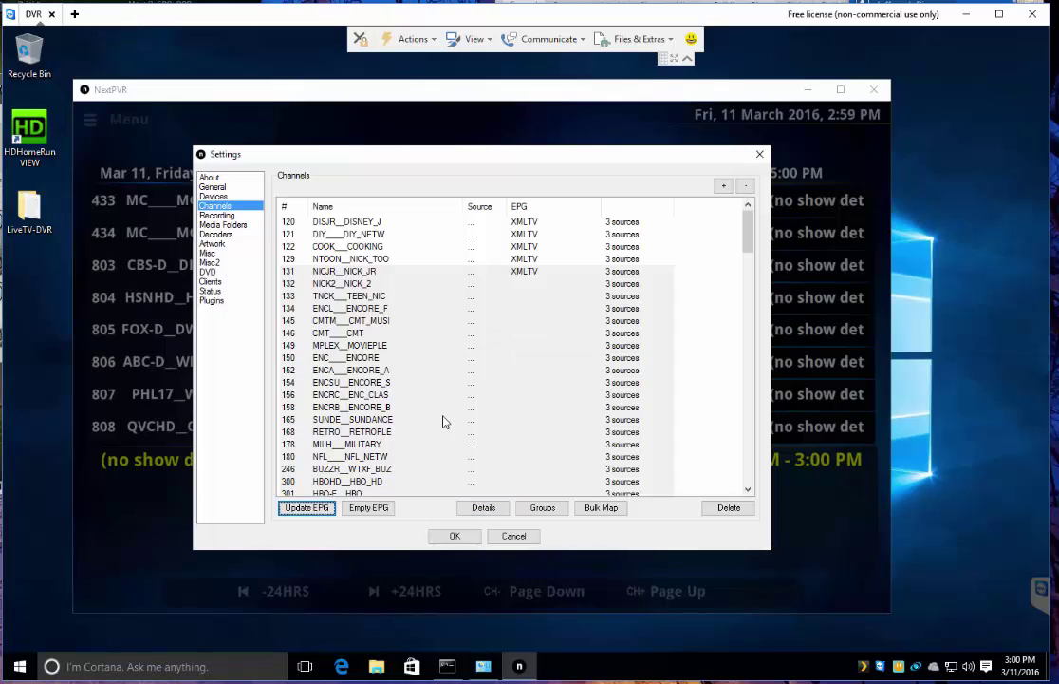
{"action": "left_click", "coordinate": [528, 373]}
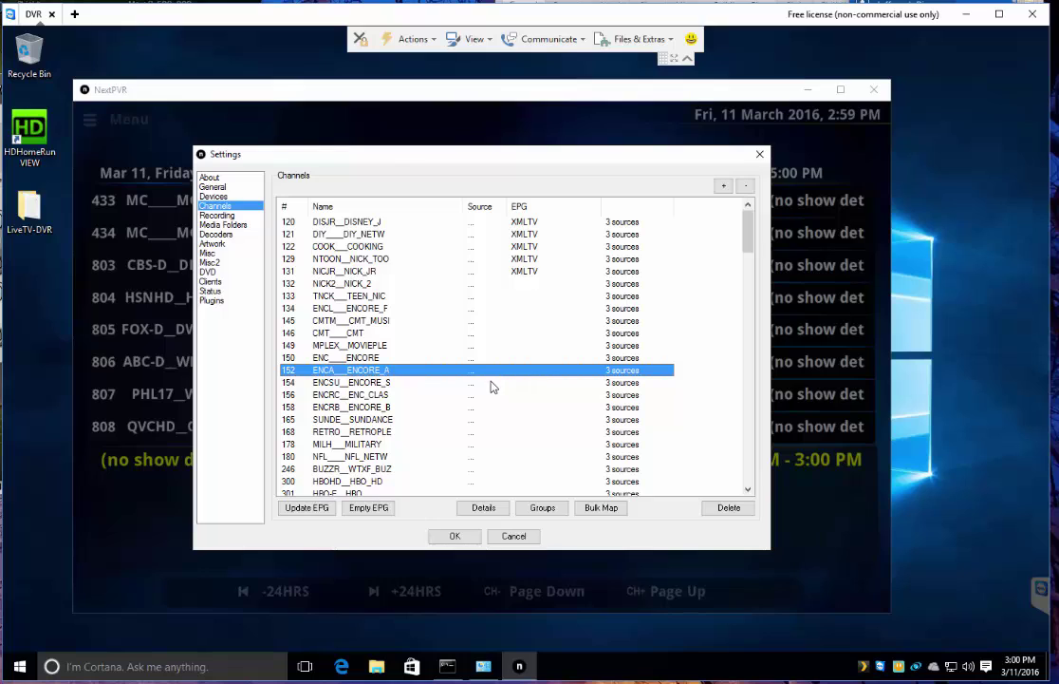
{"action": "double_click", "coordinate": [544, 284]}
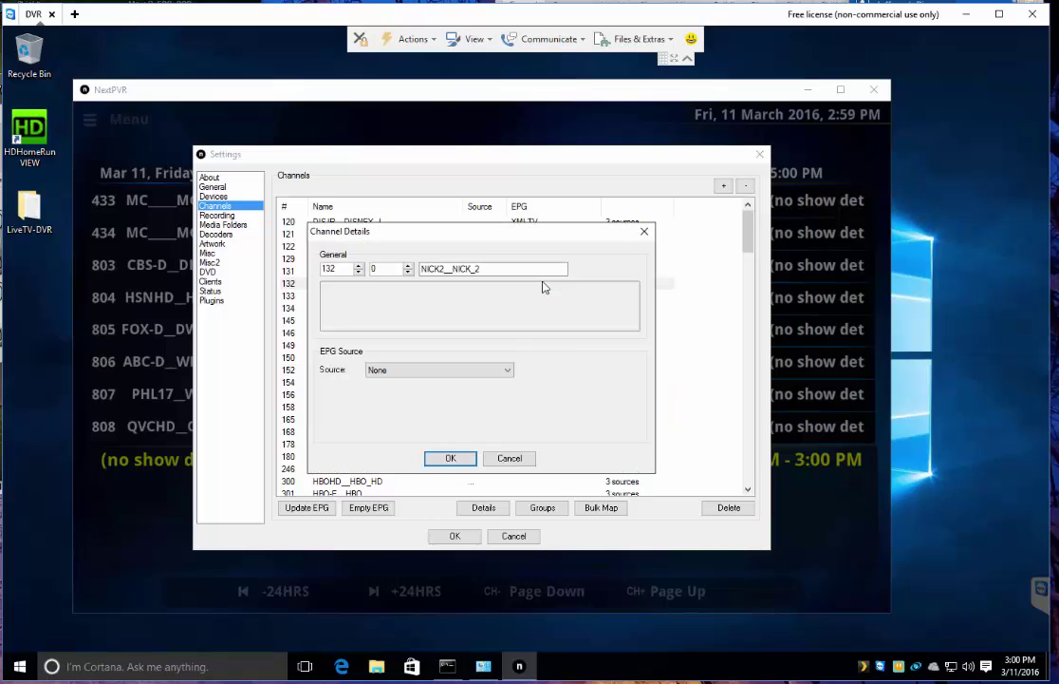
{"action": "left_click", "coordinate": [509, 458]}
- Open the bulk channel mapping and set the EPG source to XMLTV for channels 132, 133 and 134
{"action": "left_click", "coordinate": [605, 507]}
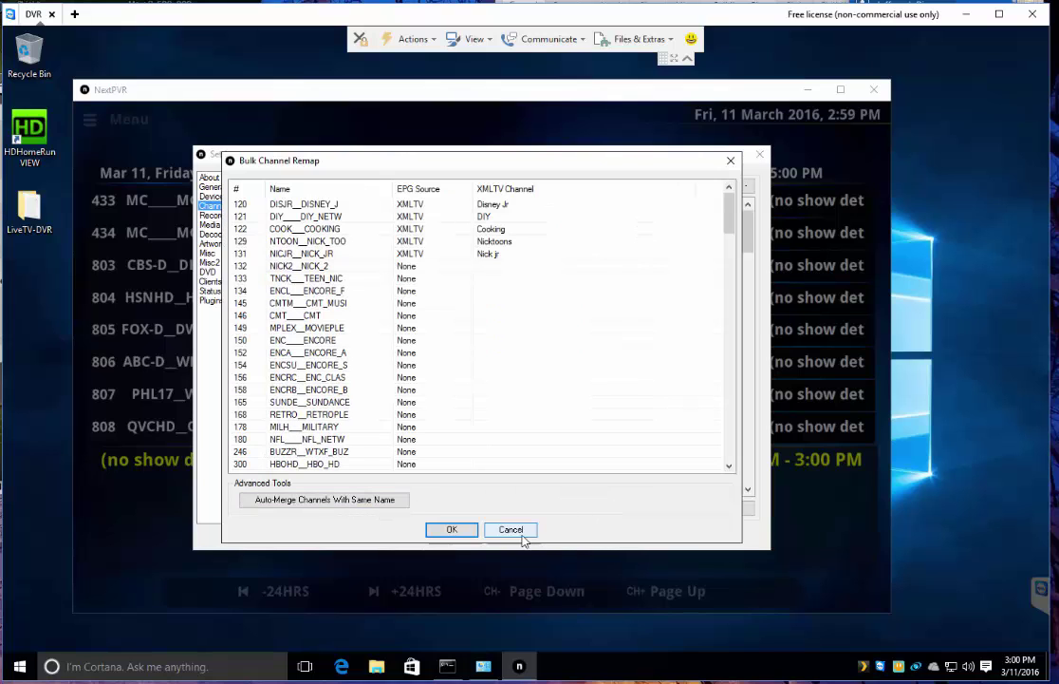
{"action": "left_click", "coordinate": [428, 276]}
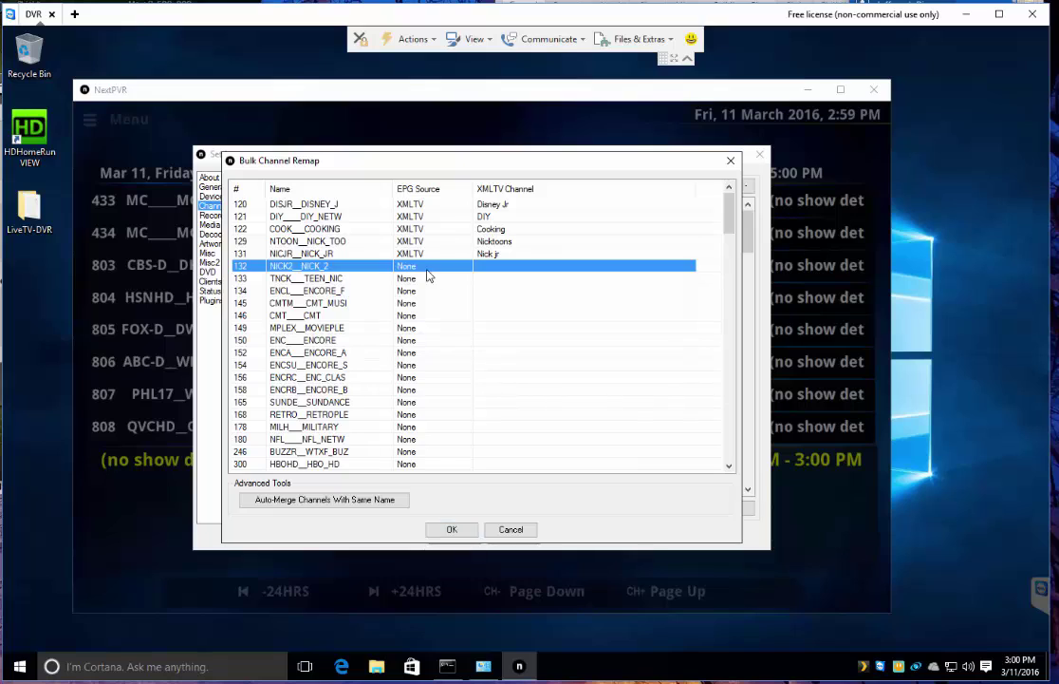
{"action": "left_click", "coordinate": [429, 275]}
{"action": "left_click", "coordinate": [430, 290]}
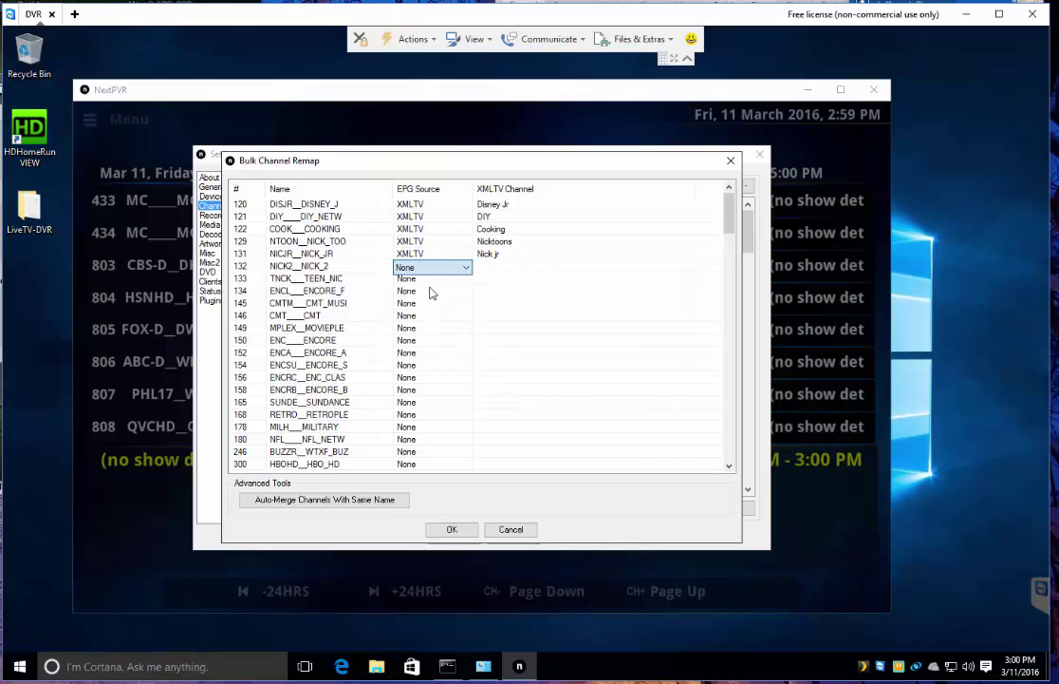
{"action": "left_click", "coordinate": [424, 281]}
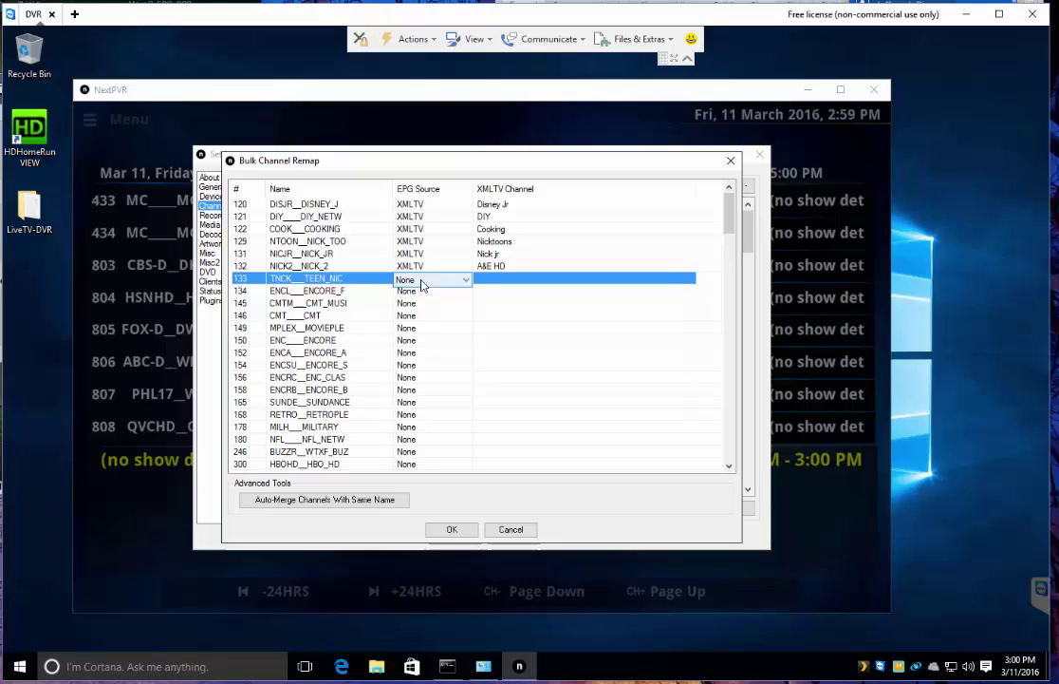
{"action": "left_click", "coordinate": [425, 283]}
{"action": "left_click", "coordinate": [424, 303]}
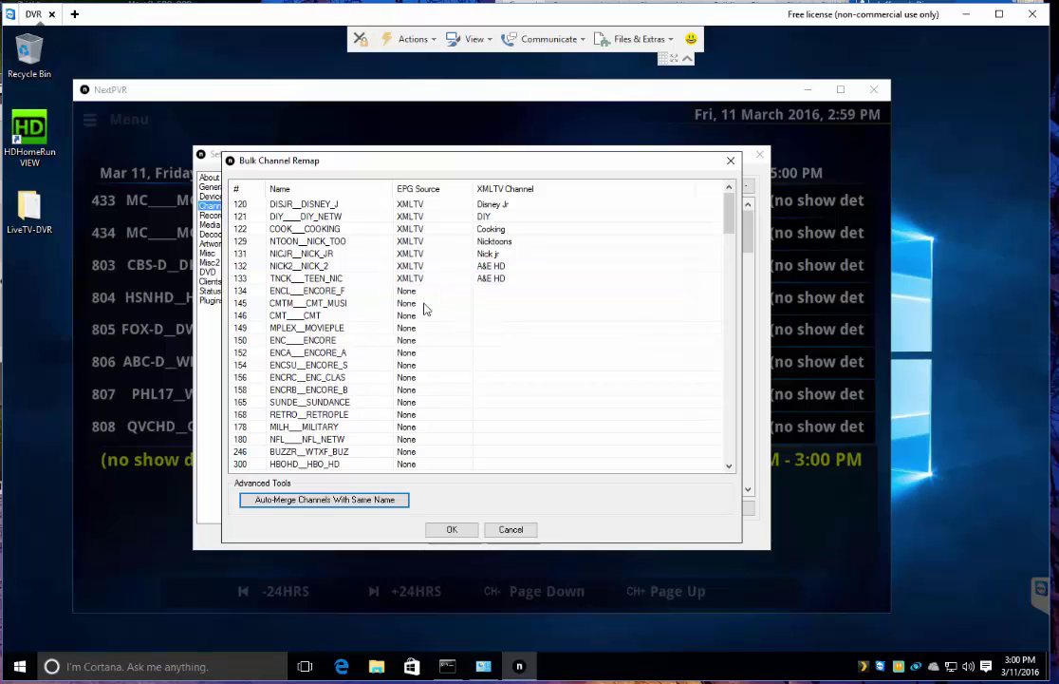
{"action": "left_click", "coordinate": [429, 293]}
{"action": "left_click", "coordinate": [430, 295]}
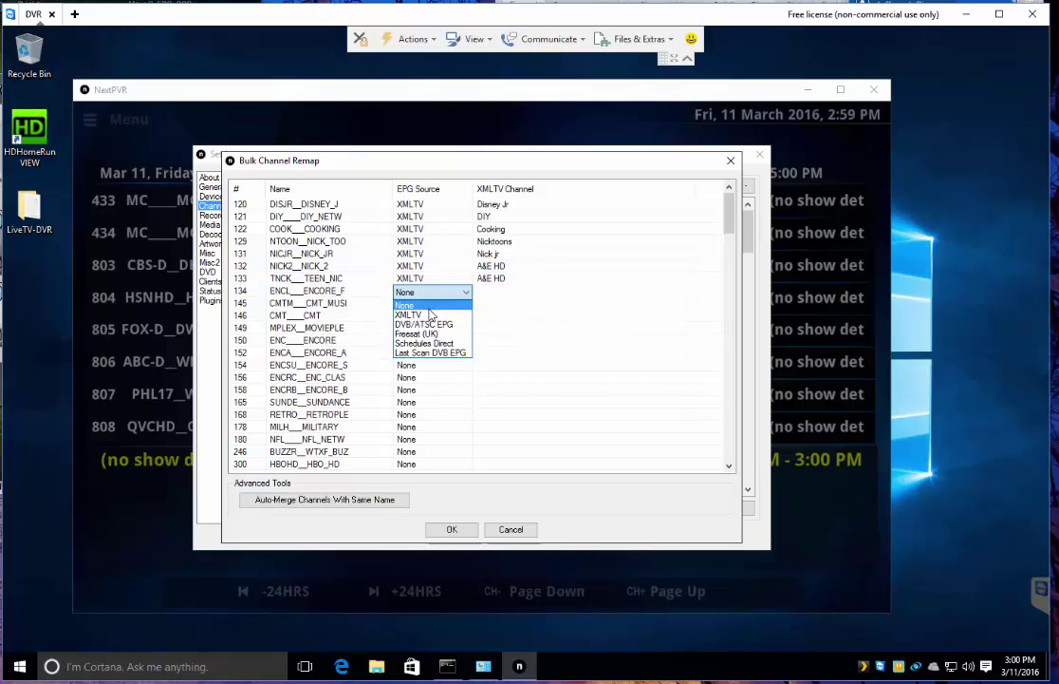
{"action": "left_click", "coordinate": [429, 316]}
{"action": "left_click", "coordinate": [432, 304]}
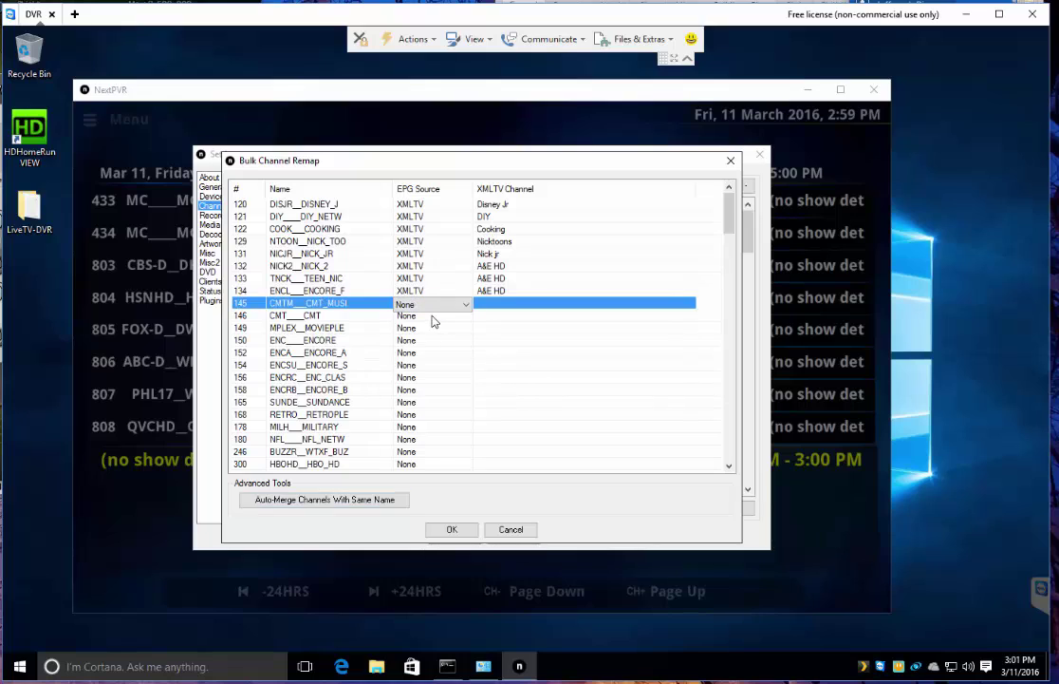
- Browse the available XMLTV channels for channels 133 and 132 without choosing a new mapping
{"action": "left_click", "coordinate": [488, 277]}
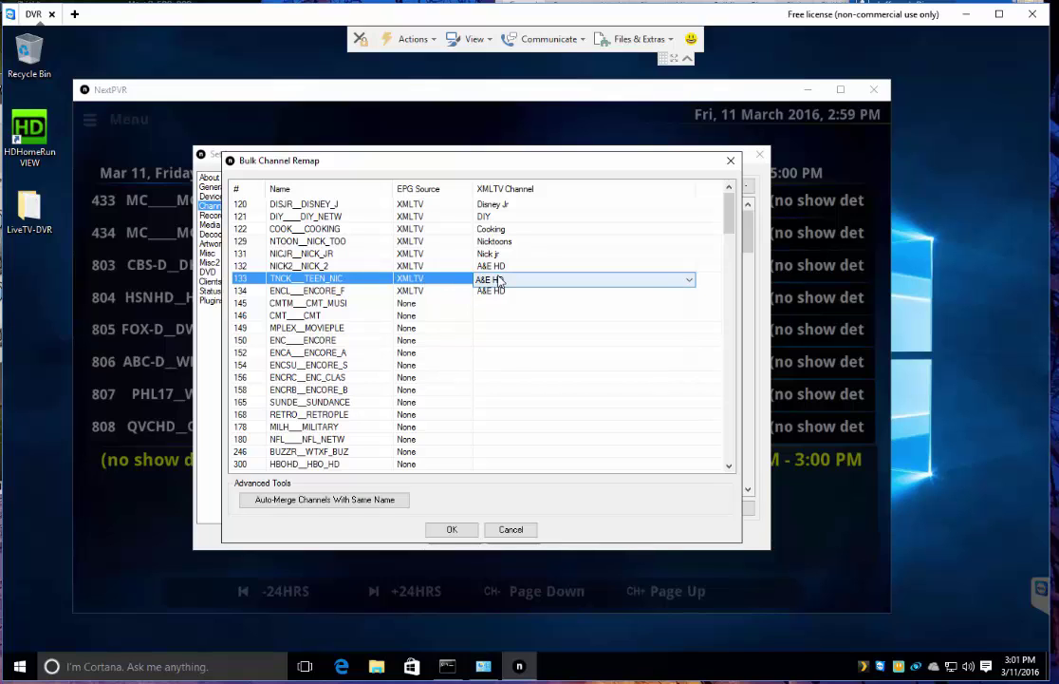
{"action": "left_click", "coordinate": [688, 281]}
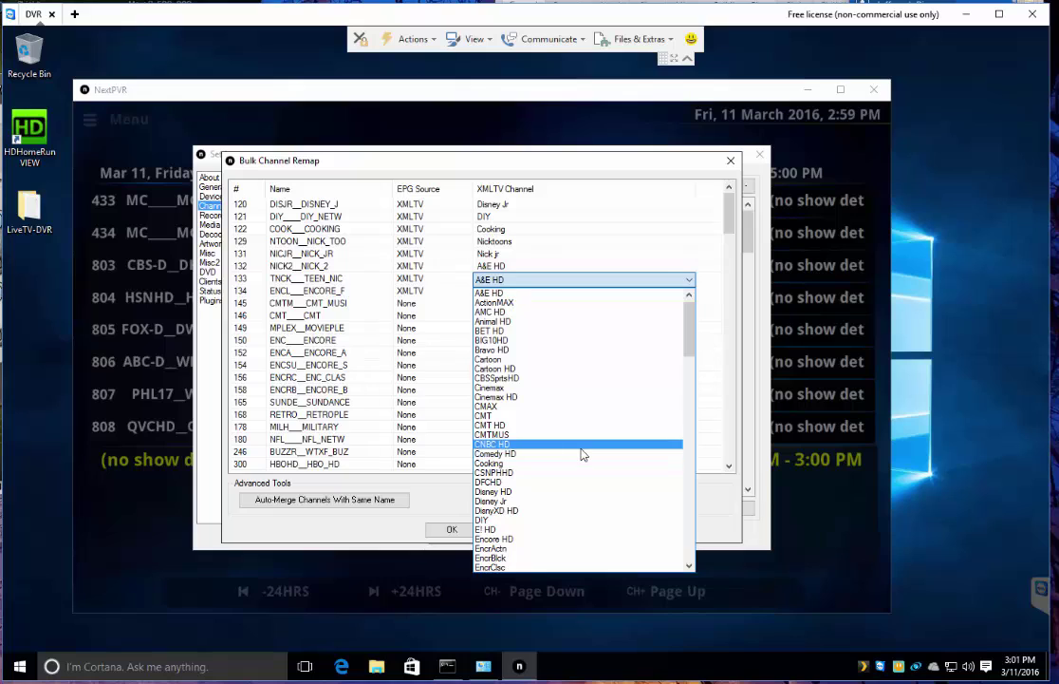
{"action": "left_click", "coordinate": [491, 270]}
{"action": "left_click", "coordinate": [504, 270]}
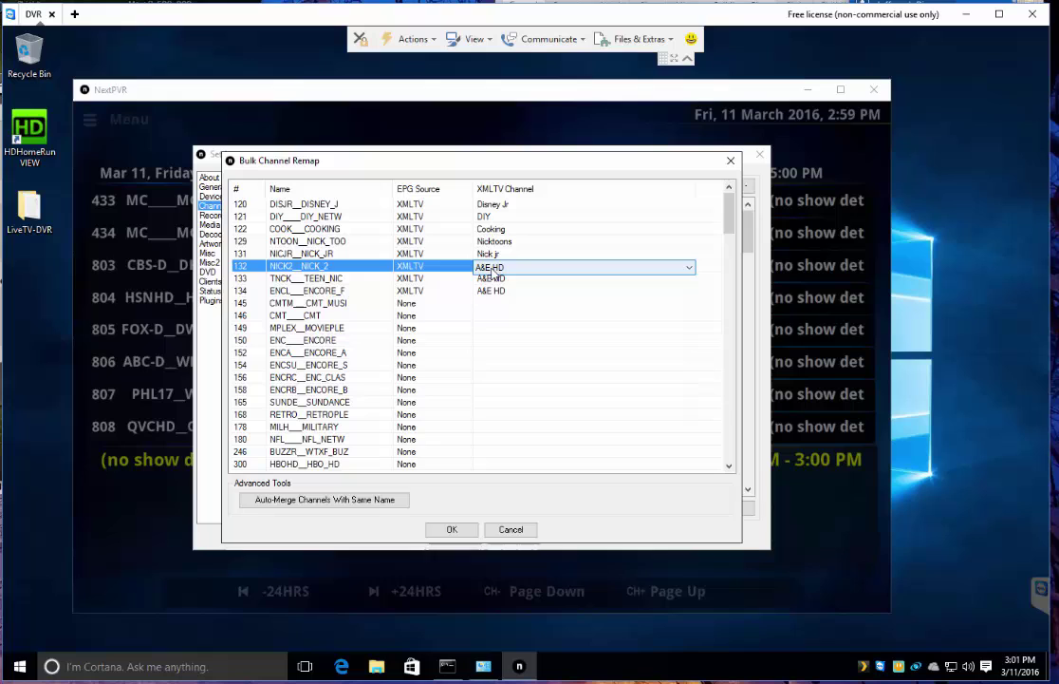
{"action": "left_click", "coordinate": [506, 273]}
{"action": "scroll", "coordinate": [551, 424], "scroll_direction": "down", "scroll_amount": 8}
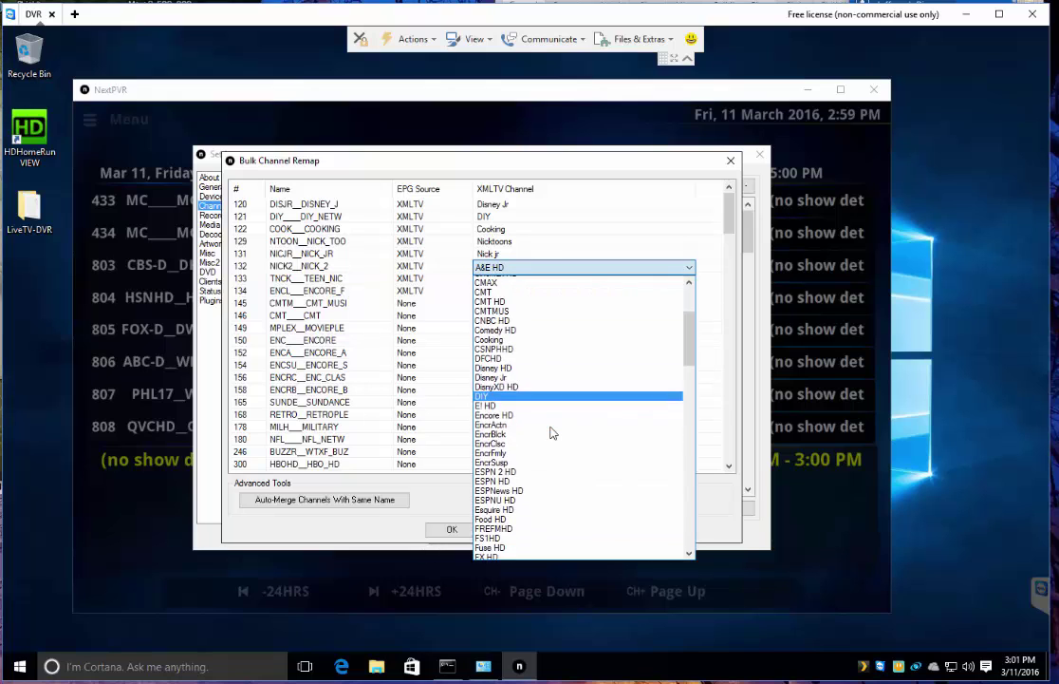
{"action": "scroll", "coordinate": [546, 428], "scroll_direction": "down", "scroll_amount": 7}
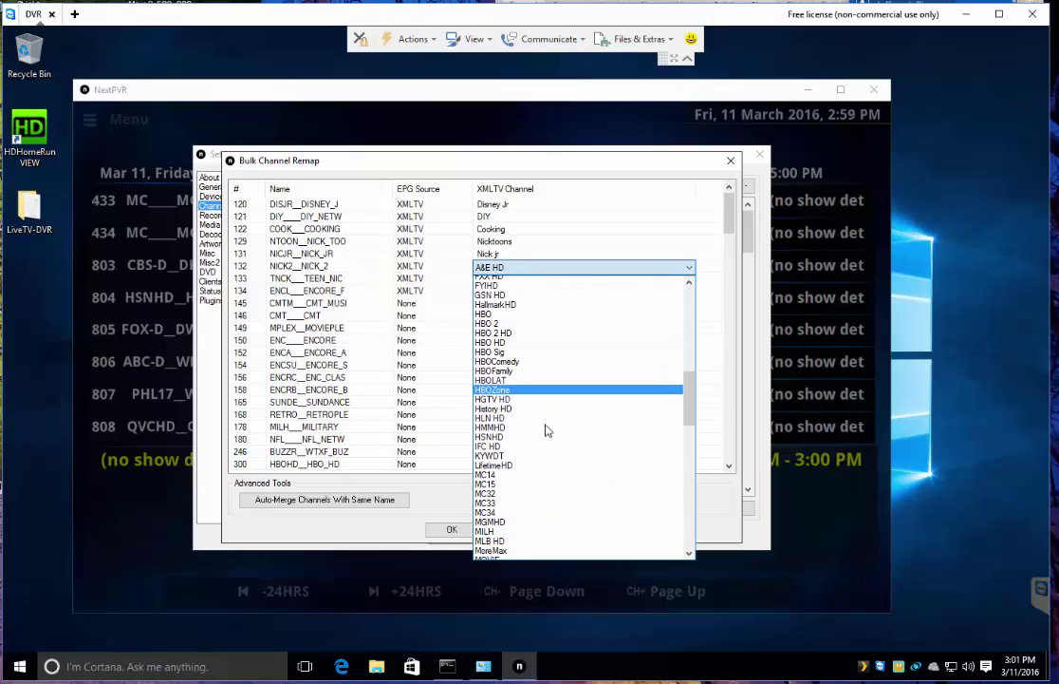
{"action": "scroll", "coordinate": [546, 431], "scroll_direction": "down", "scroll_amount": 5}
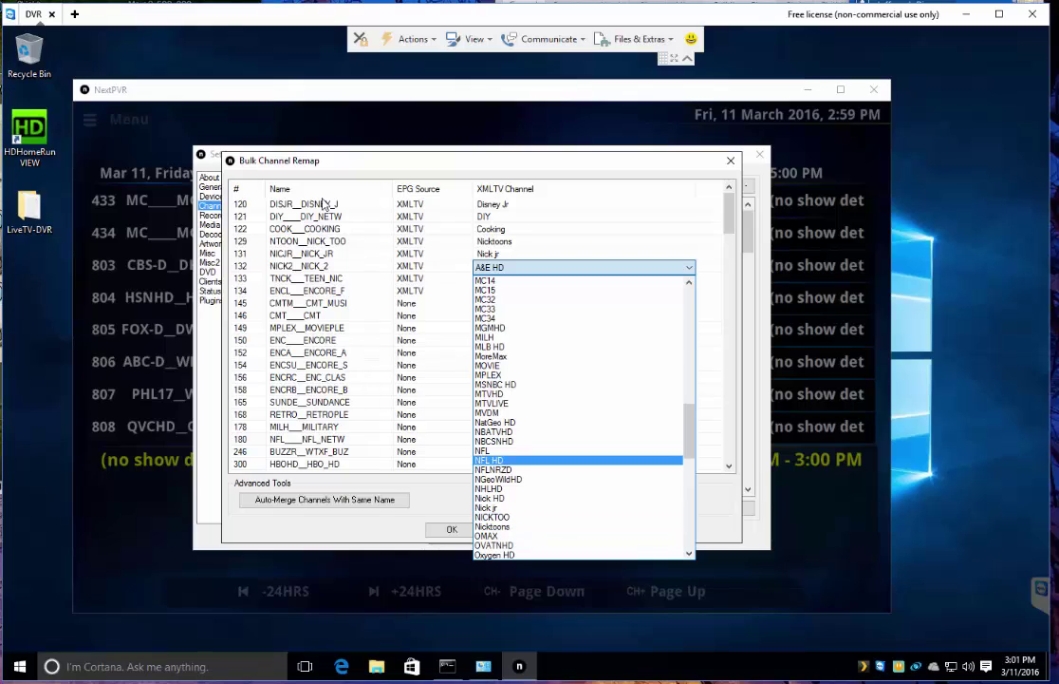
{"action": "left_click", "coordinate": [322, 294]}
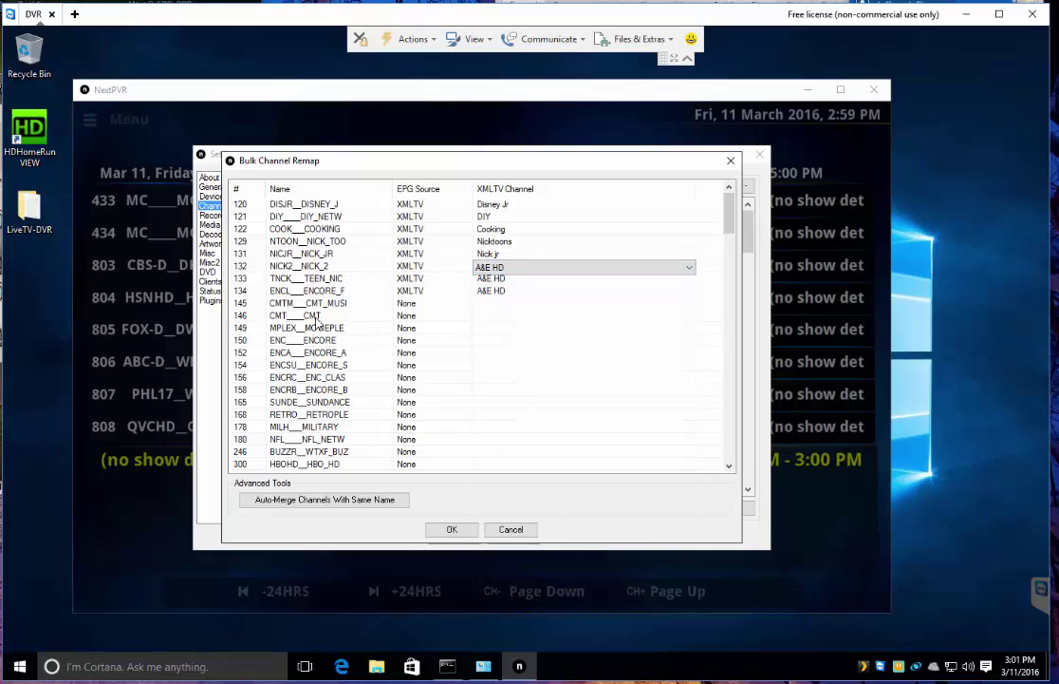
- Set the EPG source of channel 146, CMT____CMT, to XMLTV in the bulk mapping
{"action": "left_click", "coordinate": [316, 317]}
{"action": "left_click", "coordinate": [501, 317]}
{"action": "left_click", "coordinate": [441, 319]}
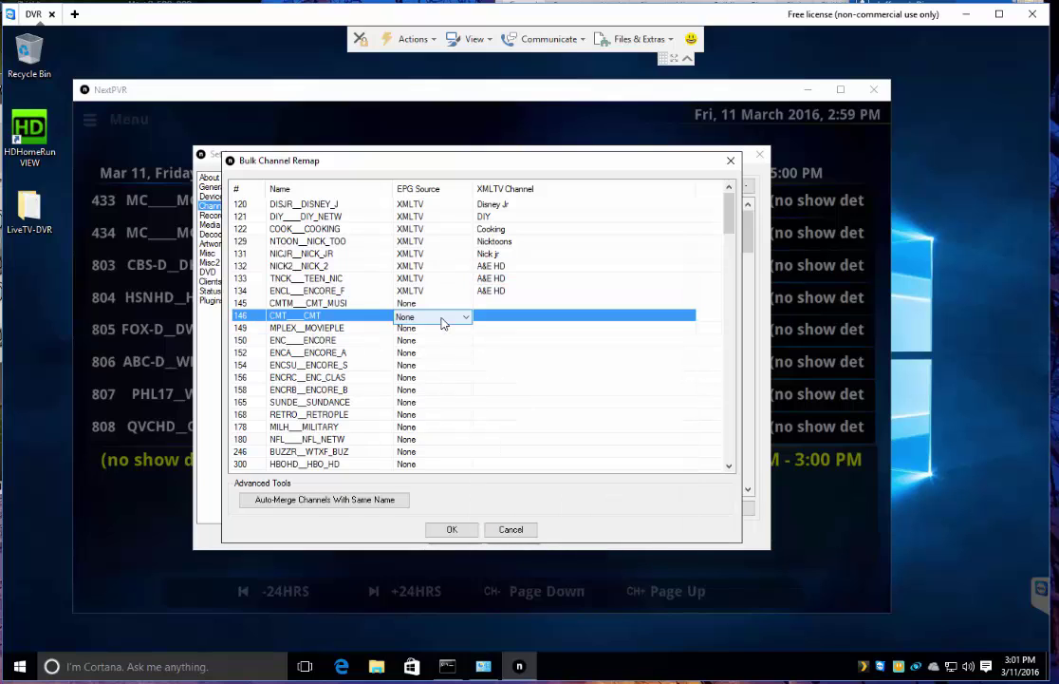
{"action": "left_click", "coordinate": [465, 317]}
{"action": "left_click", "coordinate": [418, 337]}
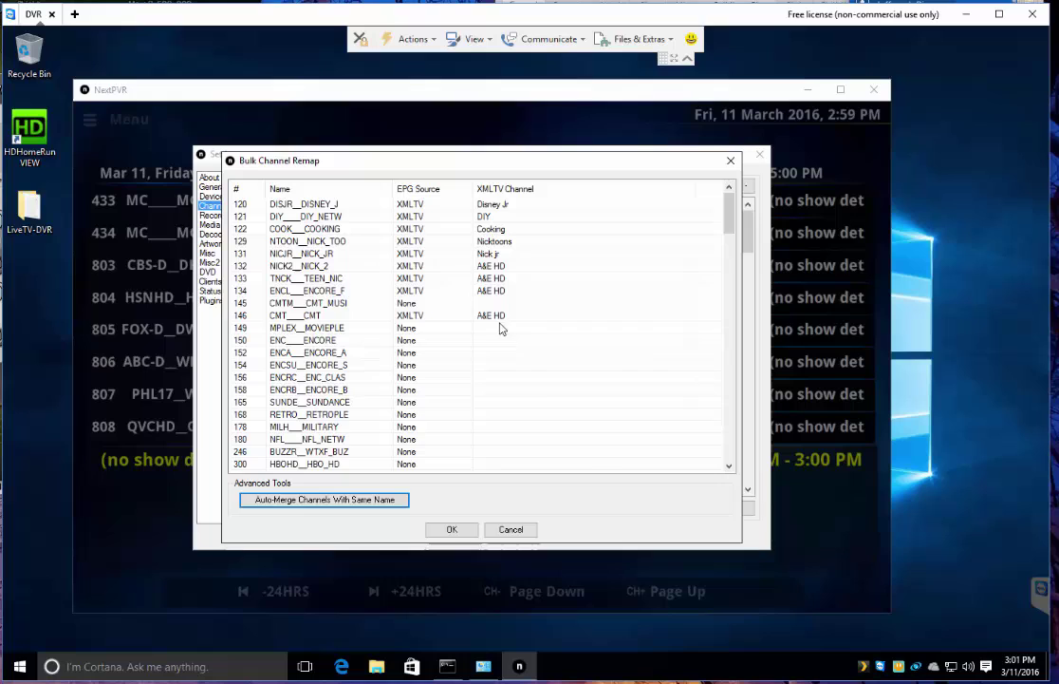
- Map channel 146 to the CMT XMLTV channel and accept automatic mapping of the remaining channels by name
{"action": "left_click", "coordinate": [513, 317]}
{"action": "left_click", "coordinate": [515, 320]}
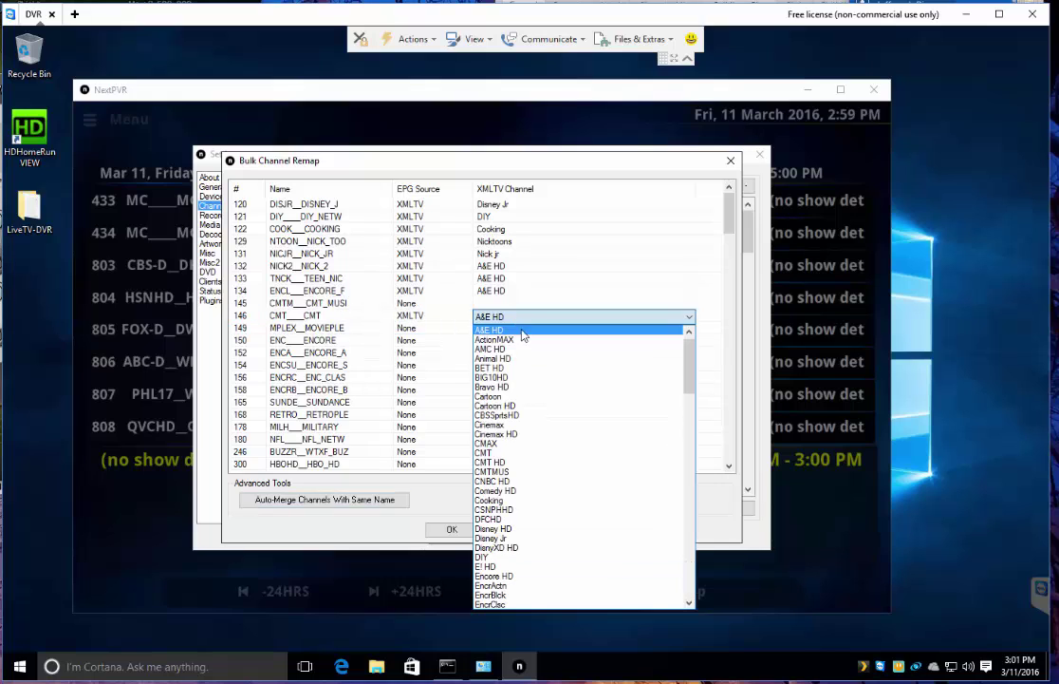
{"action": "scroll", "coordinate": [525, 395], "scroll_direction": "down", "scroll_amount": 1}
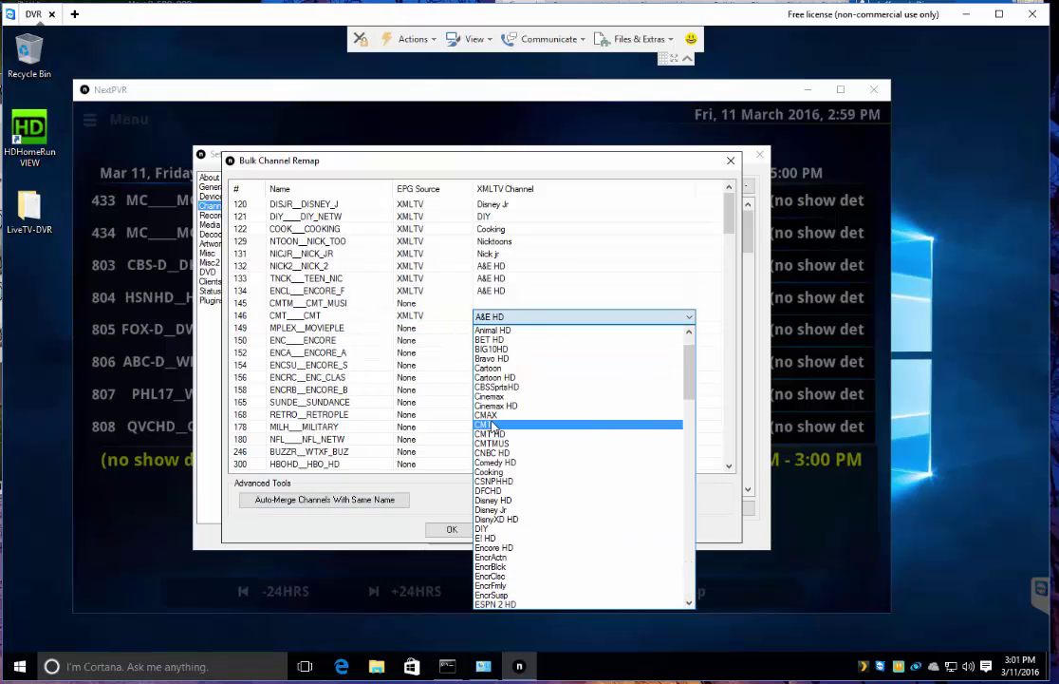
{"action": "left_click", "coordinate": [489, 426]}
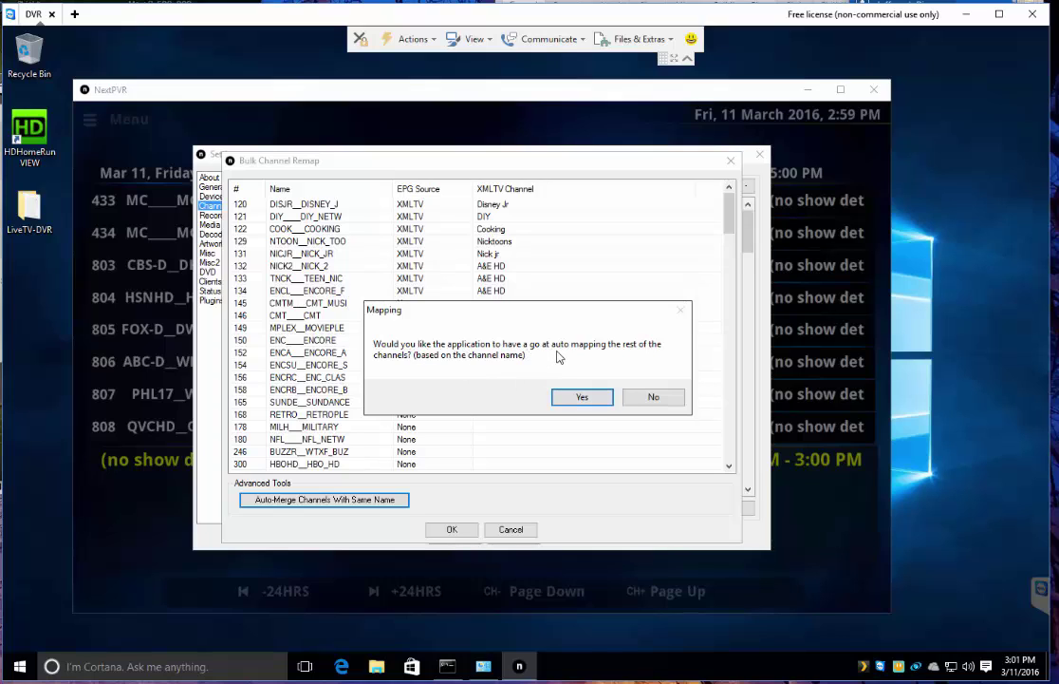
{"action": "left_click", "coordinate": [577, 397]}
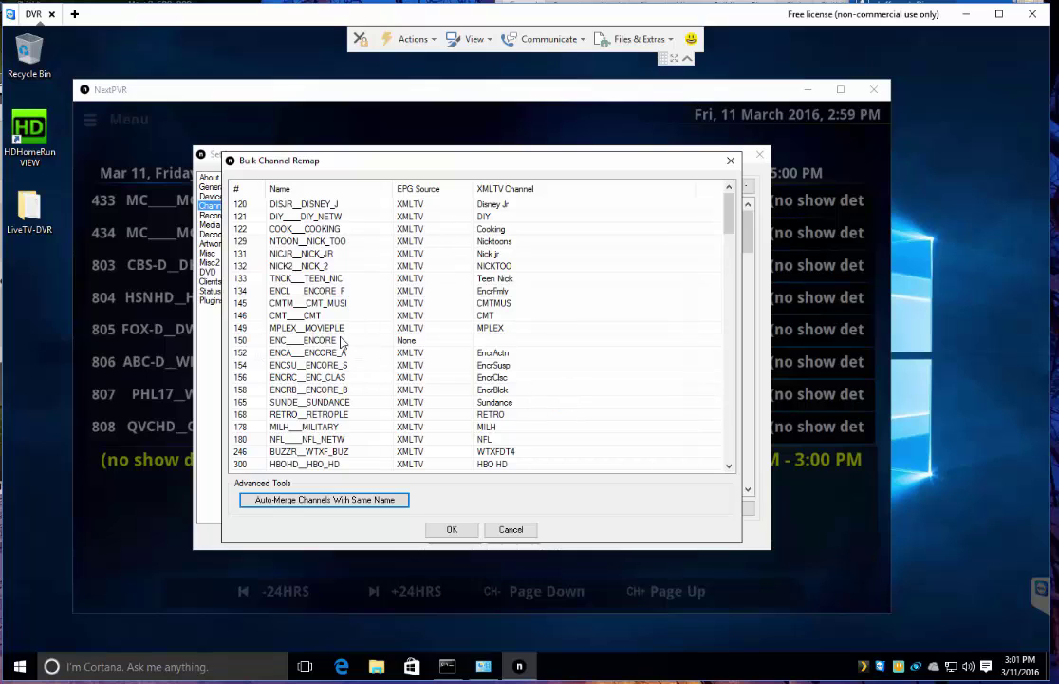
- Examine the automatic XMLTV mappings down the channel list, checking the entries for channels 150, 887, 871 and 868
{"action": "left_click", "coordinate": [570, 343]}
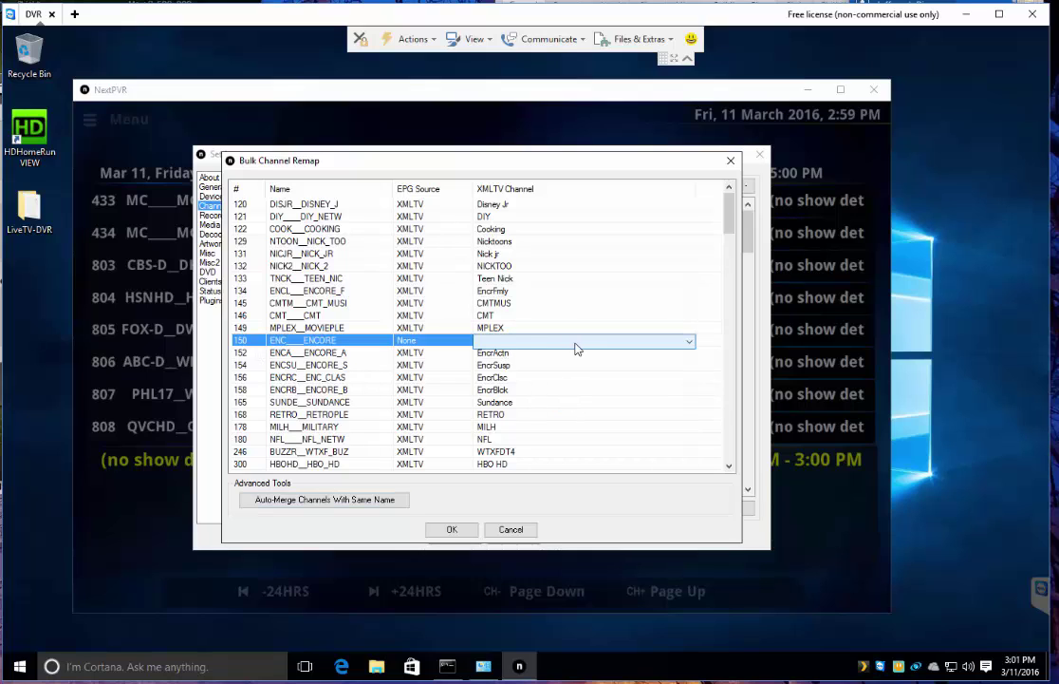
{"action": "left_click", "coordinate": [729, 331]}
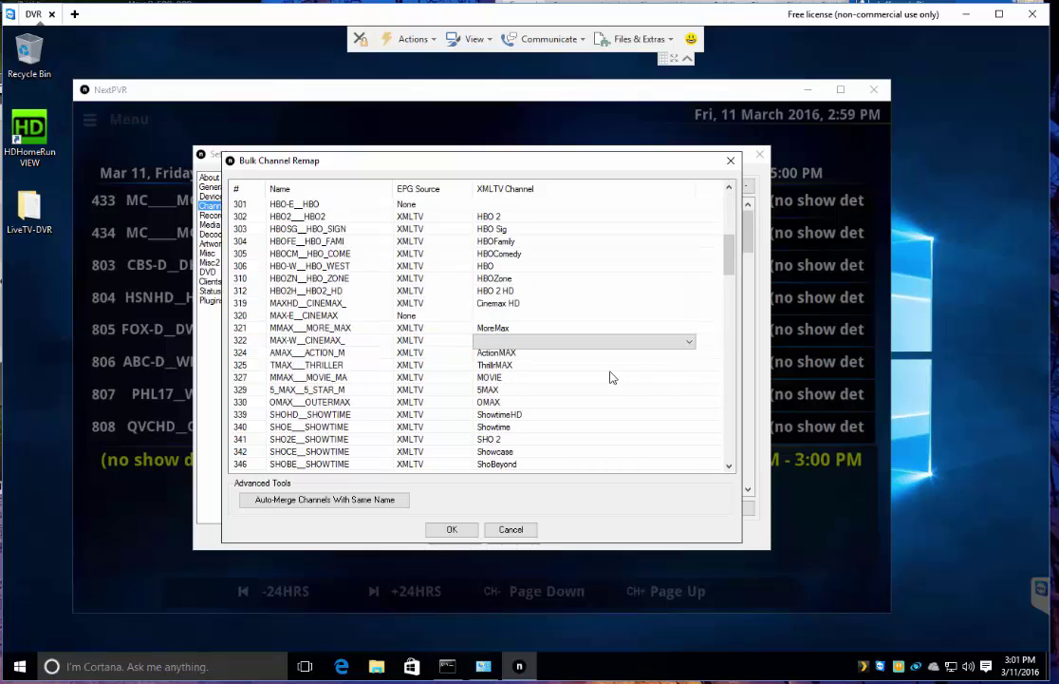
{"action": "scroll", "coordinate": [611, 378], "scroll_direction": "down", "scroll_amount": 20}
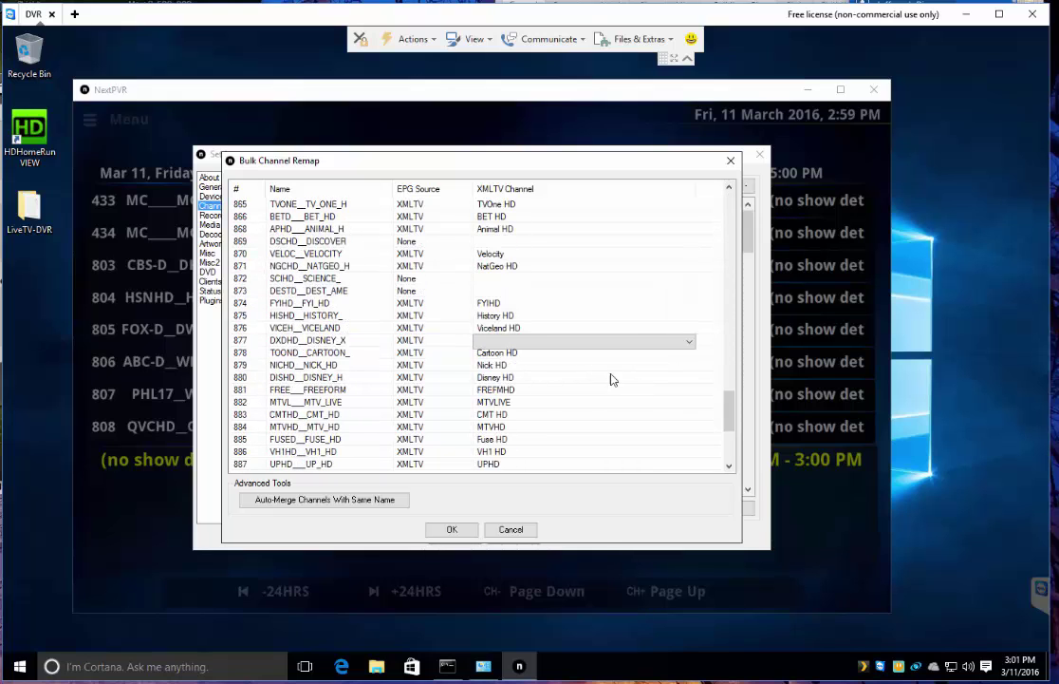
{"action": "left_click", "coordinate": [608, 464]}
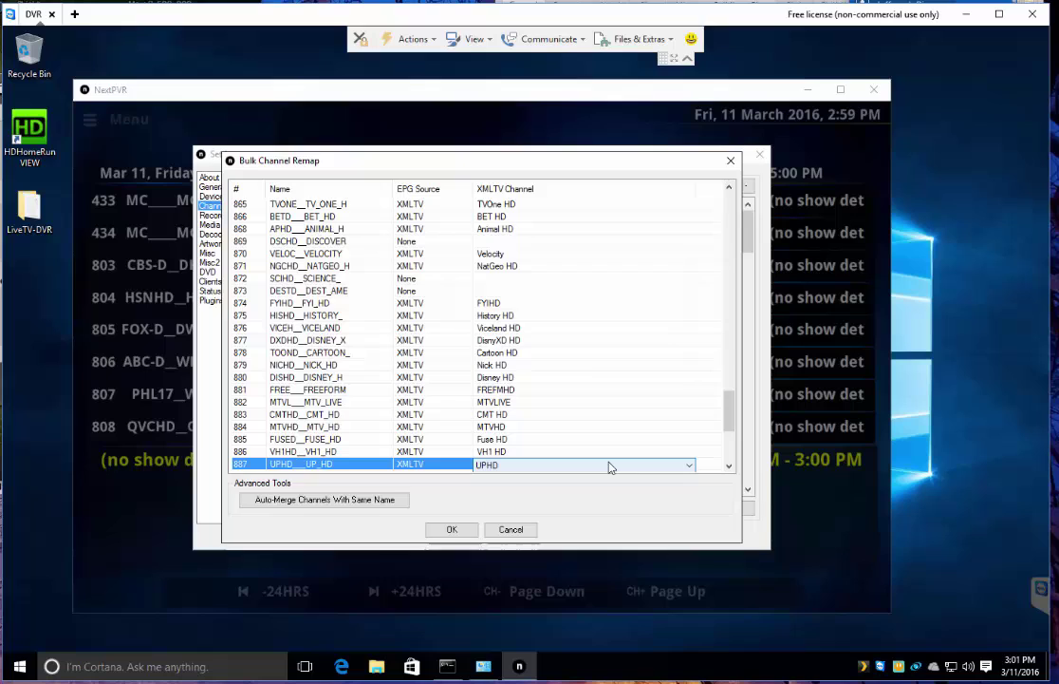
{"action": "left_click", "coordinate": [503, 291]}
{"action": "left_click", "coordinate": [503, 267]}
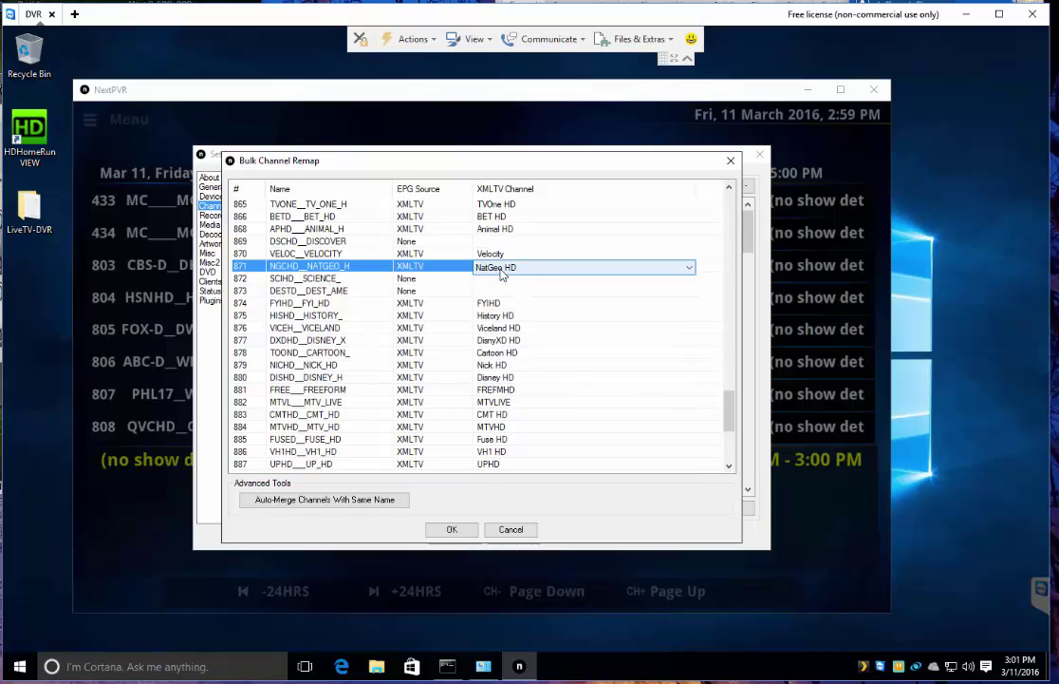
{"action": "left_click", "coordinate": [490, 231]}
{"action": "left_click", "coordinate": [490, 235]}
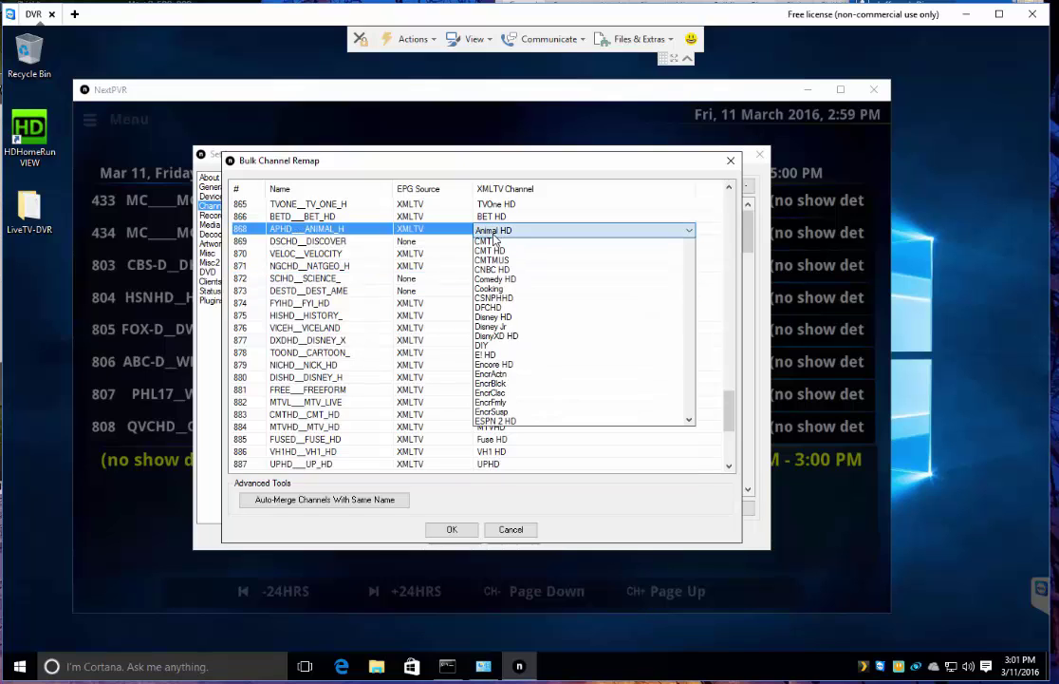
- Accept the bulk channel mapping, save the settings and reload the TV guide
{"action": "left_click", "coordinate": [443, 530]}
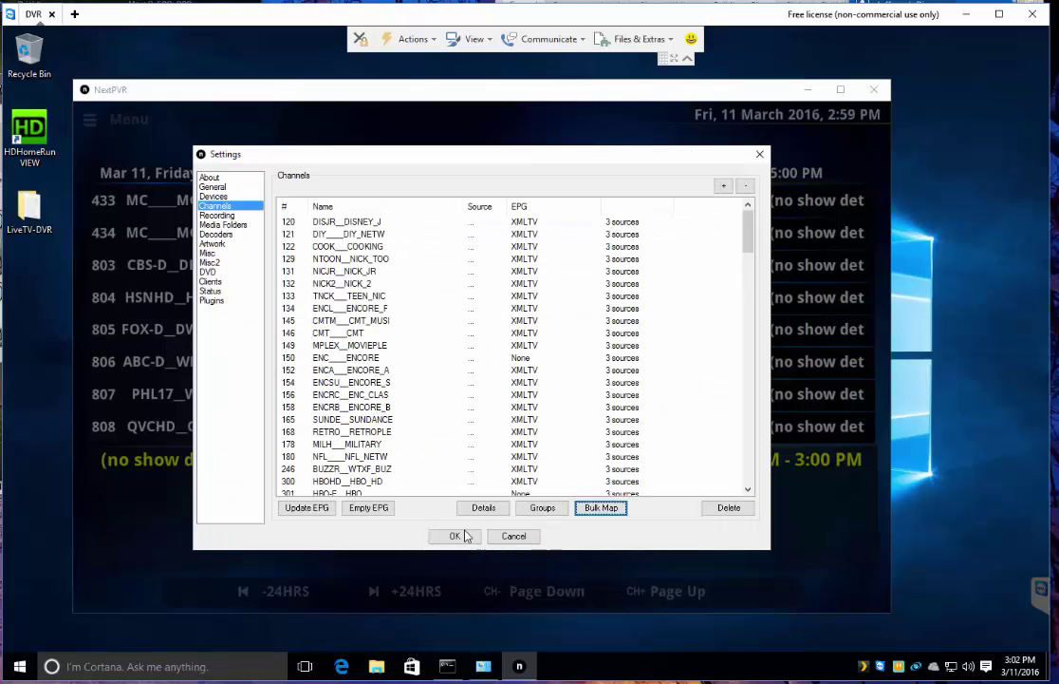
{"action": "left_click", "coordinate": [446, 535]}
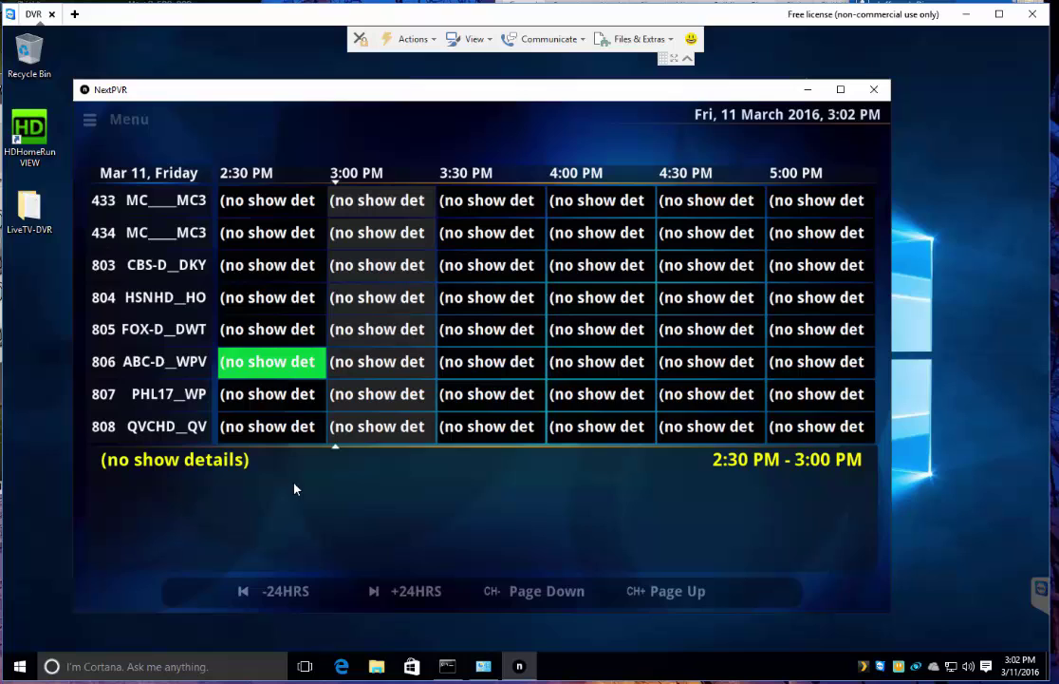
{"action": "left_click", "coordinate": [91, 122]}
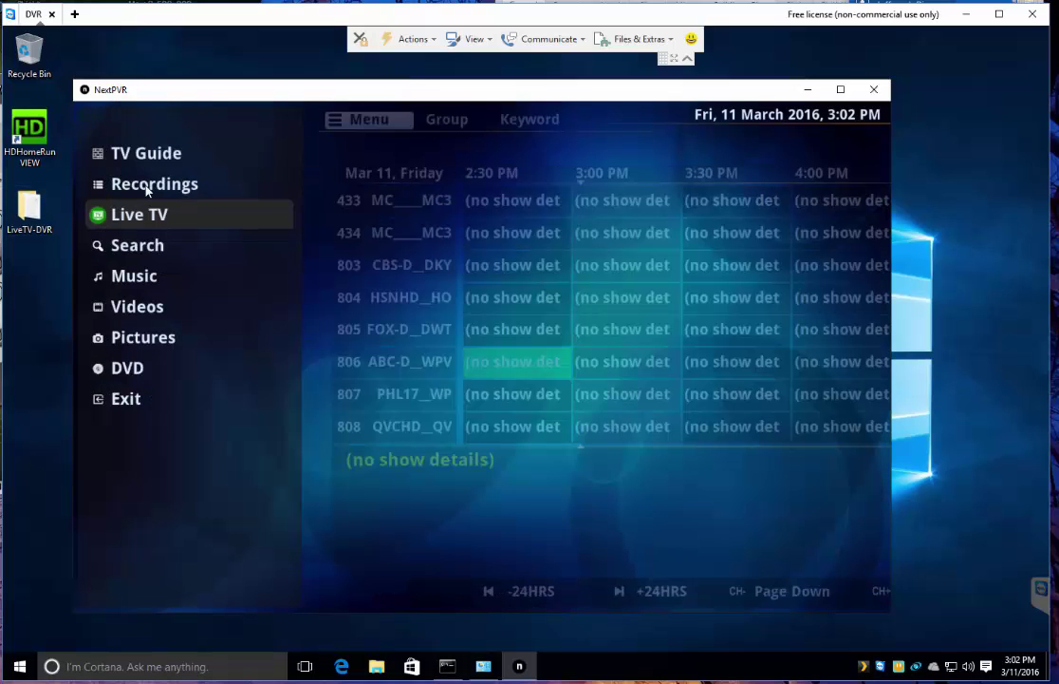
{"action": "left_click", "coordinate": [142, 160]}
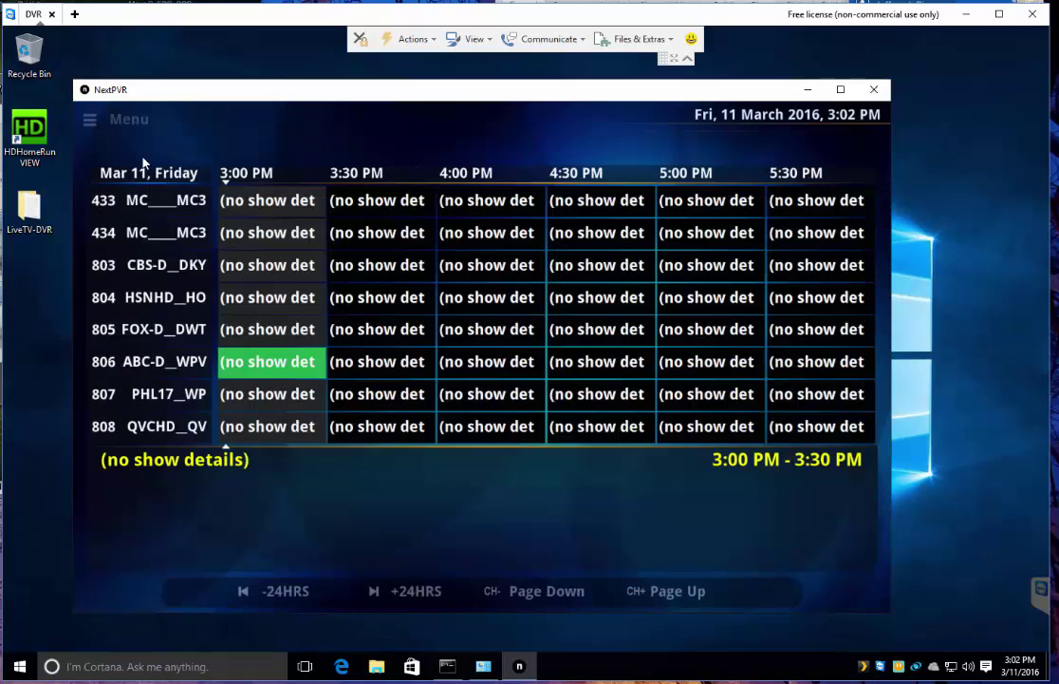
- Update the EPG from the channel settings to load the XMLTV listings, and save the settings
{"action": "right_click", "coordinate": [319, 513]}
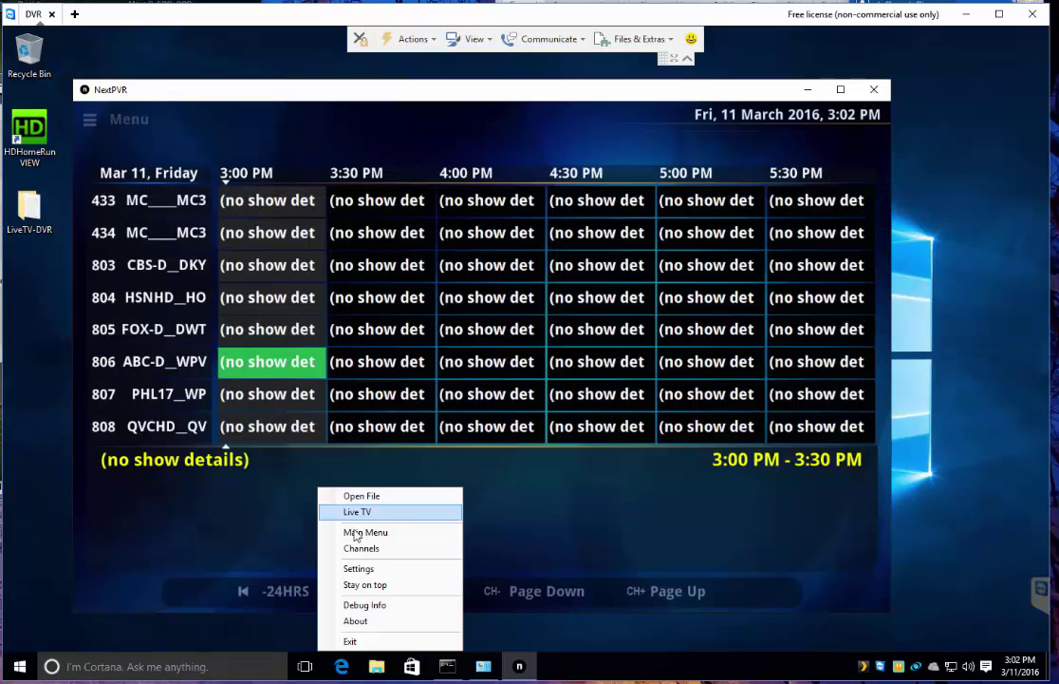
{"action": "left_click", "coordinate": [378, 570]}
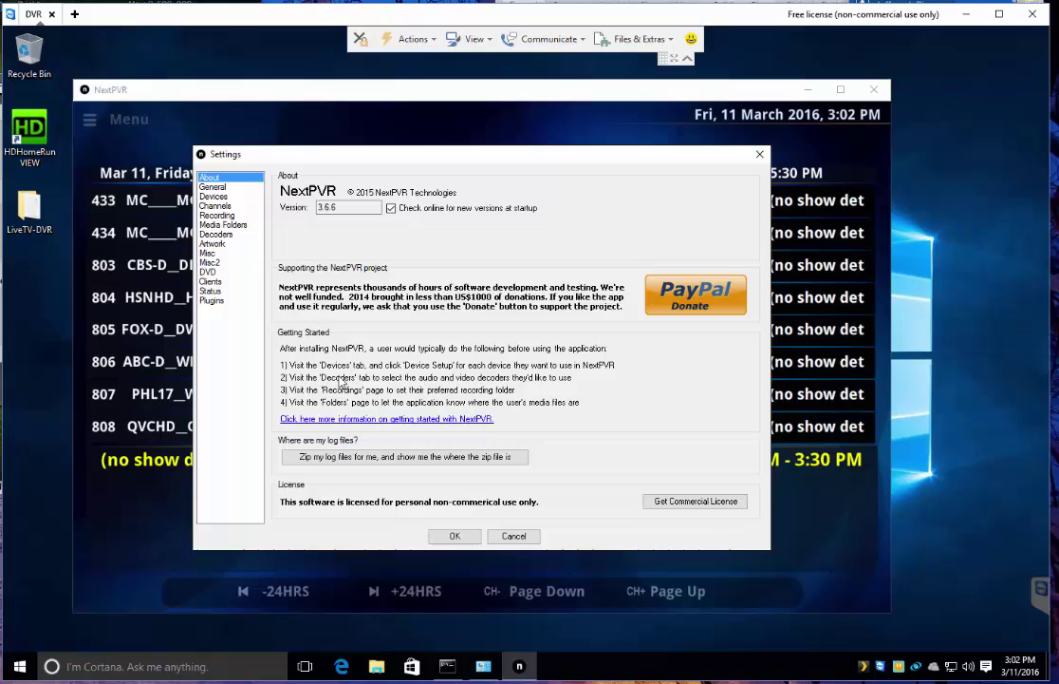
{"action": "left_click", "coordinate": [218, 206]}
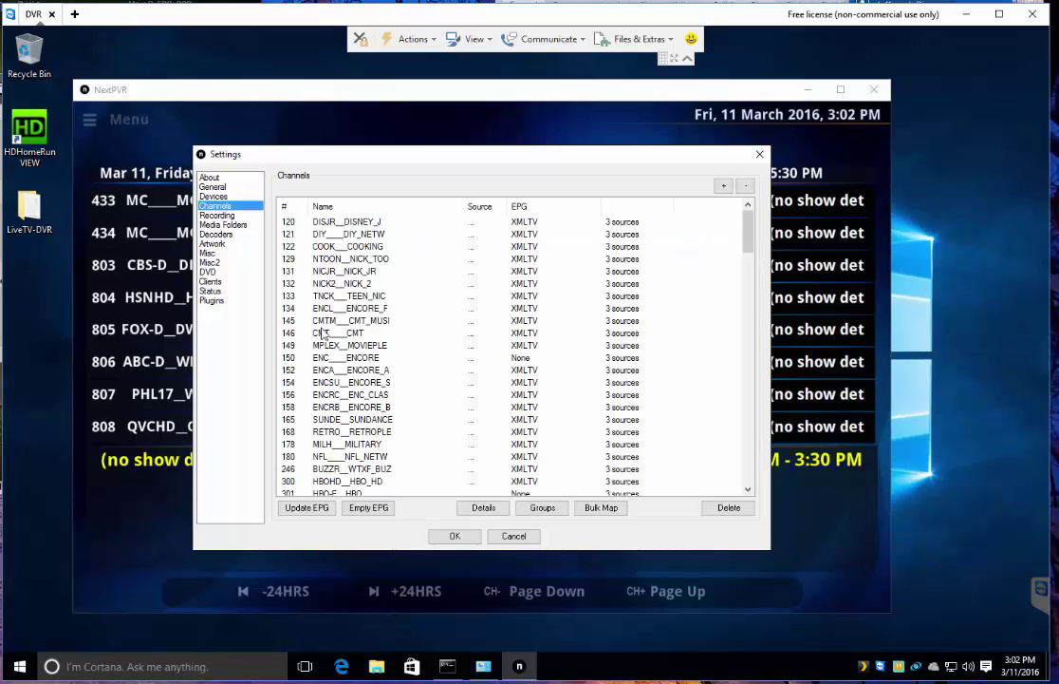
{"action": "left_click", "coordinate": [307, 507]}
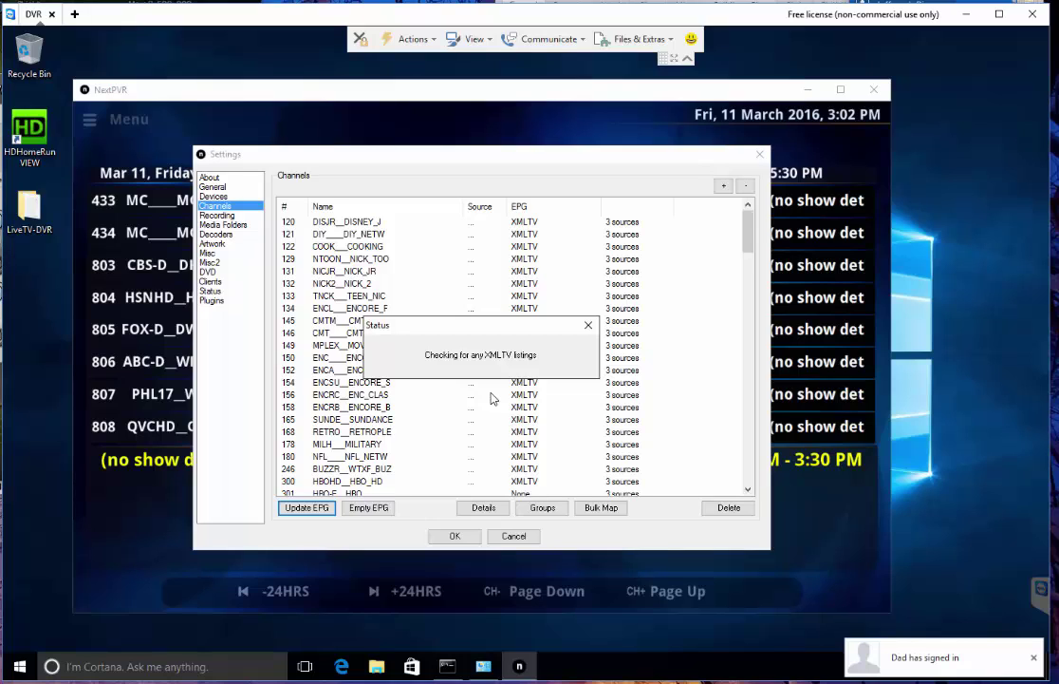
{"action": "left_click", "coordinate": [1035, 659]}
{"action": "left_click", "coordinate": [1020, 666]}
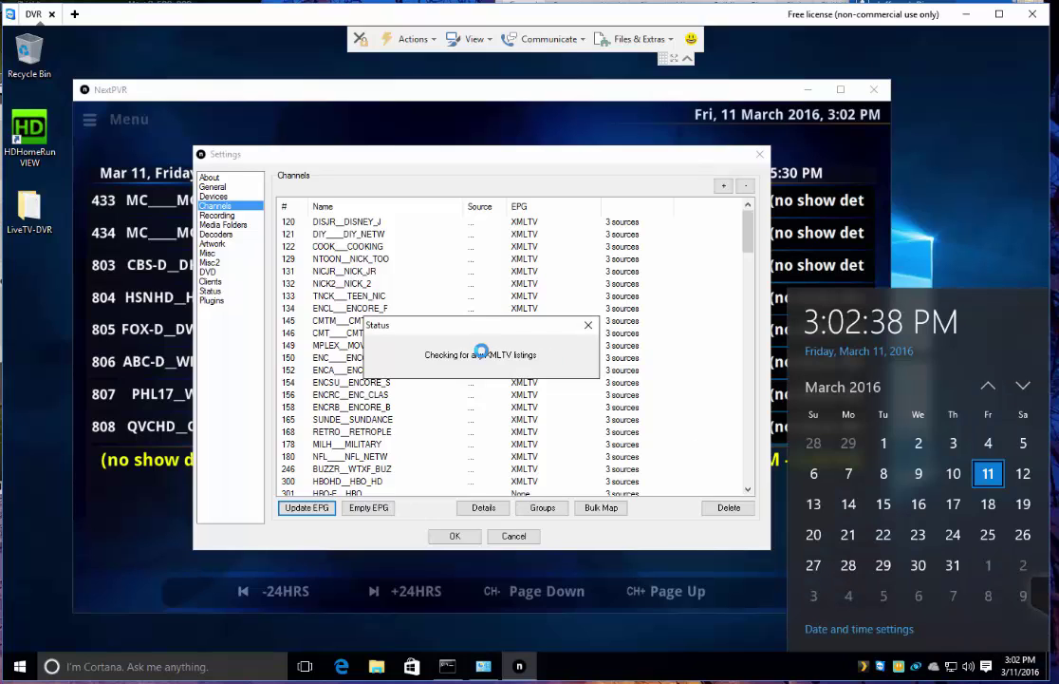
{"action": "left_click", "coordinate": [750, 638]}
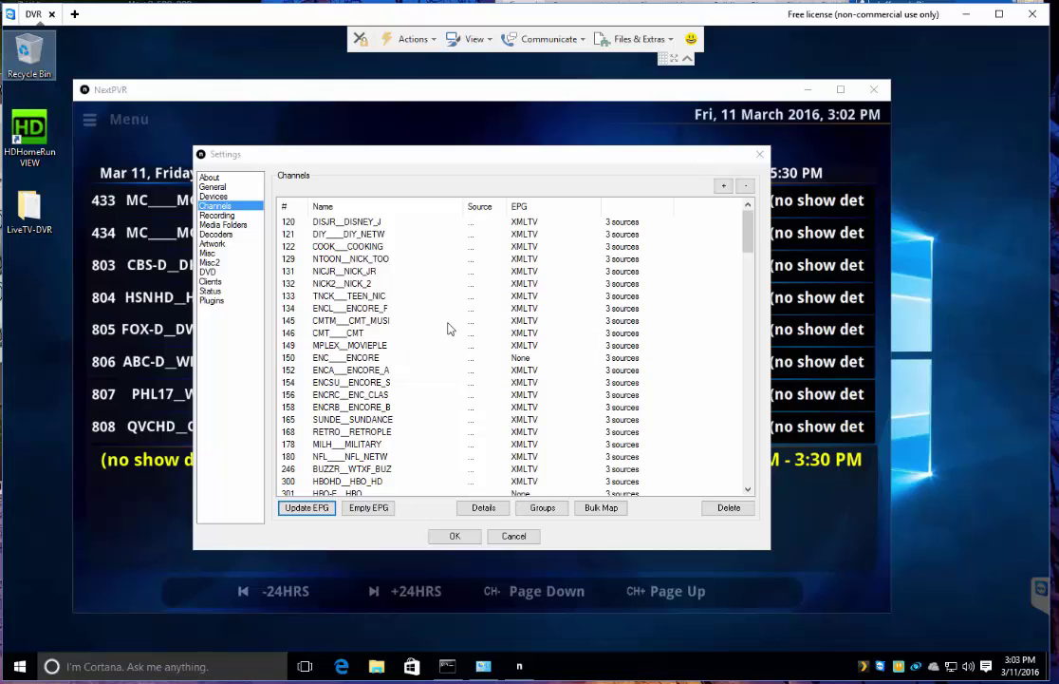
{"action": "left_click", "coordinate": [454, 536]}
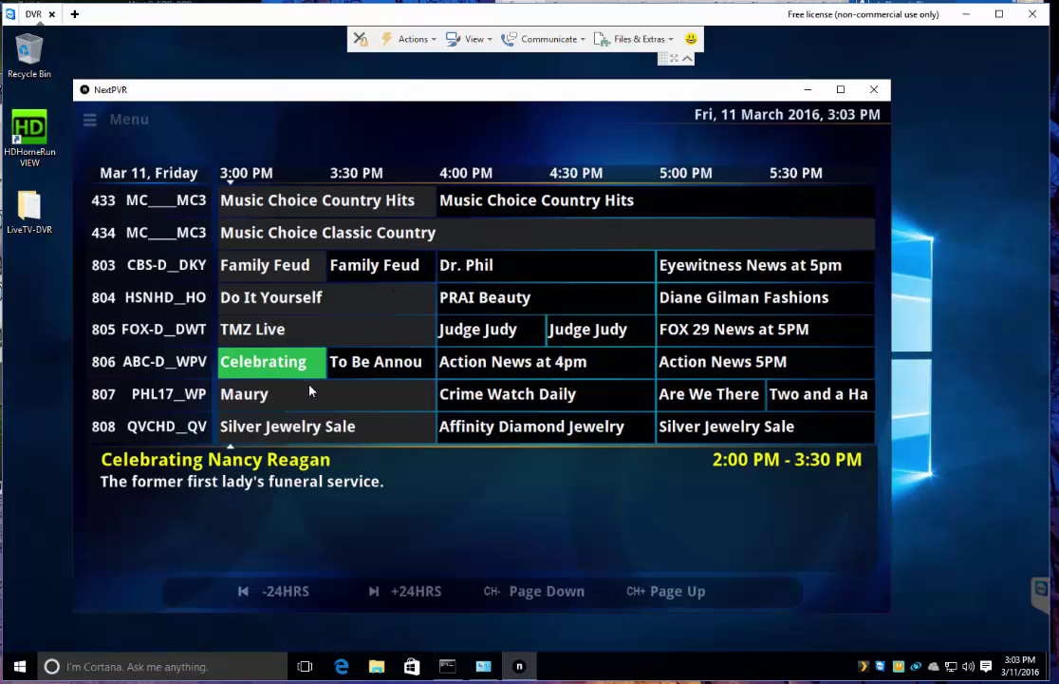
- Find The Faculty on channel 829 in the TV guide, watch it live and stop the playback
{"action": "scroll", "coordinate": [261, 394], "scroll_direction": "down", "scroll_amount": 12}
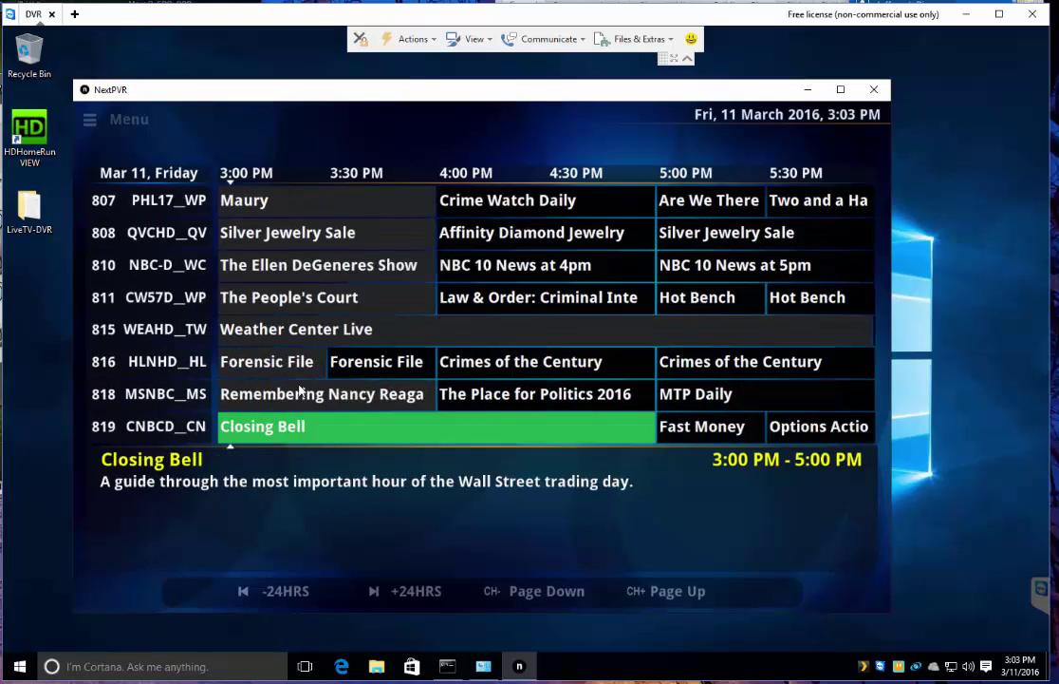
{"action": "scroll", "coordinate": [309, 382], "scroll_direction": "down", "scroll_amount": 10}
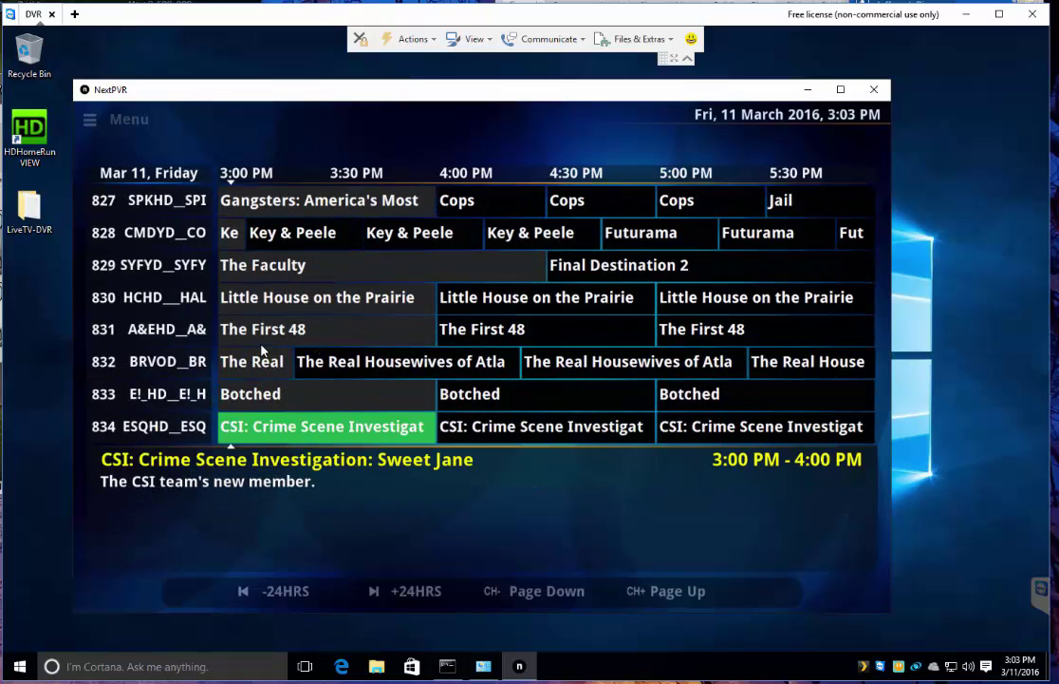
{"action": "left_click", "coordinate": [263, 268]}
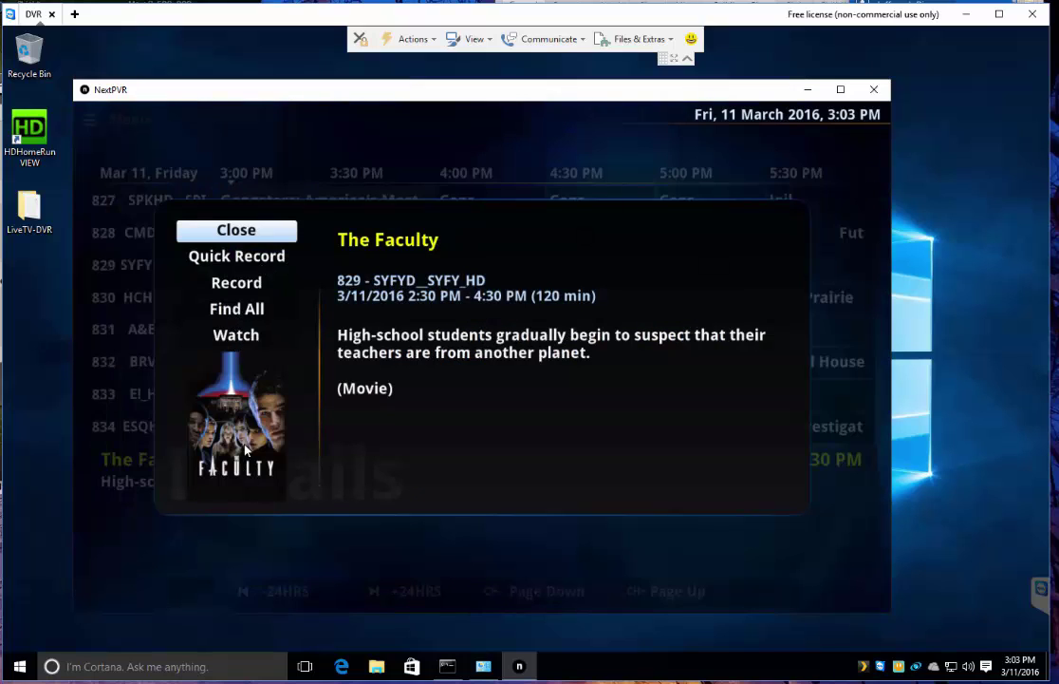
{"action": "left_click", "coordinate": [242, 337]}
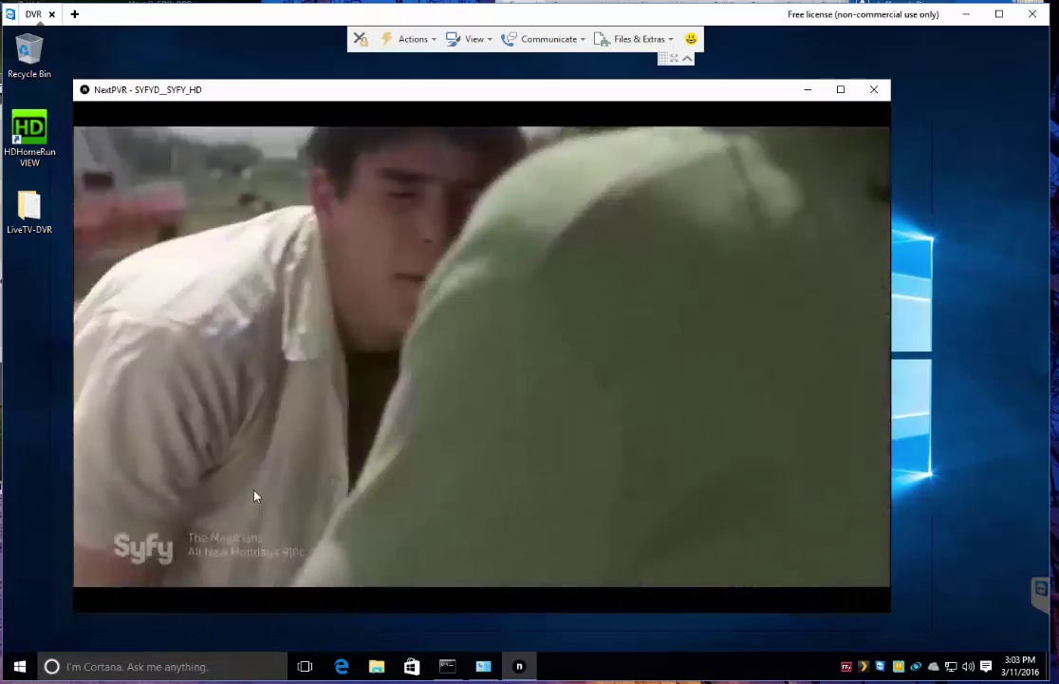
{"action": "mouse_move", "coordinate": [256, 494]}
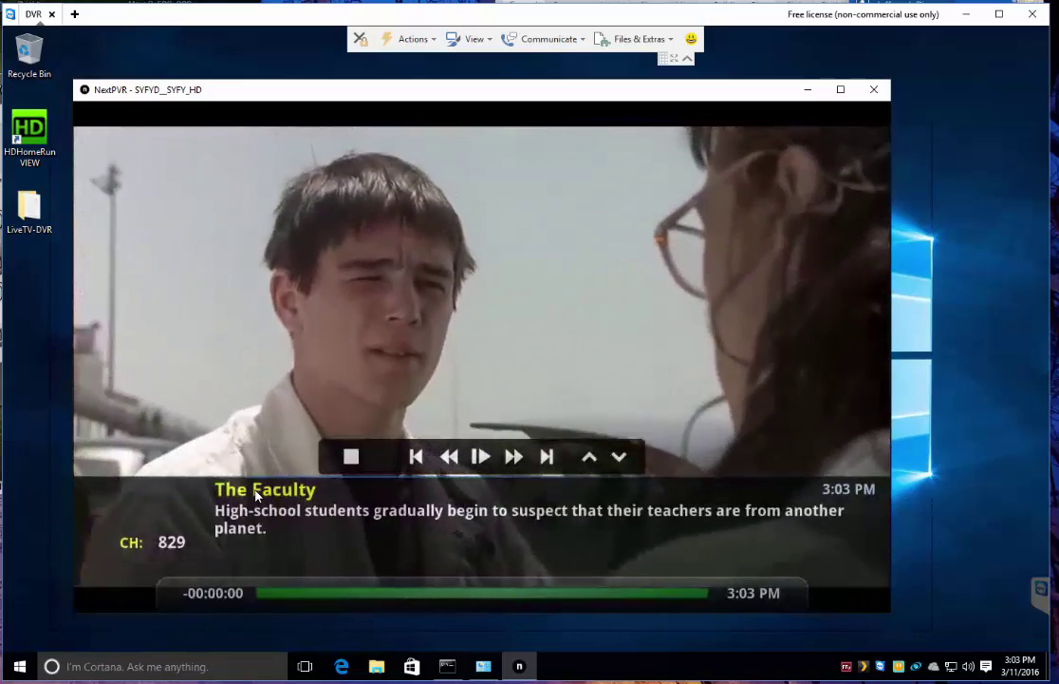
{"action": "left_click", "coordinate": [351, 457]}
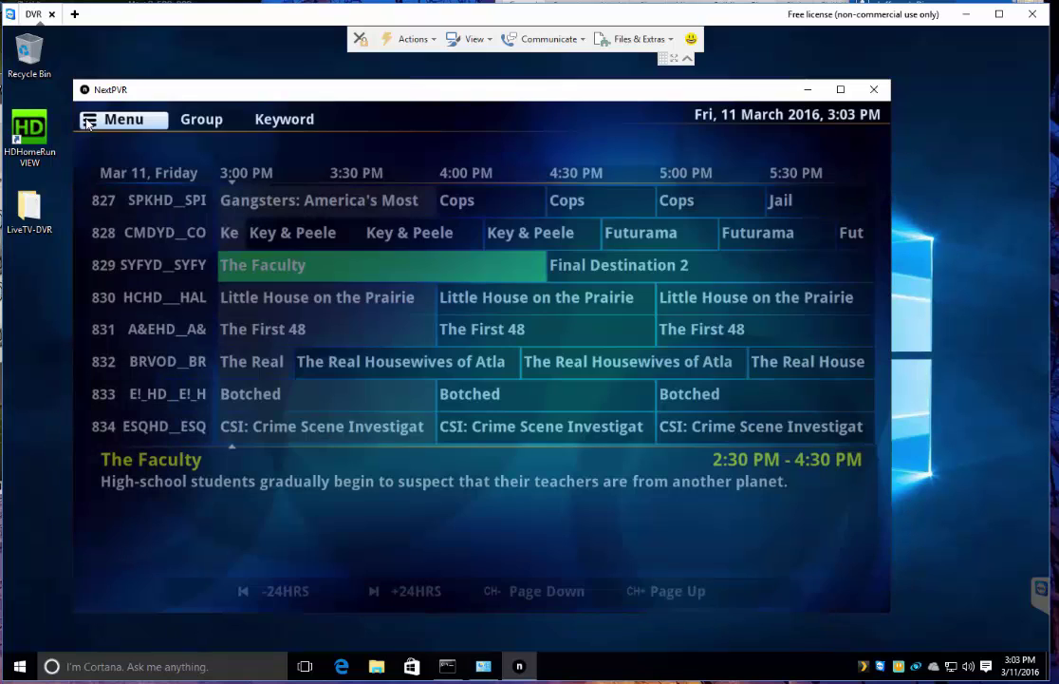
- View the Recordings screen and return to the TV guide
{"action": "left_click", "coordinate": [87, 124]}
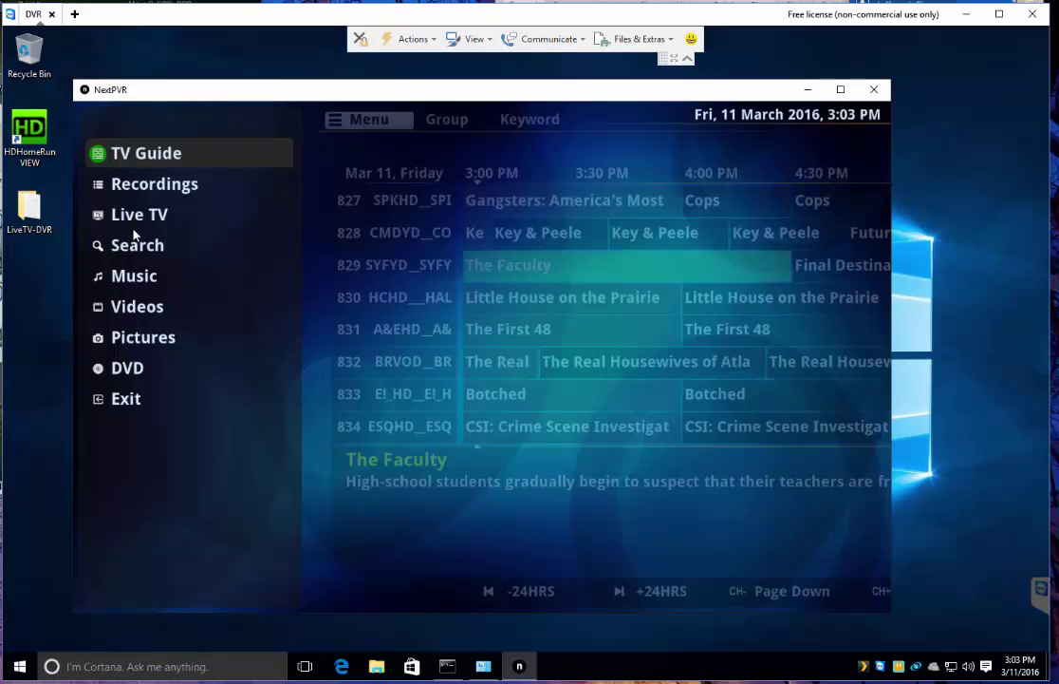
{"action": "left_click", "coordinate": [159, 197]}
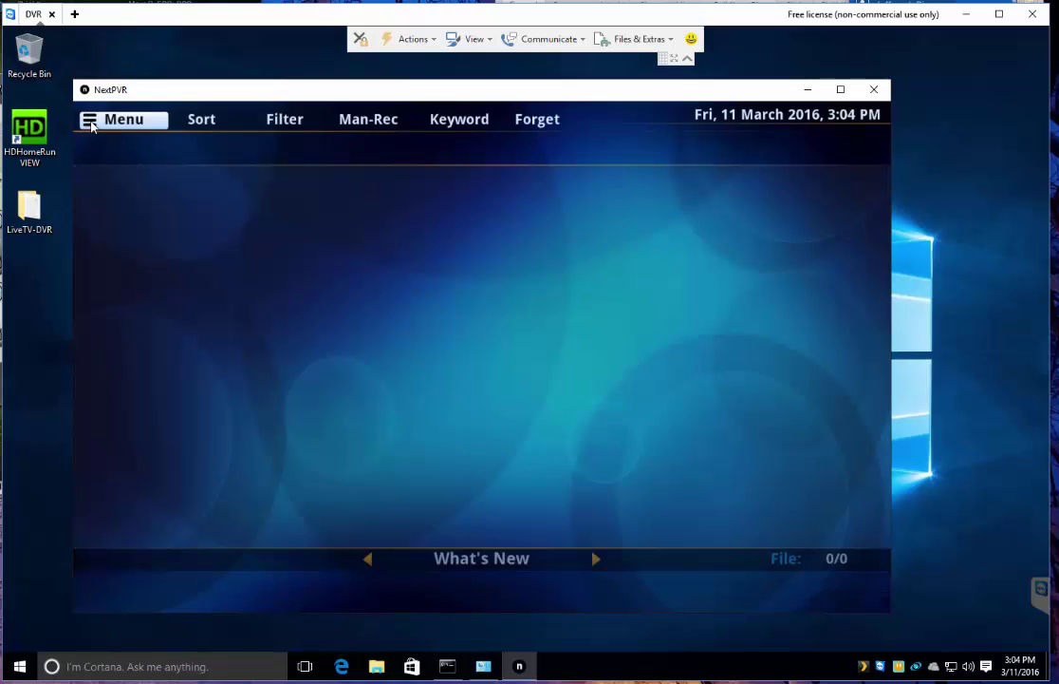
{"action": "left_click", "coordinate": [92, 126]}
{"action": "left_click", "coordinate": [123, 162]}
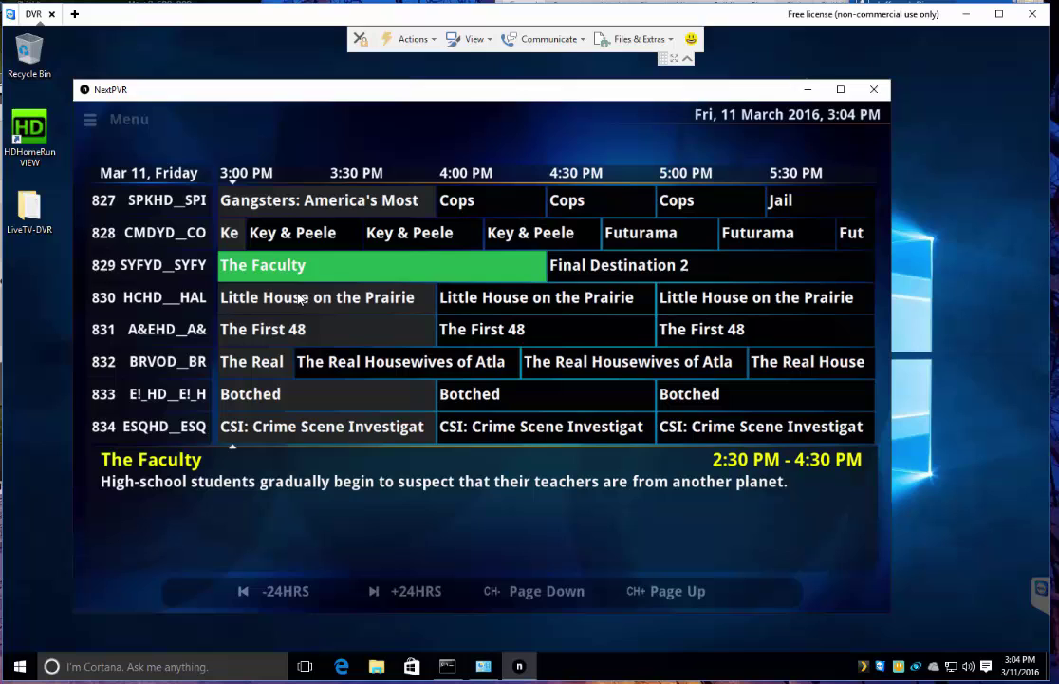
- Open the recording options for The Faculty on channel 829 and look over the padding, directory and keep settings
{"action": "left_click", "coordinate": [234, 272]}
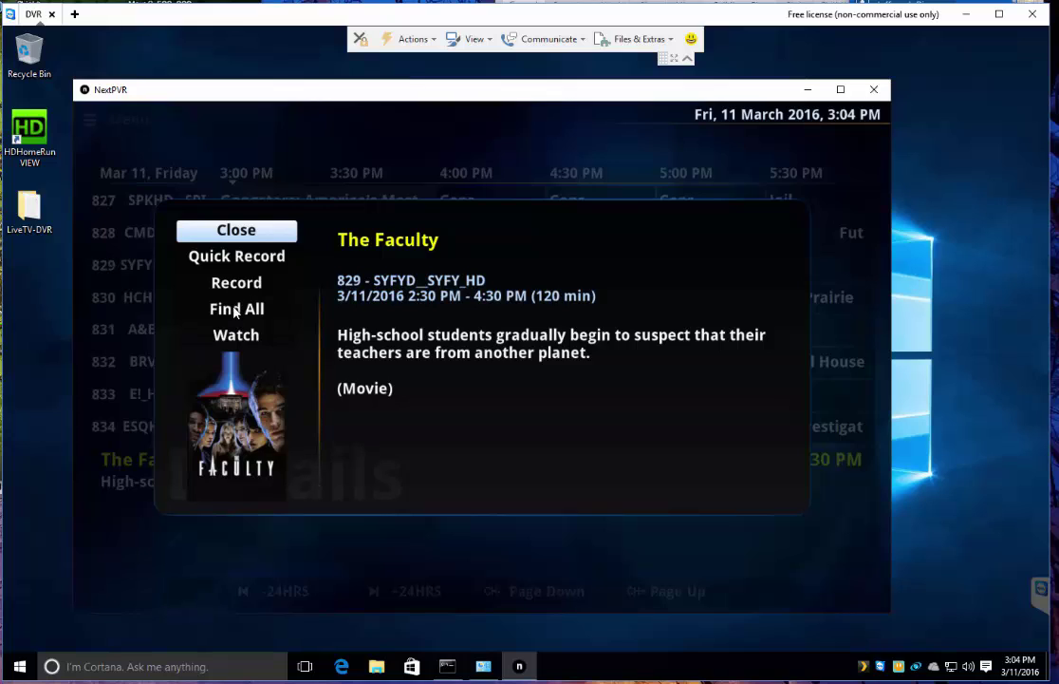
{"action": "left_click", "coordinate": [235, 283]}
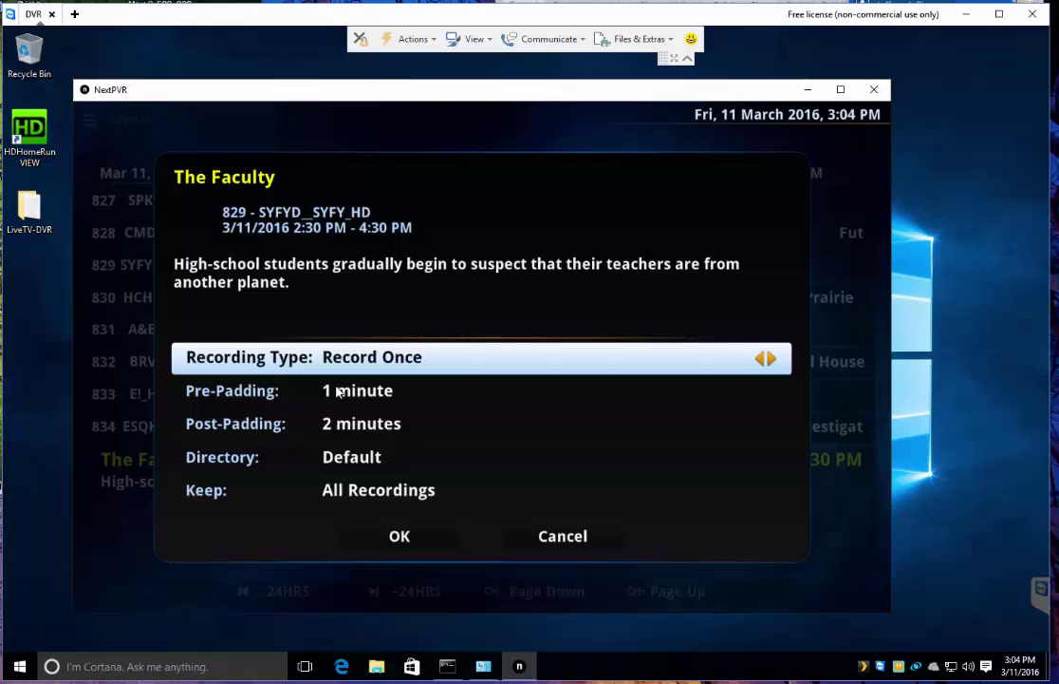
{"action": "key", "text": "Down"}
{"action": "key", "text": "Down"}
{"action": "key", "text": "Down"}
{"action": "key", "text": "Down"}
{"action": "key", "text": "Down"}
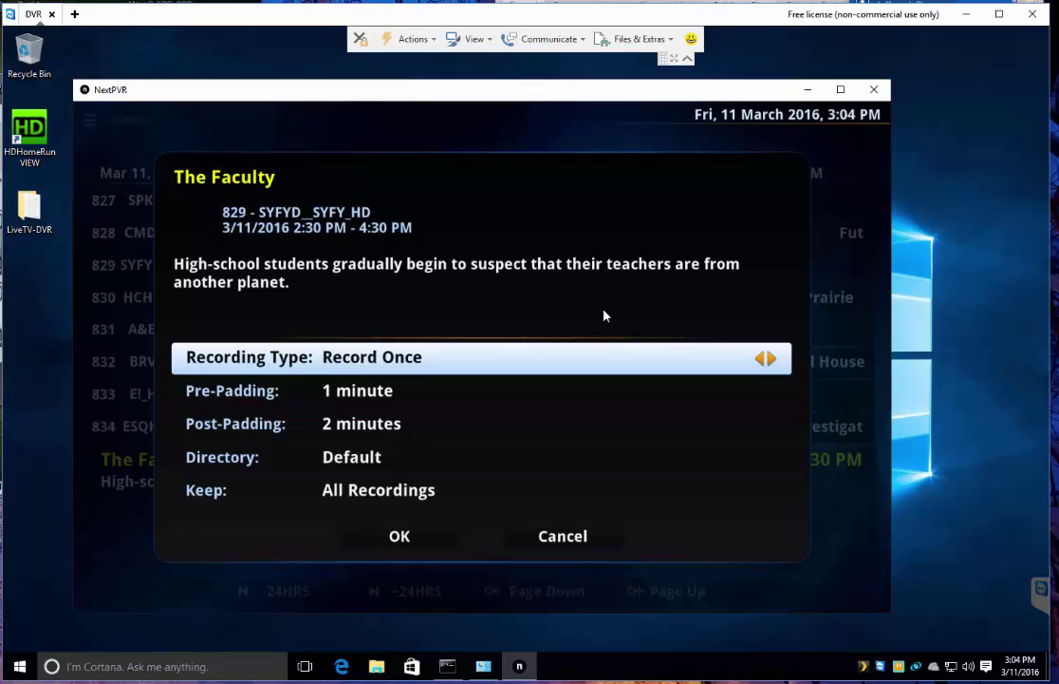
- Browse the recording types from Record Once through Record All Episodes, All Channels, and cancel the recording
{"action": "left_click", "coordinate": [772, 359]}
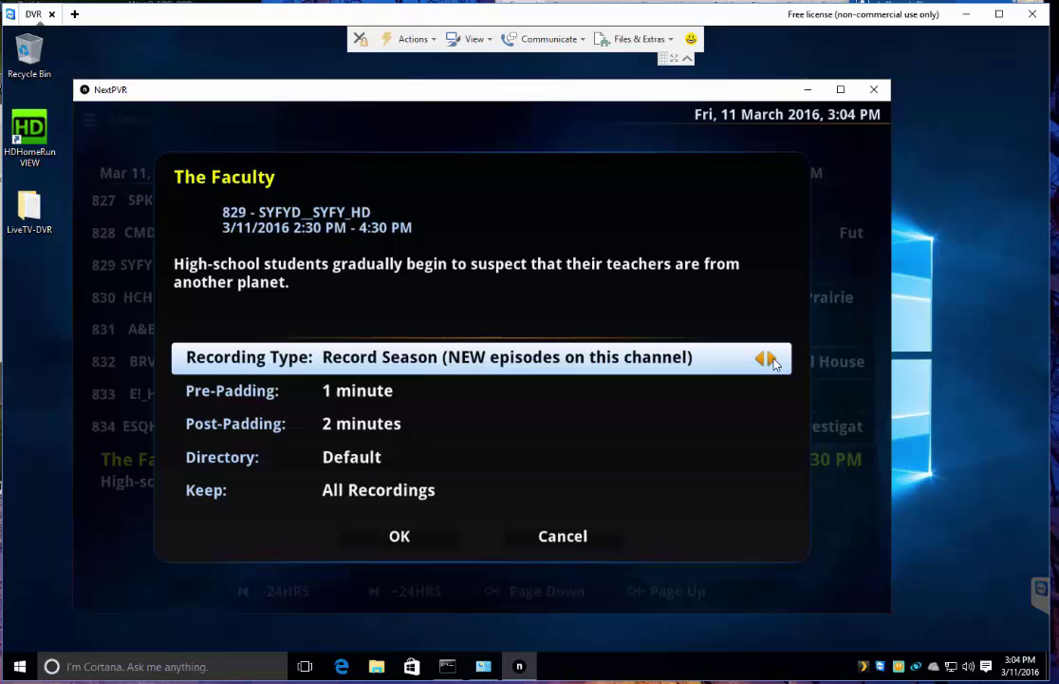
{"action": "left_click", "coordinate": [772, 358]}
{"action": "left_click", "coordinate": [772, 359]}
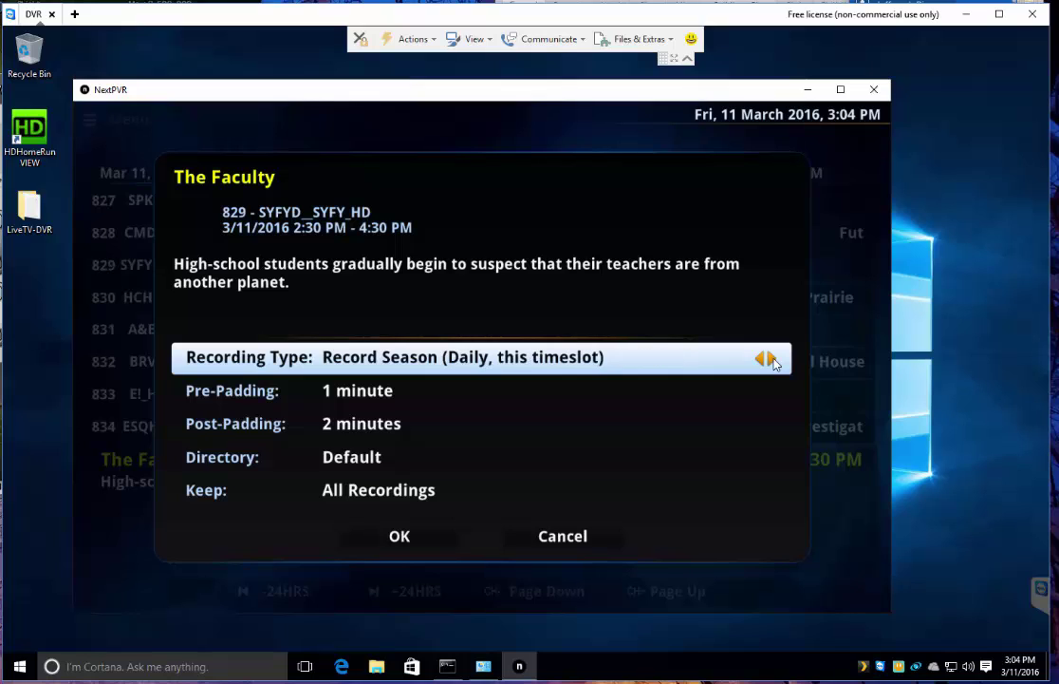
{"action": "left_click", "coordinate": [772, 359]}
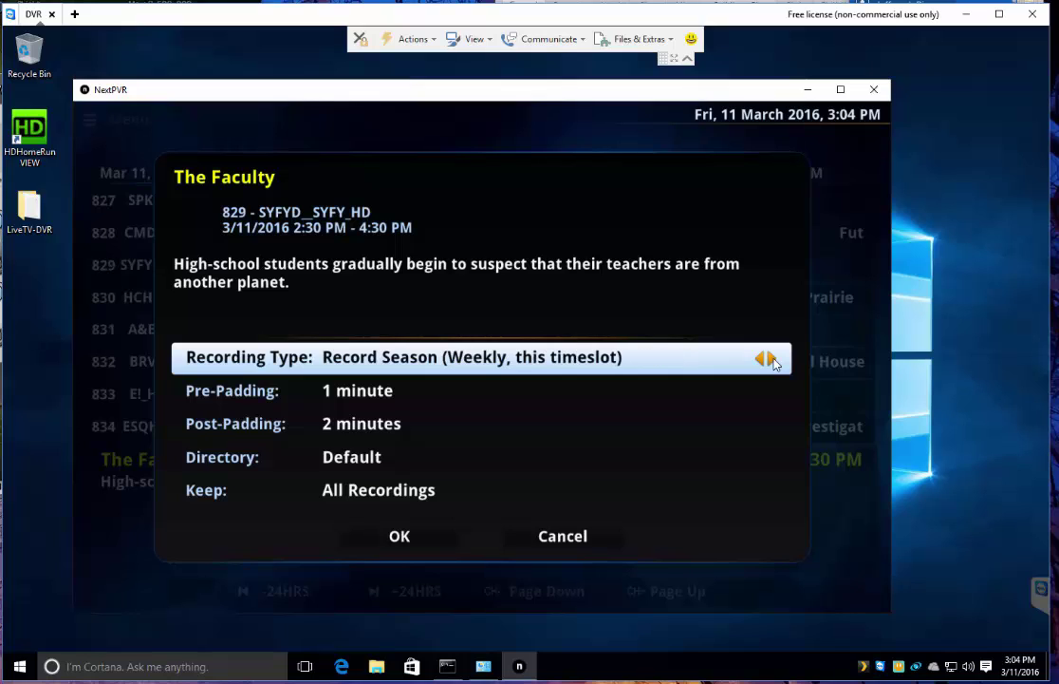
{"action": "left_click", "coordinate": [772, 358]}
{"action": "left_click", "coordinate": [772, 359]}
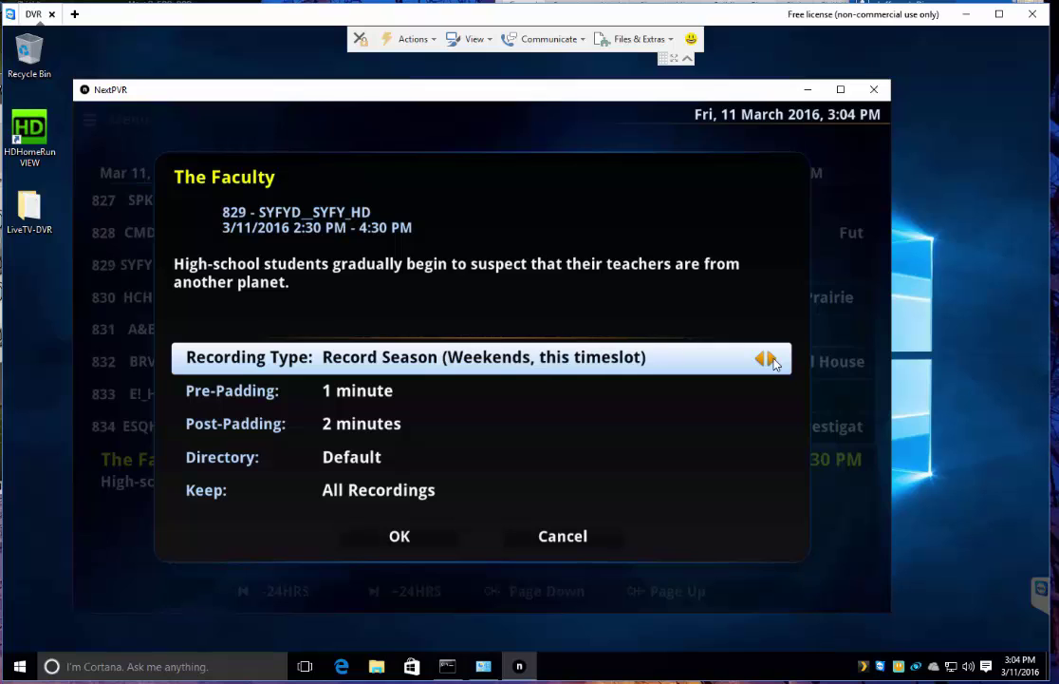
{"action": "left_click", "coordinate": [772, 358]}
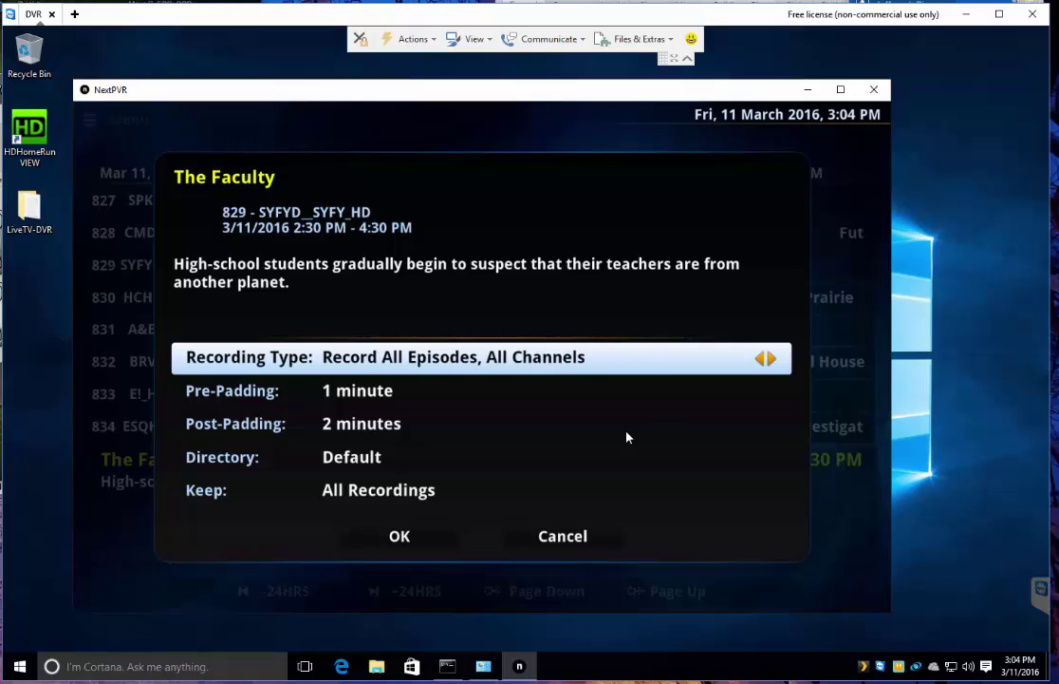
{"action": "left_click", "coordinate": [577, 537]}
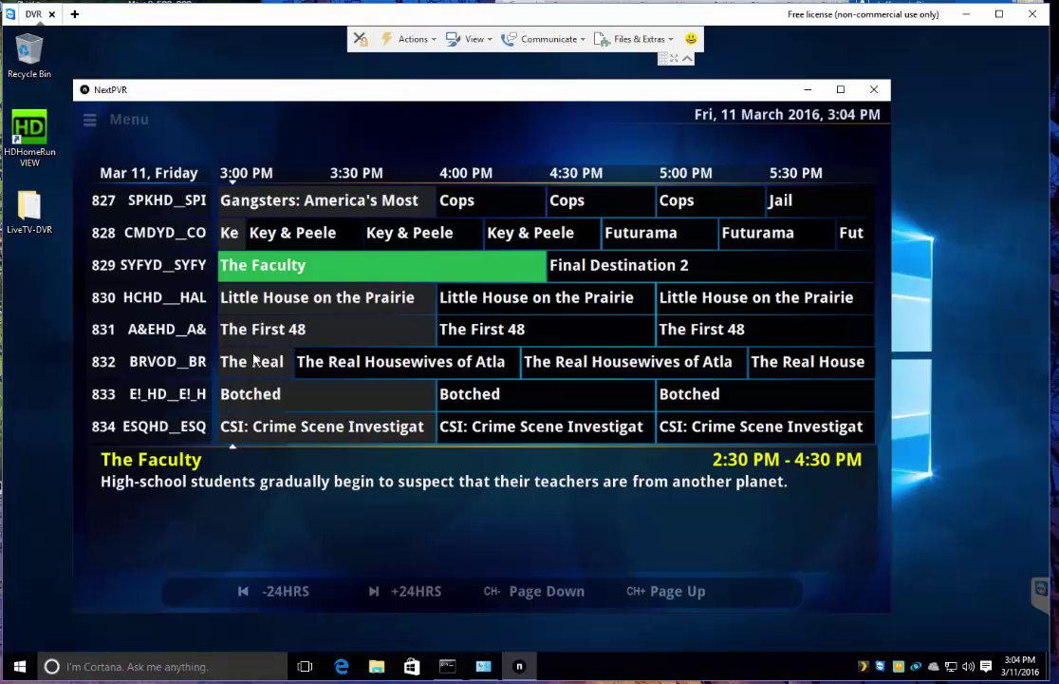
- Browse down the TV guide from channel 829 to the current programme on channel 837
{"action": "key", "text": "Down"}
{"action": "key", "text": "Down"}
{"action": "key", "text": "Down"}
{"action": "key", "text": "Down"}
{"action": "key", "text": "Down"}
{"action": "key", "text": "Down"}
{"action": "key", "text": "Down"}
{"action": "key", "text": "Down"}
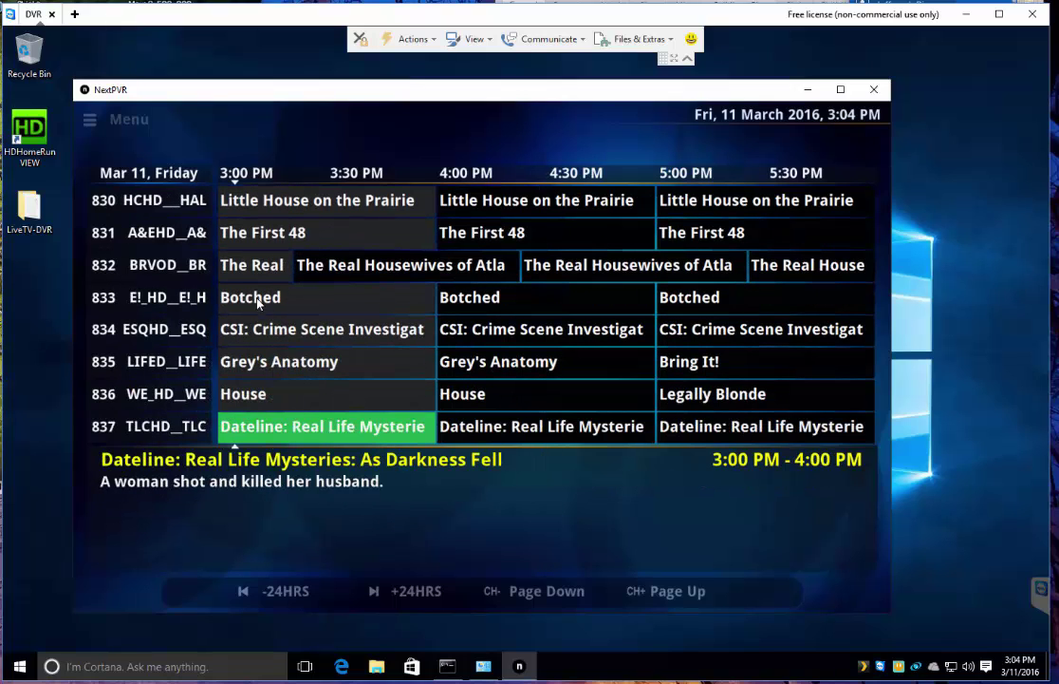
- Open the settings, review the Channels and Recording pages, including recording directories, file naming and default padding, and close the settings
{"action": "right_click", "coordinate": [237, 158]}
{"action": "left_click", "coordinate": [280, 237]}
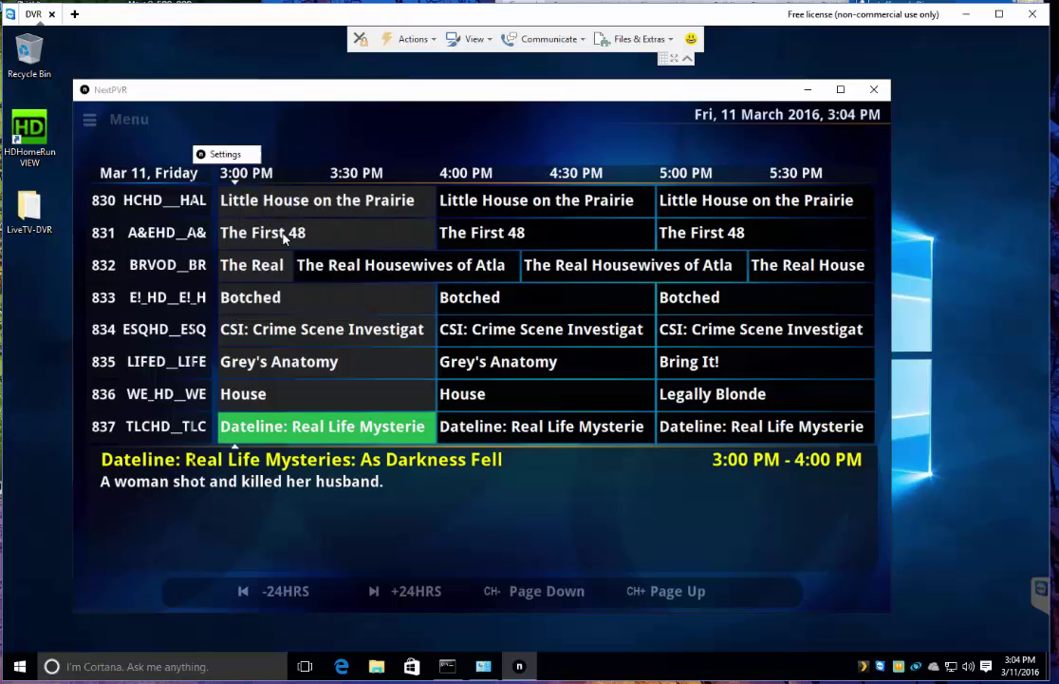
{"action": "left_click", "coordinate": [216, 206]}
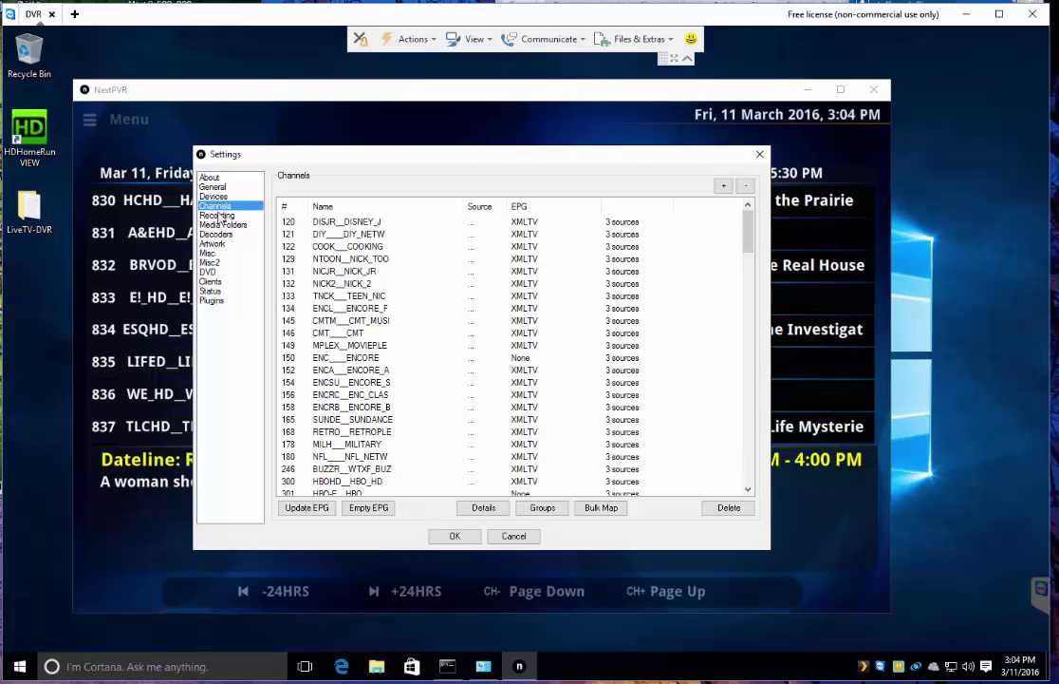
{"action": "left_click", "coordinate": [218, 216]}
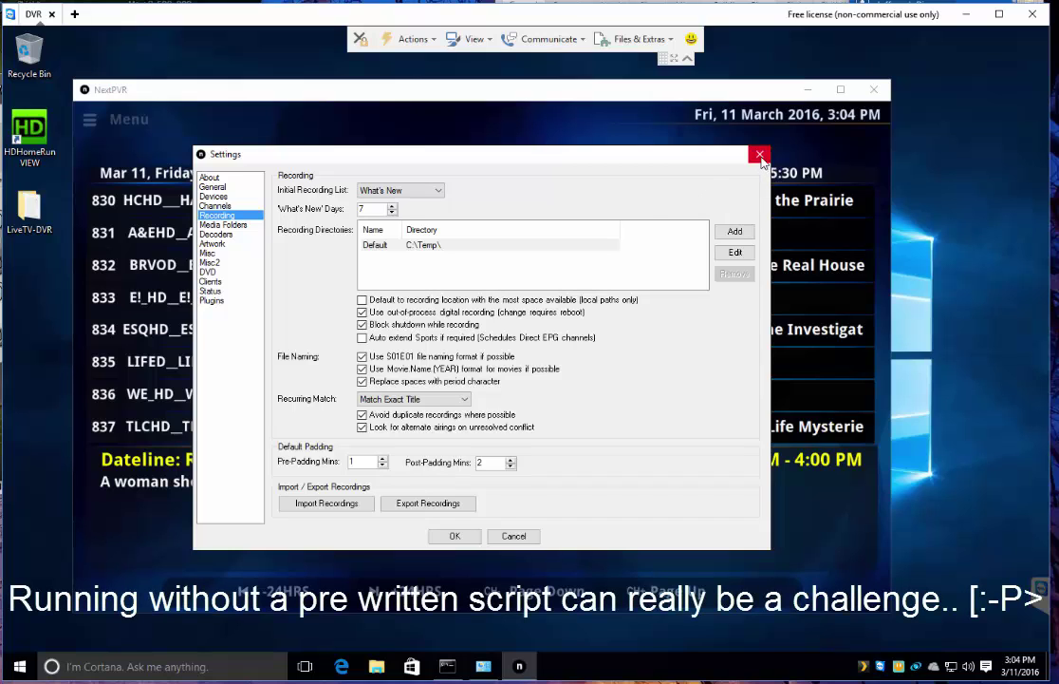
{"action": "left_click", "coordinate": [455, 536]}
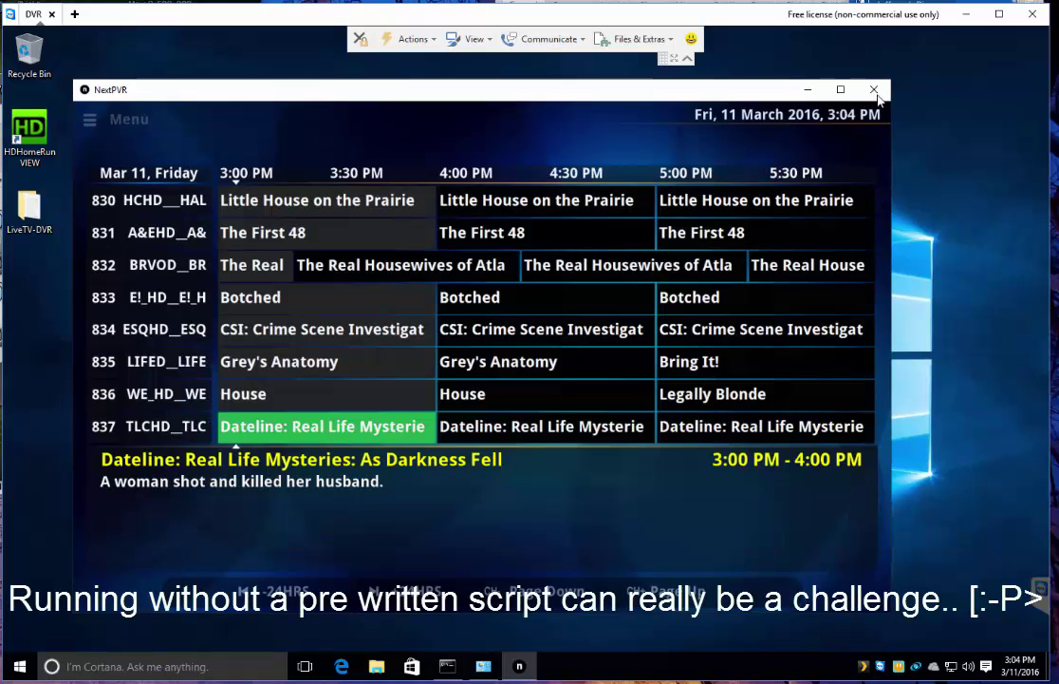
- Close NextPVR and collapse the remote session's toolbar
{"action": "left_click", "coordinate": [874, 90]}
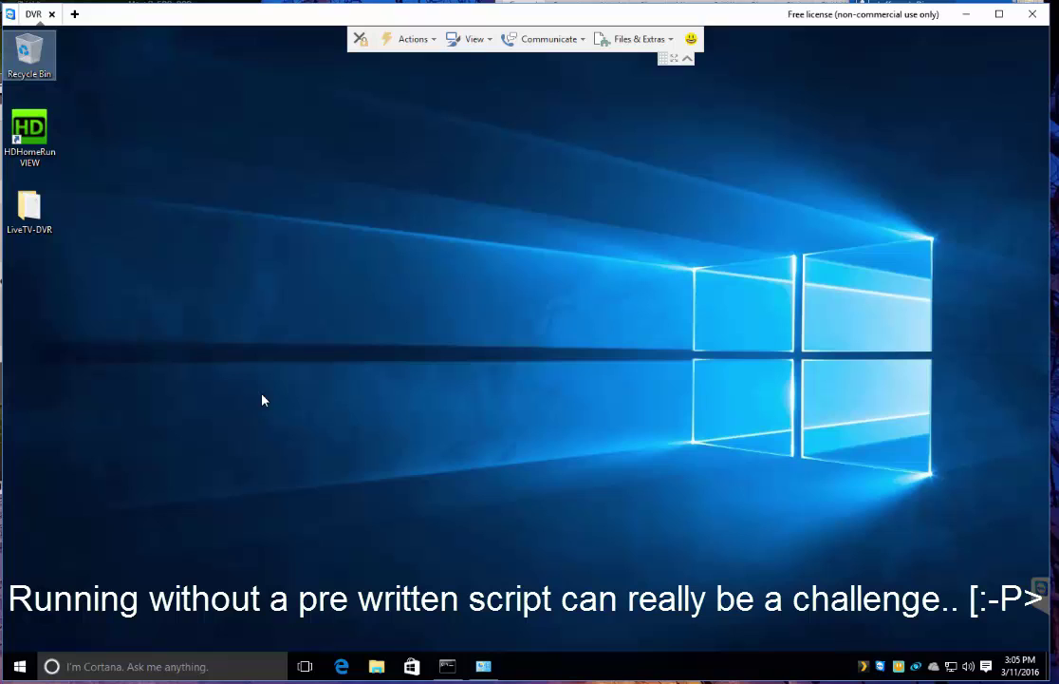
{"action": "left_click", "coordinate": [687, 59]}
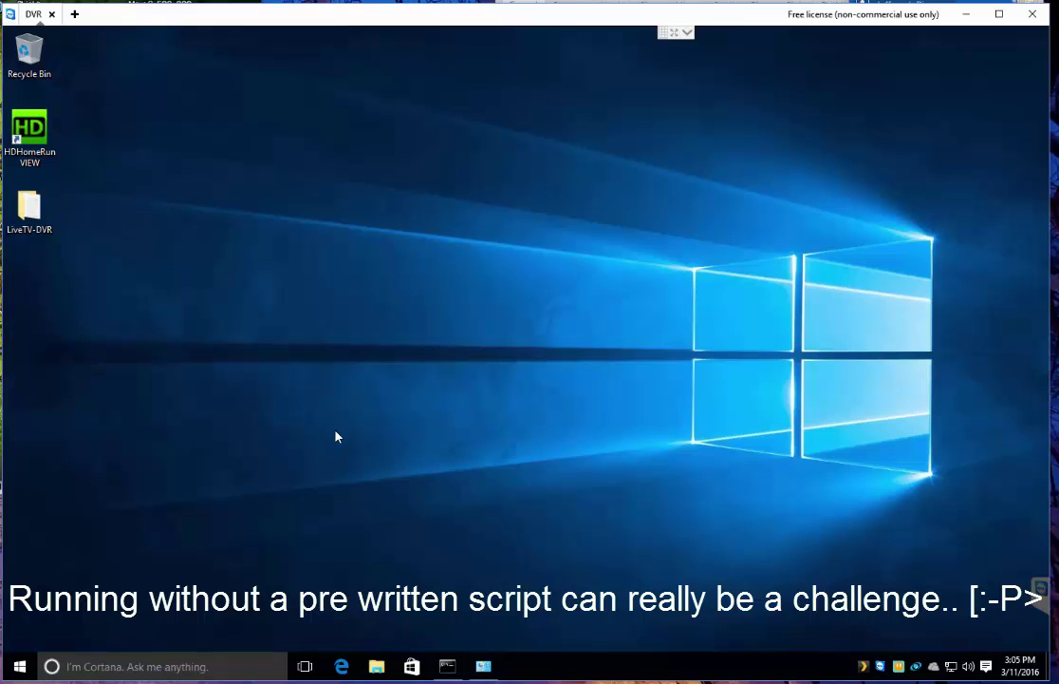
{"action": "left_click", "coordinate": [21, 670]}
{"action": "left_click", "coordinate": [300, 479]}
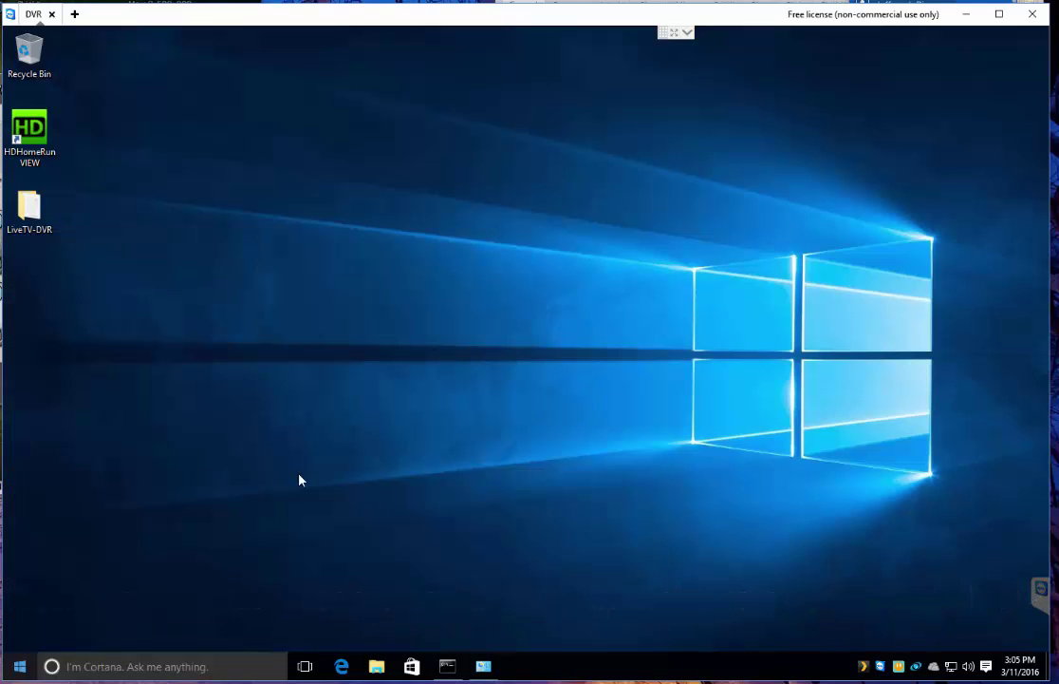